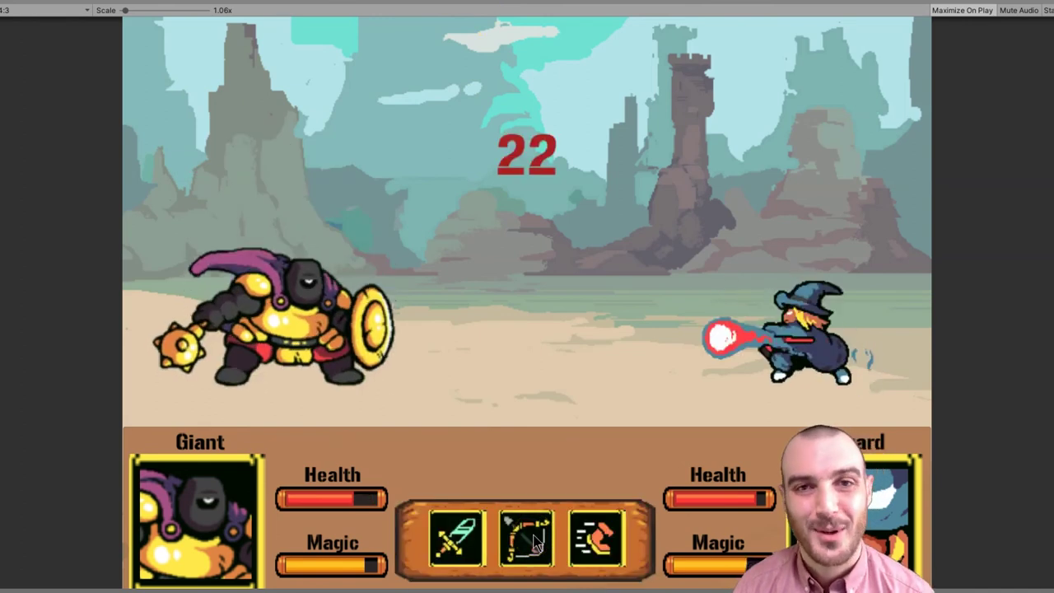
Step: Playtest the giant-versus-wizard battle by using the ranged attack and the run action
{"action": "left_click", "coordinate": [533, 542]}
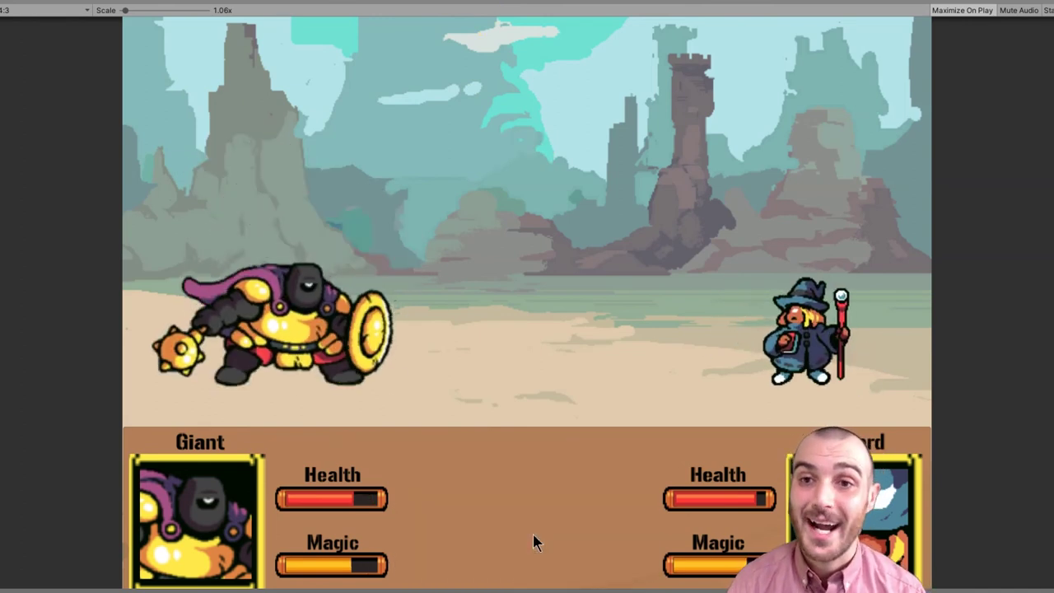
{"action": "left_click", "coordinate": [470, 484]}
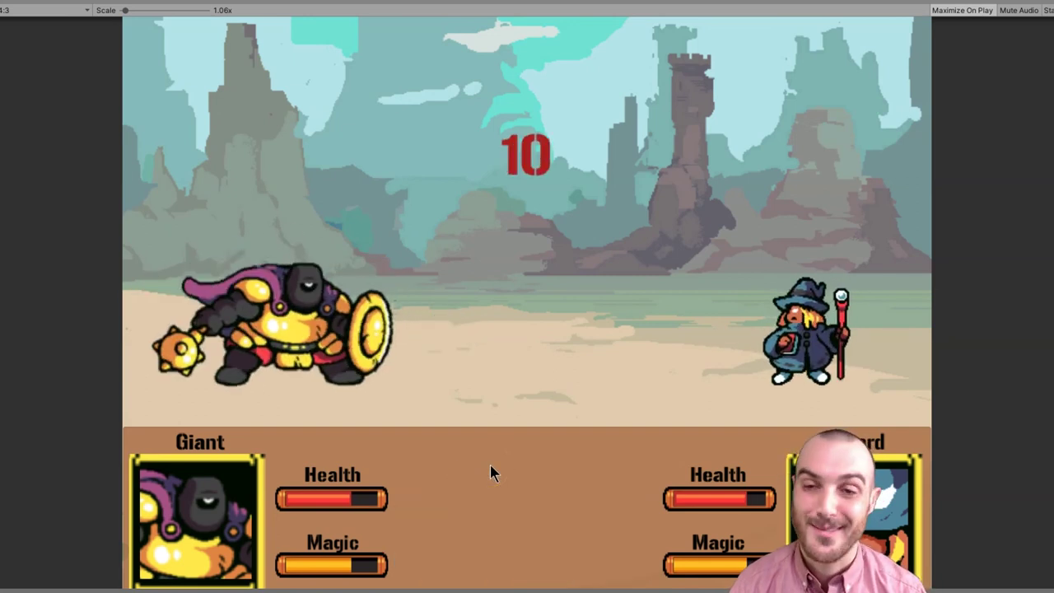
{"action": "left_click", "coordinate": [597, 537]}
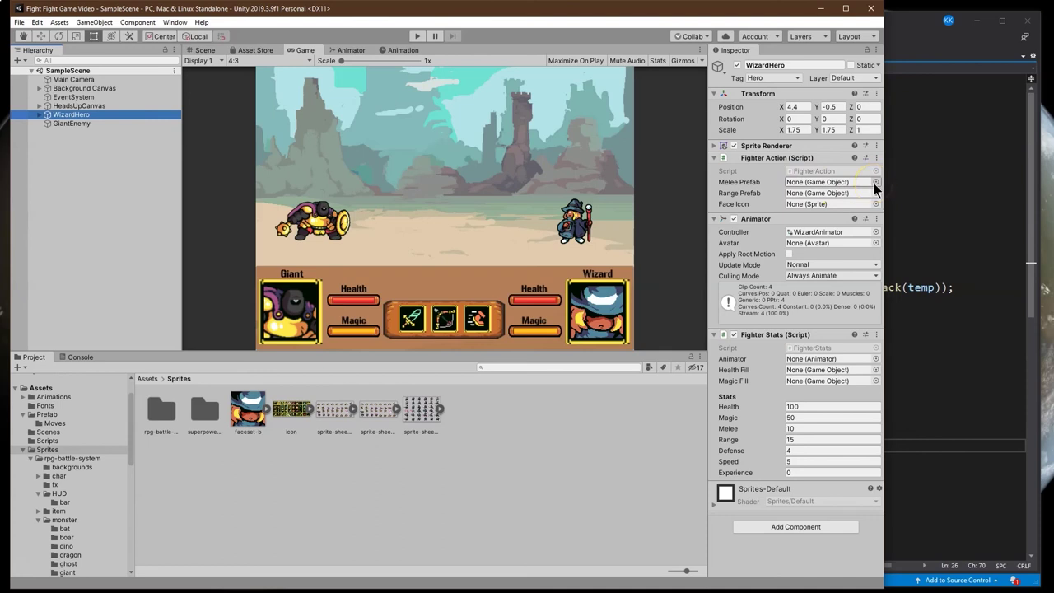
Step: Assign WizardHero's child MeleePrefab and RangePrefab to the Melee Prefab and Range Prefab references of its Fighter Action script
{"action": "left_click", "coordinate": [39, 116]}
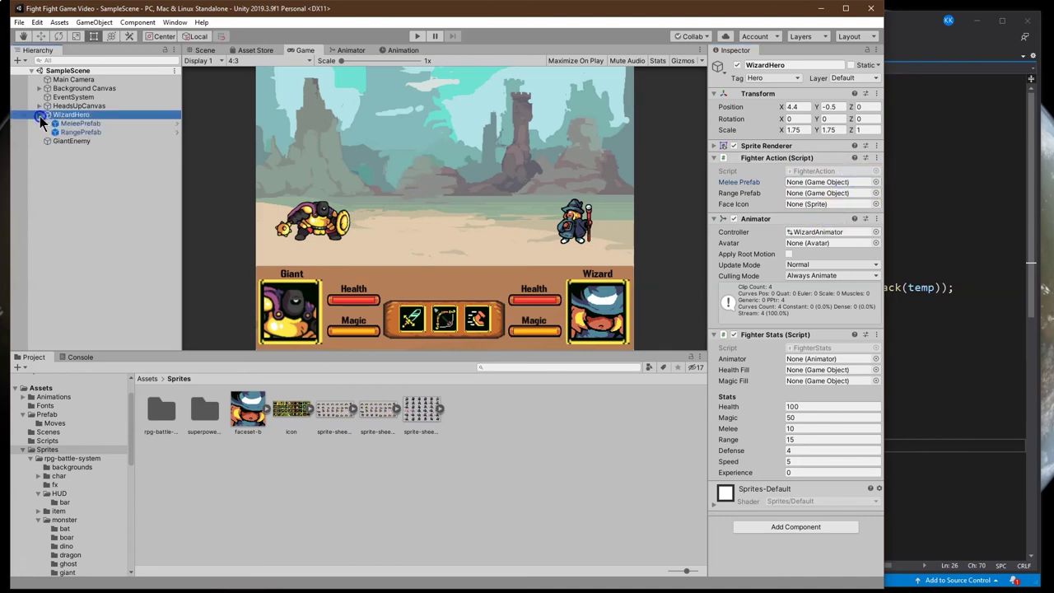
{"action": "left_click_drag", "start_coordinate": [89, 128], "coordinate": [795, 179]}
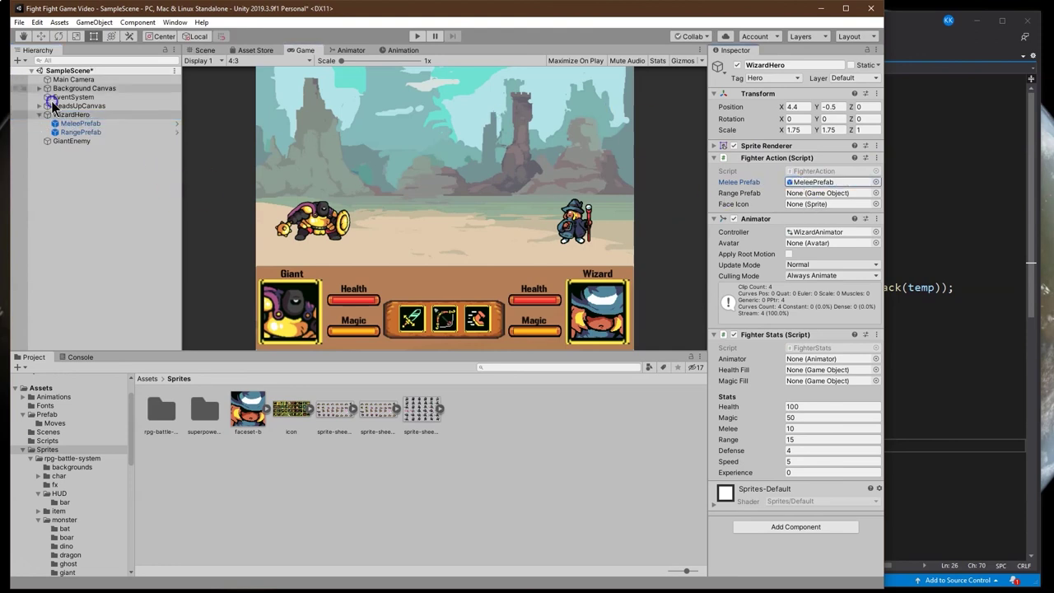
{"action": "left_click_drag", "start_coordinate": [79, 131], "coordinate": [819, 193]}
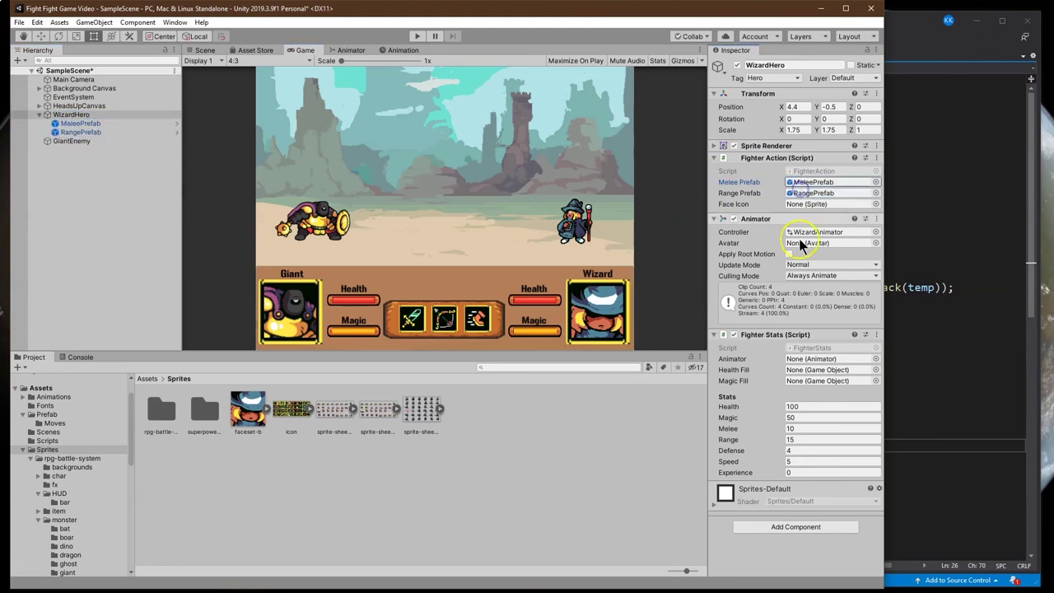
Step: Assign the faceset-b sprite from the Sprites folder as the Face Icon of WizardHero's Fighter Action script
{"action": "left_click", "coordinate": [875, 203]}
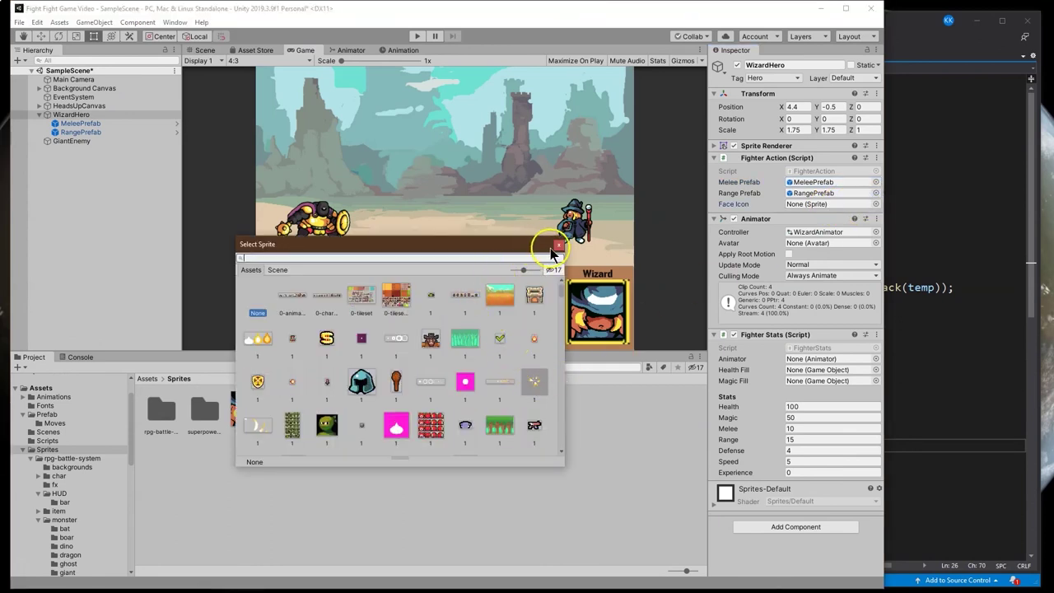
{"action": "scroll", "coordinate": [461, 395], "scroll_direction": "down", "scroll_amount": 3}
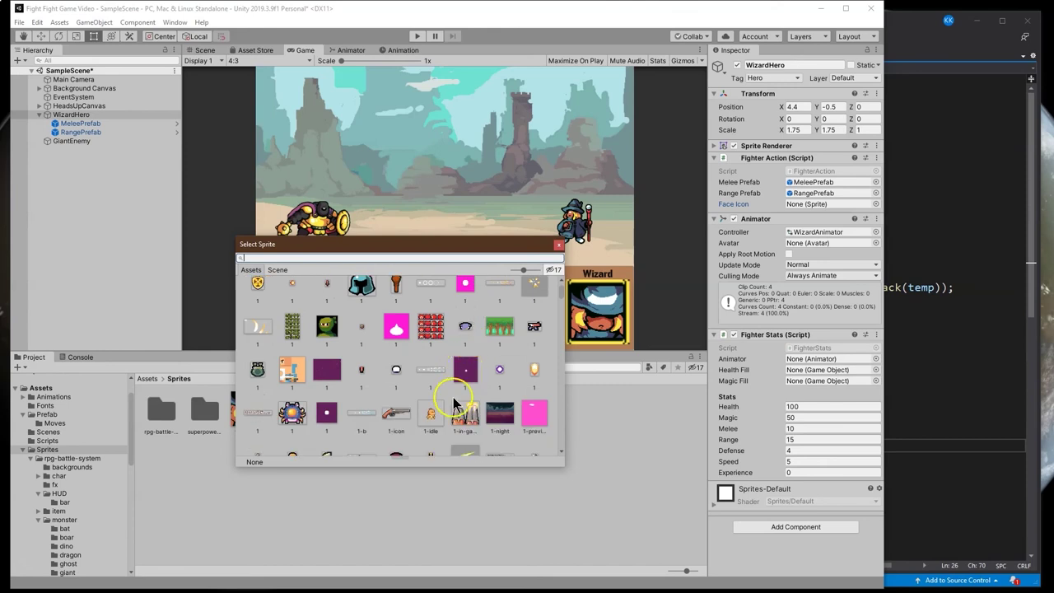
{"action": "scroll", "coordinate": [348, 341], "scroll_direction": "up", "scroll_amount": 5}
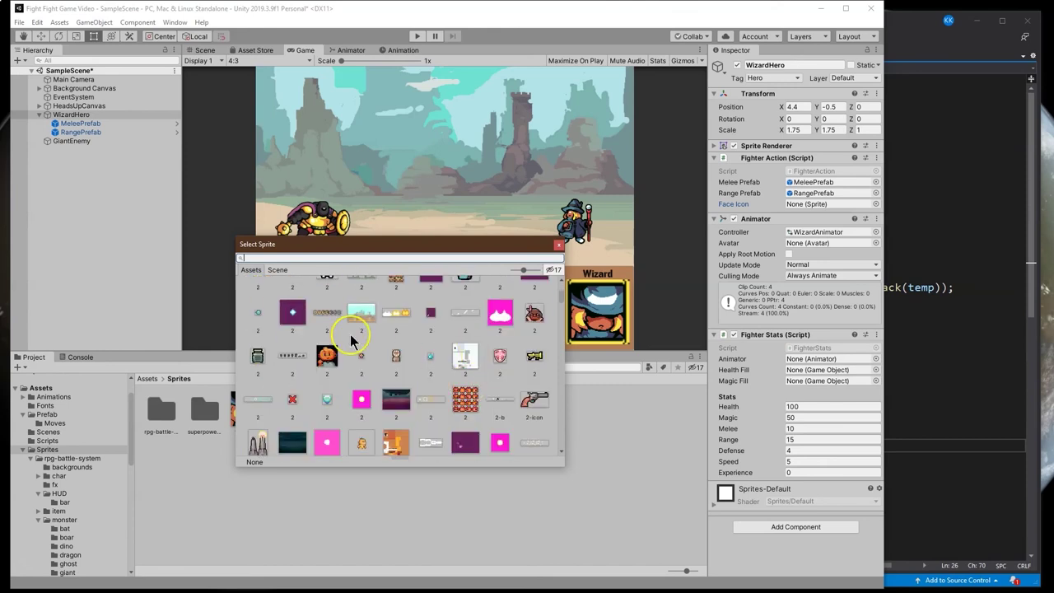
{"action": "left_click", "coordinate": [560, 246]}
{"action": "left_click", "coordinate": [47, 449]}
{"action": "left_click_drag", "start_coordinate": [250, 408], "coordinate": [809, 205]}
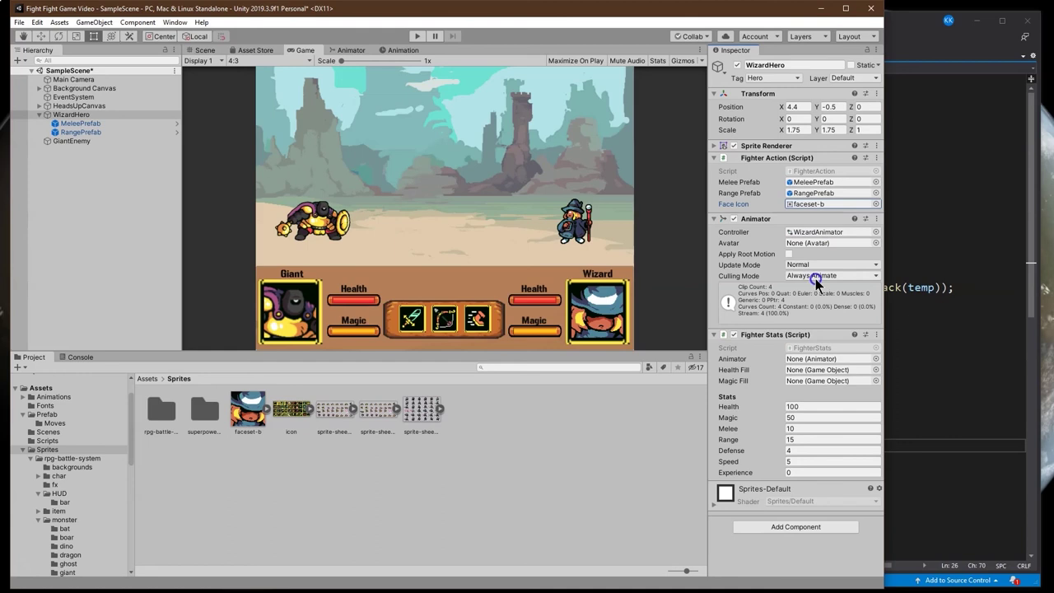
Step: Set the Animator reference of WizardHero's Fighter Stats script to the WizardHero animator
{"action": "left_click", "coordinate": [875, 361]}
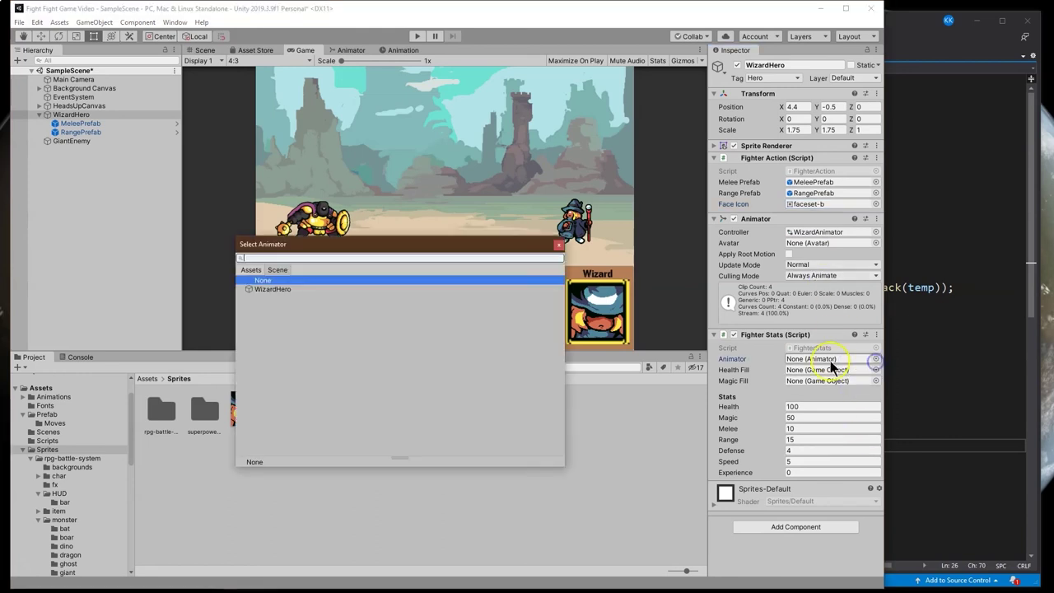
{"action": "left_click", "coordinate": [271, 289]}
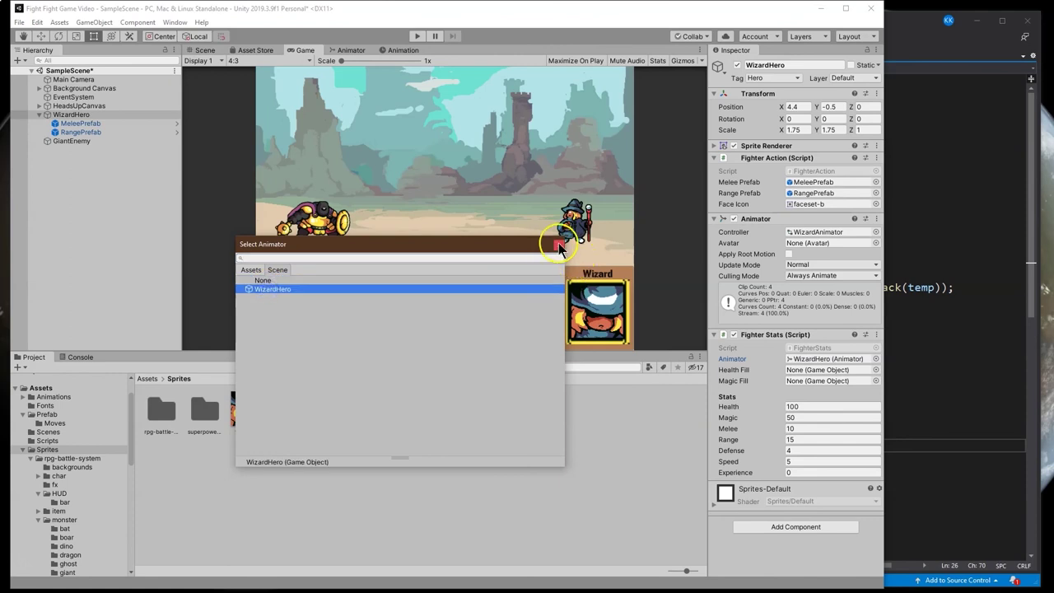
{"action": "left_click", "coordinate": [558, 246]}
Step: Assign HeroHealthFill and HeroMagicFill from HeroInfo as the Health Fill and Magic Fill of WizardHero's Fighter Stats script
{"action": "left_click", "coordinate": [876, 370]}
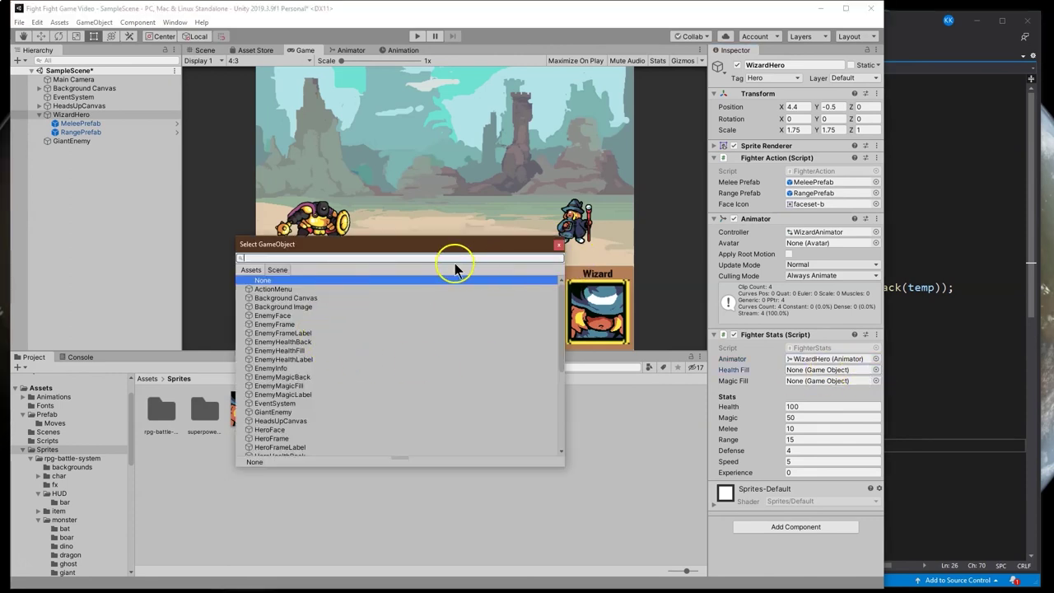
{"action": "left_click", "coordinate": [561, 247]}
{"action": "left_click", "coordinate": [39, 105]}
{"action": "left_click", "coordinate": [51, 133]}
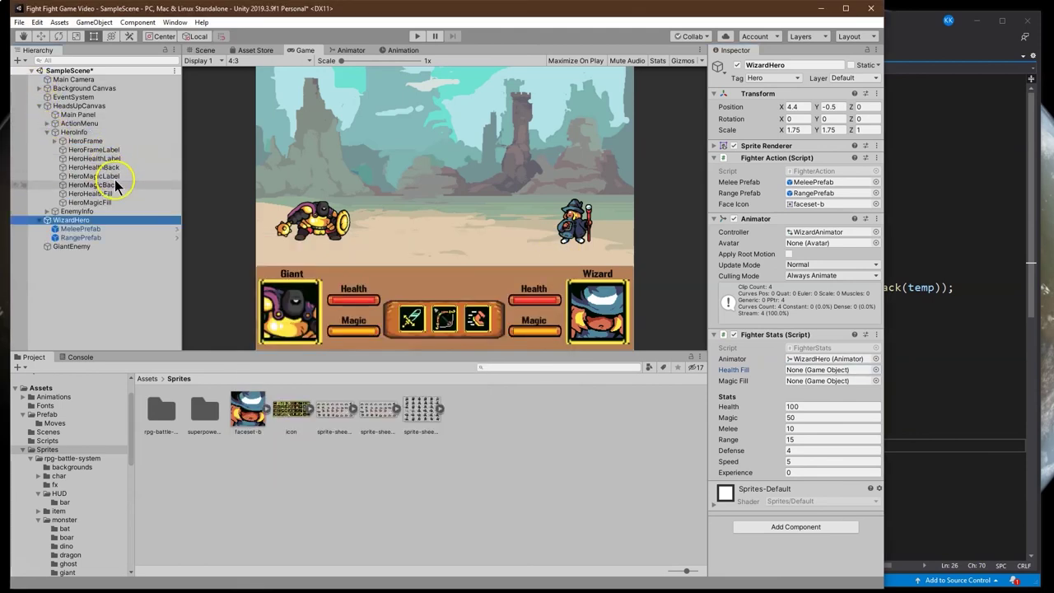
{"action": "mouse_move", "coordinate": [90, 193]}
{"action": "left_mouse_down"}
{"action": "mouse_move", "coordinate": [842, 320]}
{"action": "mouse_move", "coordinate": [795, 379]}
{"action": "mouse_move", "coordinate": [803, 383]}
{"action": "left_mouse_up"}
{"action": "left_click", "coordinate": [783, 369]}
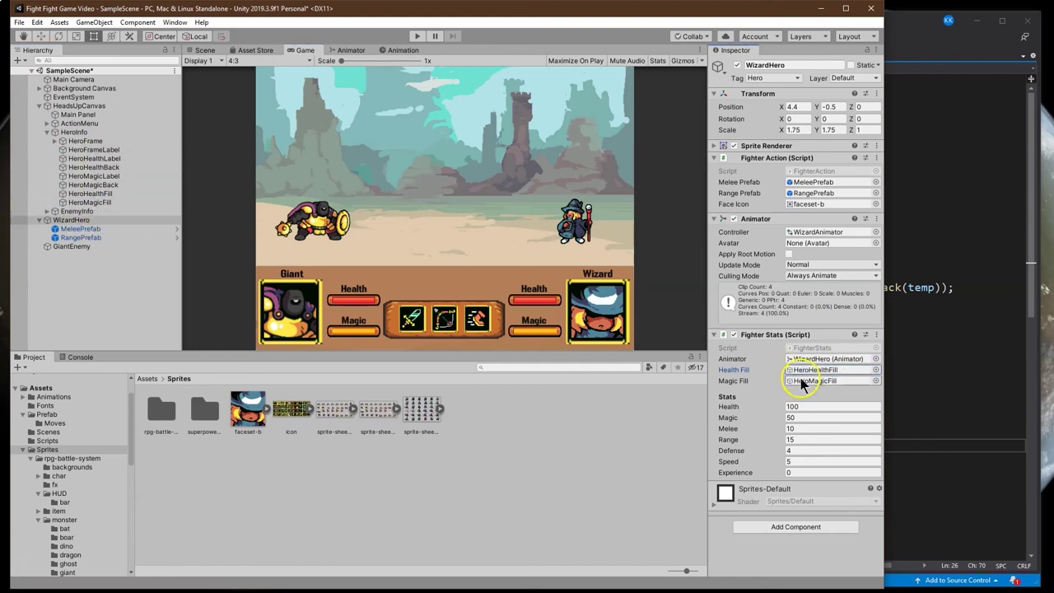
Step: Save the scene
{"action": "left_click", "coordinate": [37, 22]}
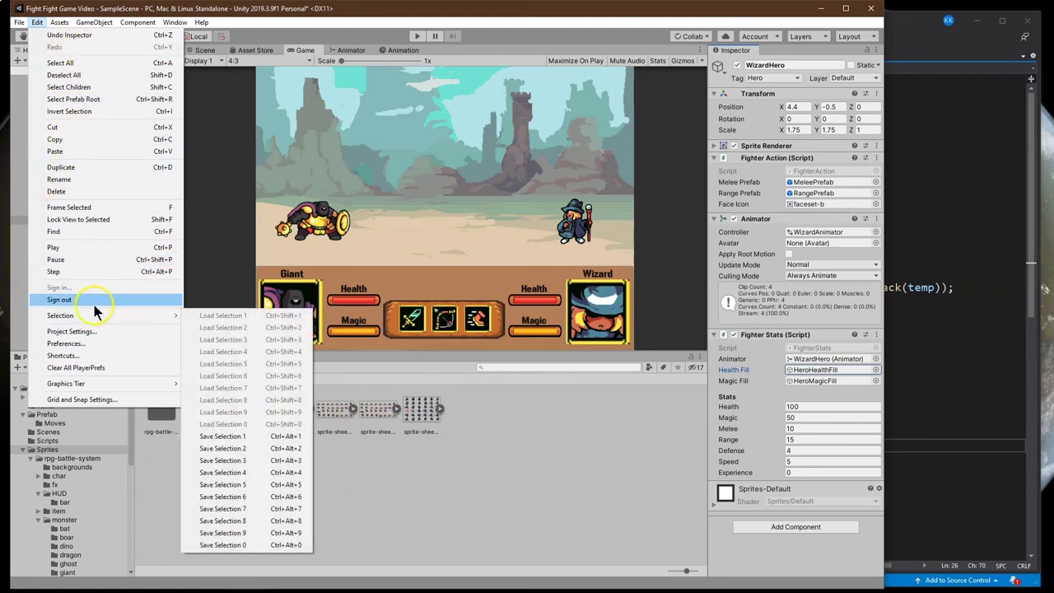
{"action": "left_click", "coordinate": [89, 237]}
{"action": "left_click", "coordinate": [18, 22]}
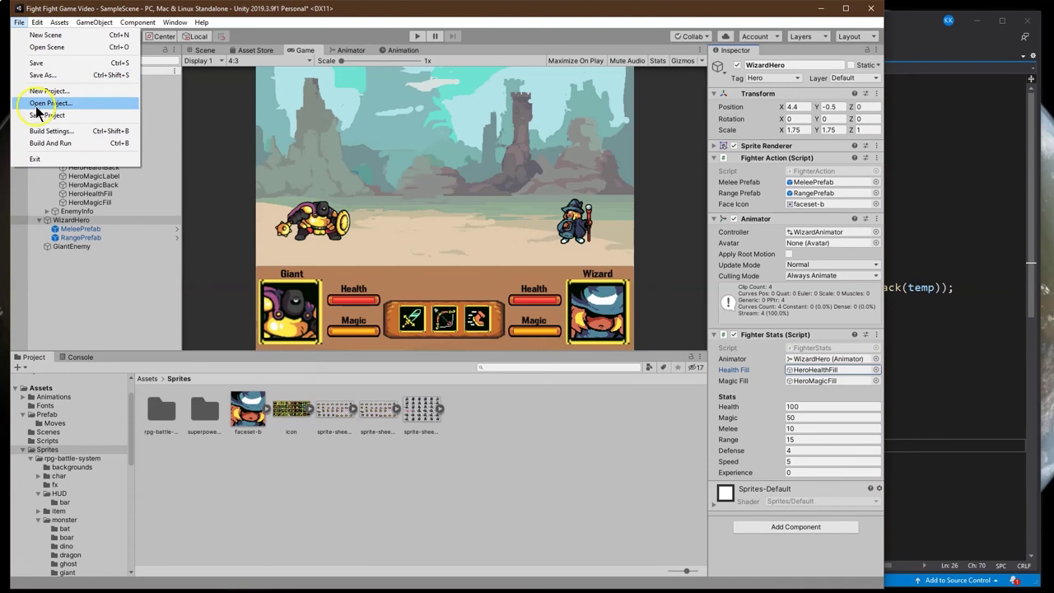
{"action": "left_click", "coordinate": [59, 62]}
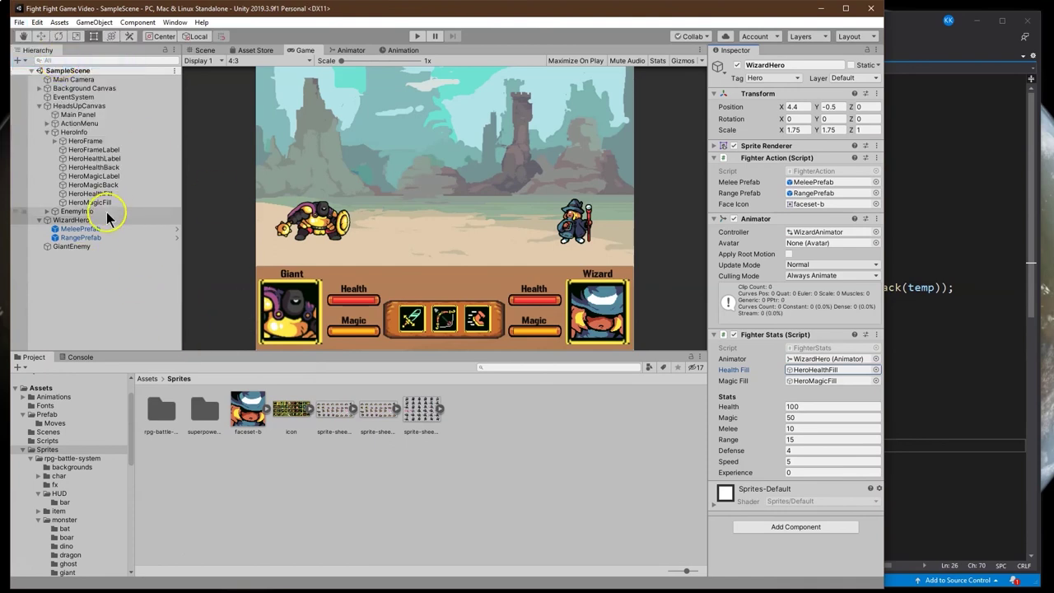
Step: Add MeleePrefab and RangePrefab from the Prefab/Moves folder as children of GiantEnemy
{"action": "left_click", "coordinate": [79, 247]}
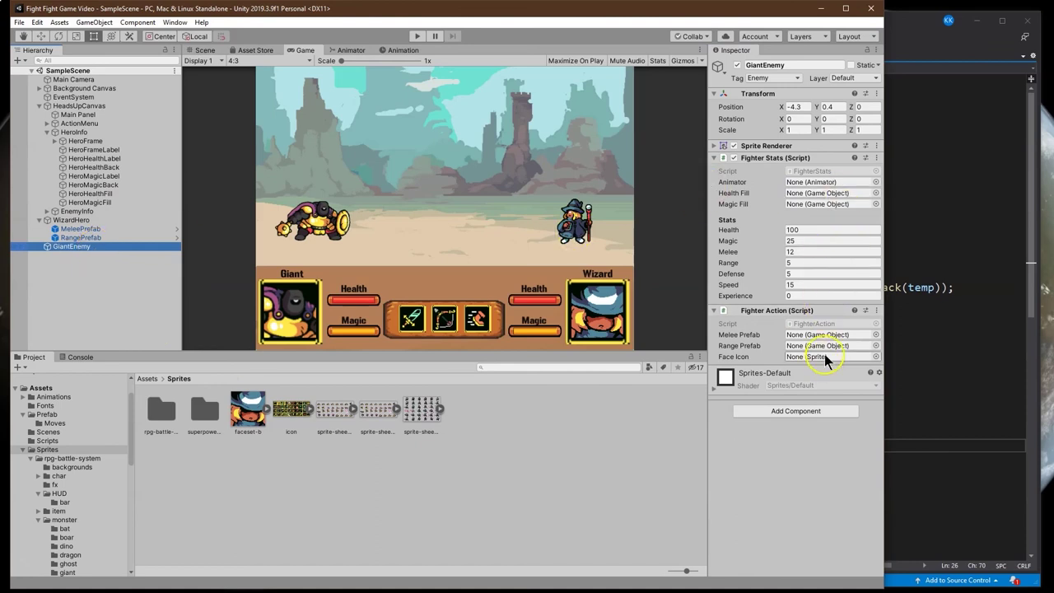
{"action": "left_click", "coordinate": [876, 335]}
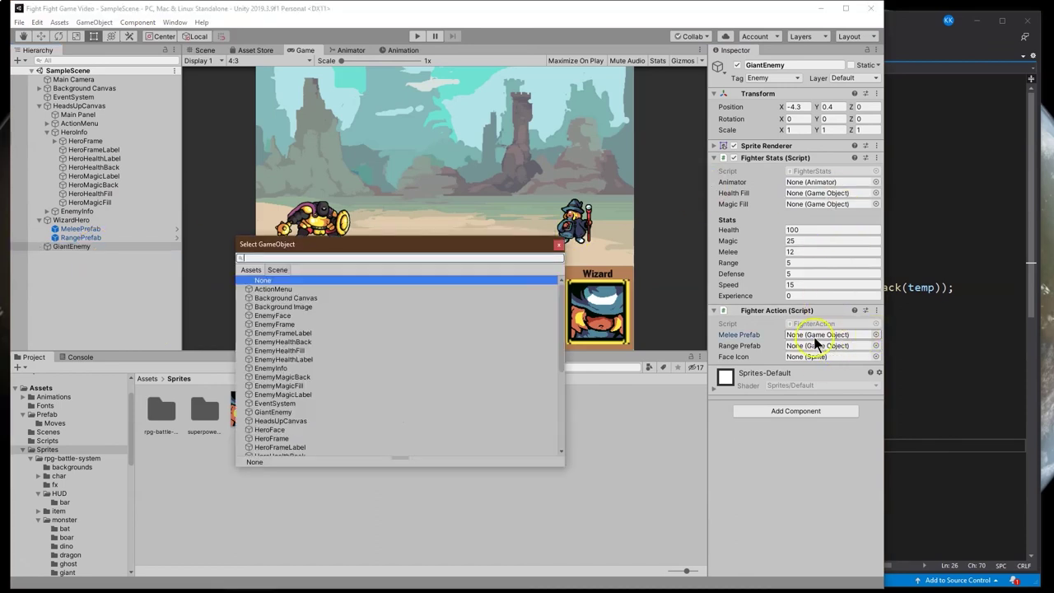
{"action": "left_click", "coordinate": [559, 245]}
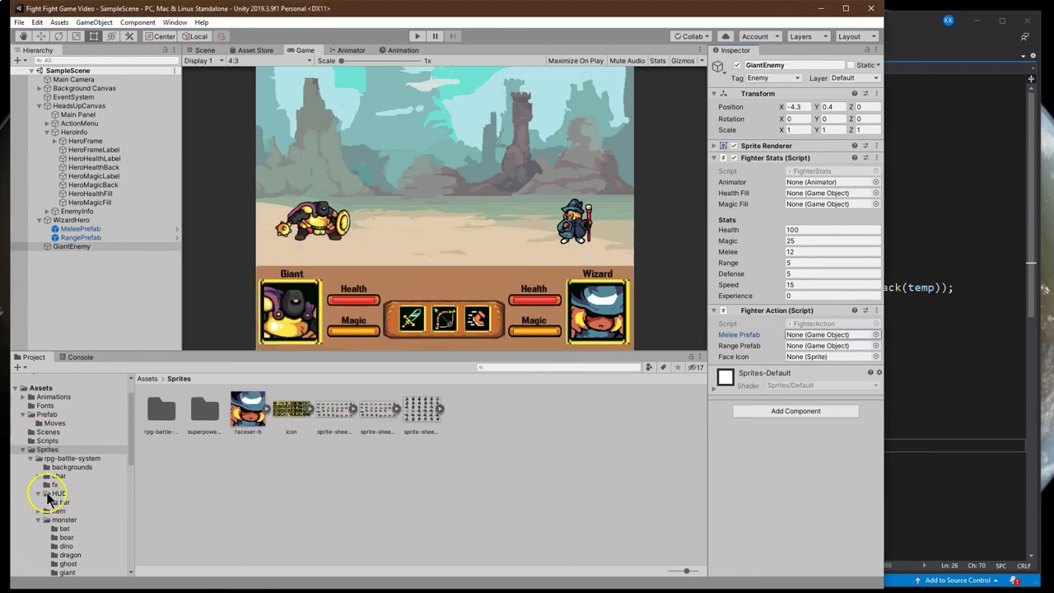
{"action": "left_click", "coordinate": [46, 414]}
{"action": "left_click", "coordinate": [55, 422]}
{"action": "left_click", "coordinate": [195, 412]}
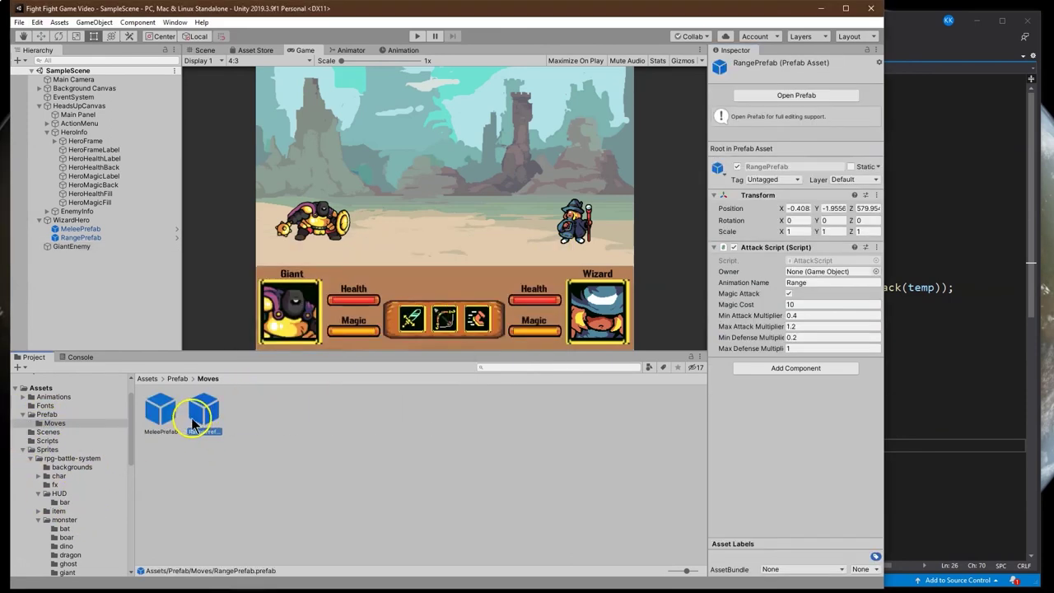
{"action": "left_click", "coordinate": [160, 412], "text": "ctrl"}
{"action": "left_click_drag", "start_coordinate": [160, 412], "coordinate": [73, 249]}
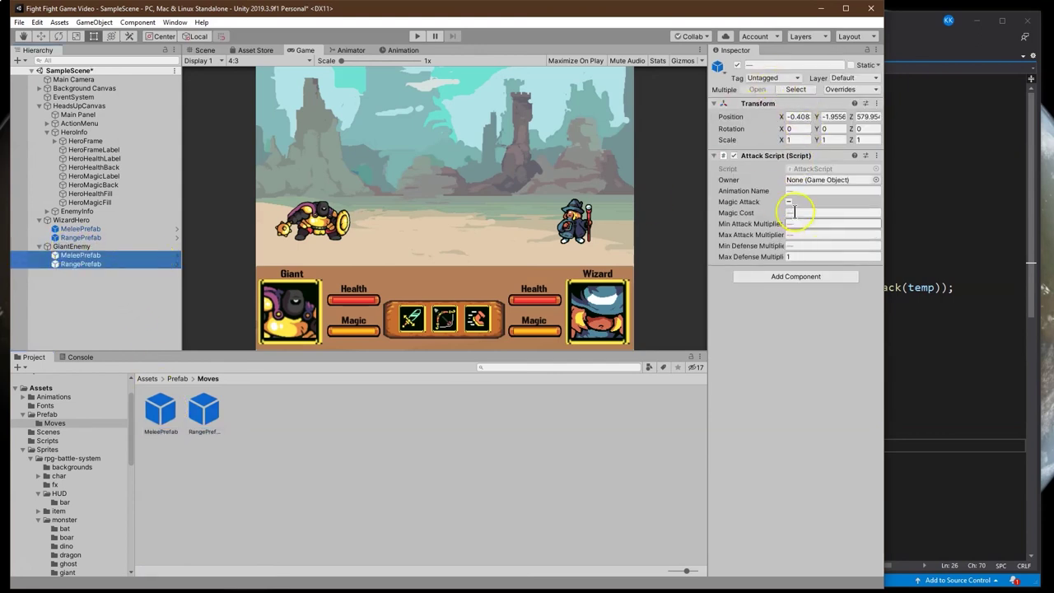
Step: Set the giant's MeleePrefab attack multipliers to 0.5 minimum and 1.2 maximum, and its minimum defense multiplier to 0.5
{"action": "left_click", "coordinate": [78, 263]}
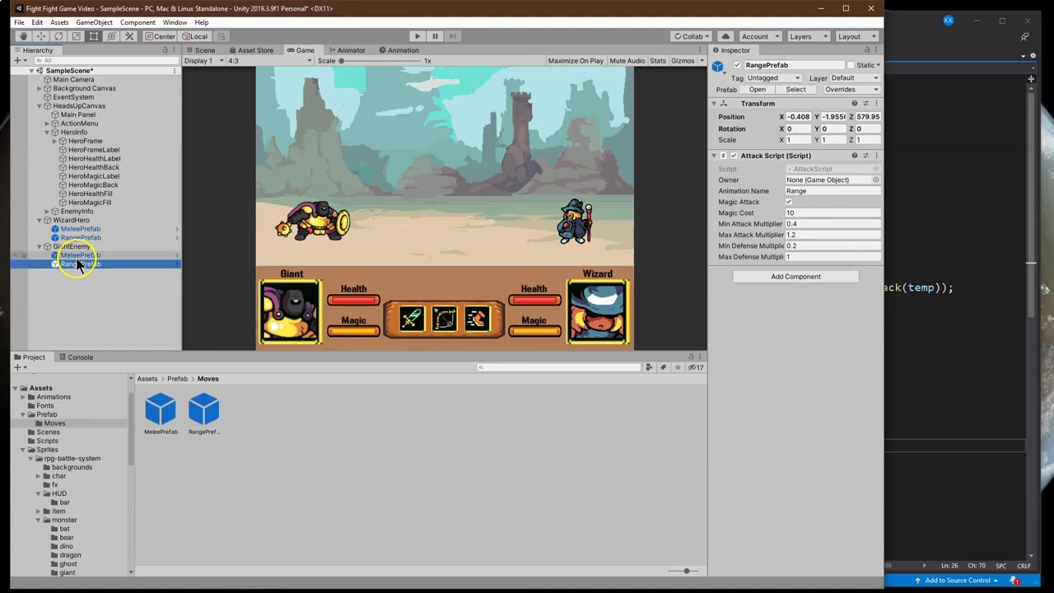
{"action": "left_click", "coordinate": [79, 254]}
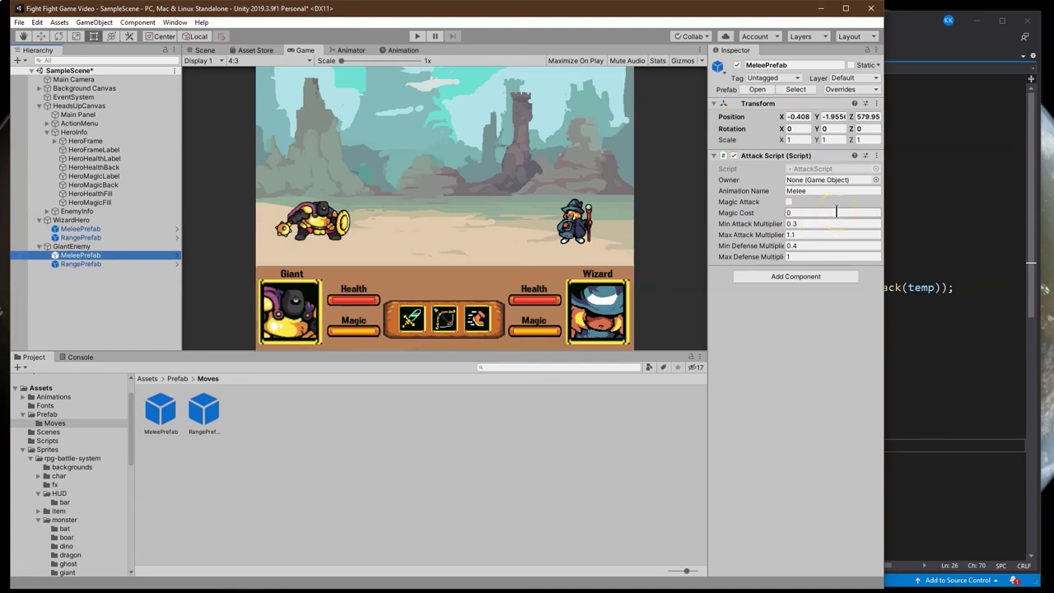
{"action": "left_click", "coordinate": [835, 212]}
{"action": "left_click", "coordinate": [831, 224]}
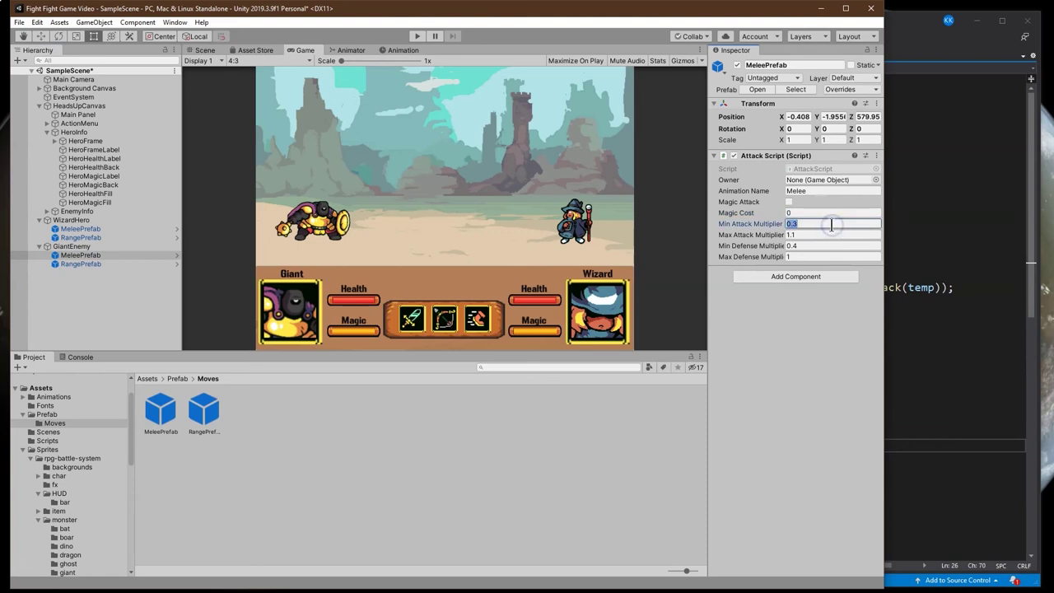
{"action": "key", "text": "Tab"}
{"action": "type", "text": "1.2"}
{"action": "key", "text": "Tab"}
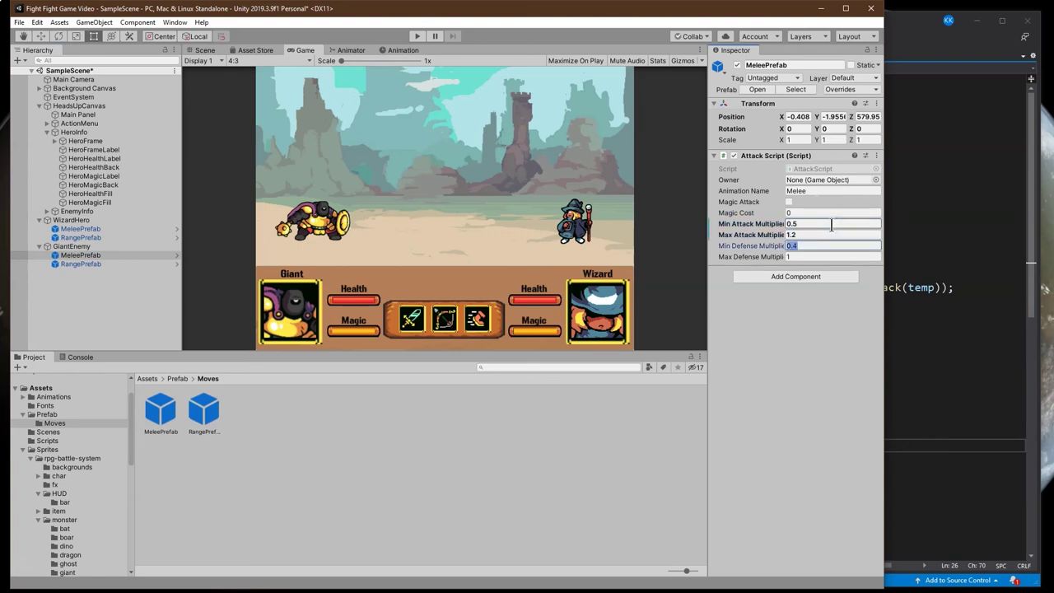
{"action": "key", "text": "Tab"}
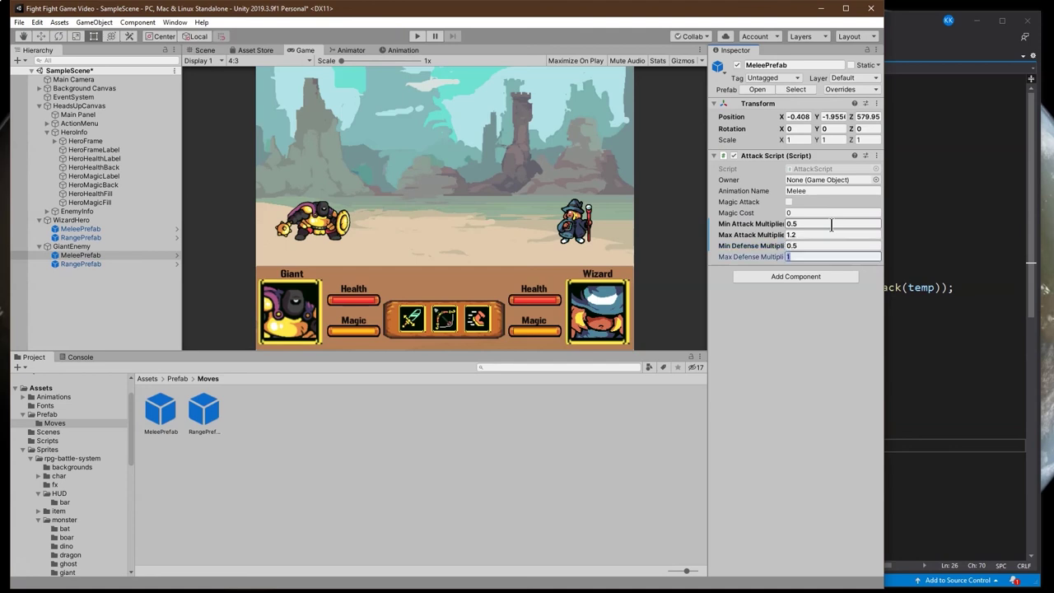
Step: Set the giant's RangePrefab magic cost to 5, attack multipliers to 0.1 minimum and 1 maximum, and minimum defense multiplier to 0.4
{"action": "left_click", "coordinate": [68, 265]}
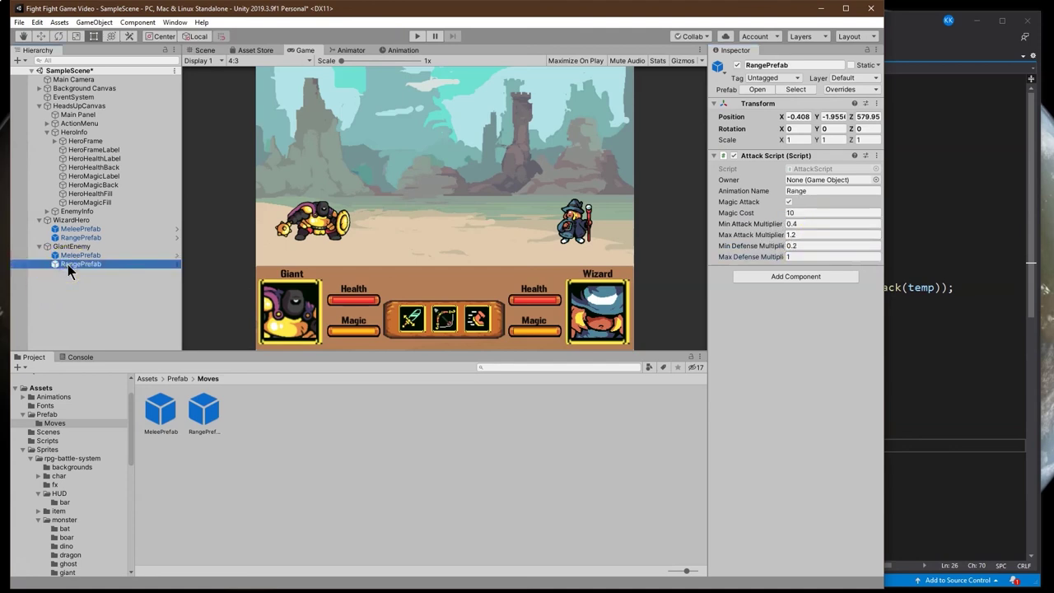
{"action": "left_click", "coordinate": [793, 212]}
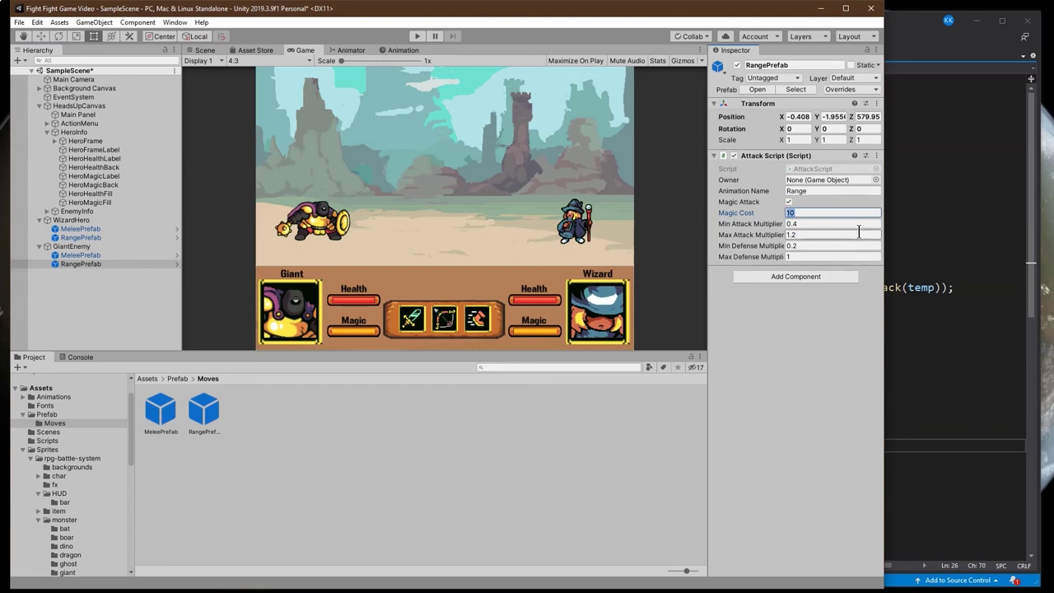
{"action": "type", "text": "5"}
{"action": "key", "text": "Tab"}
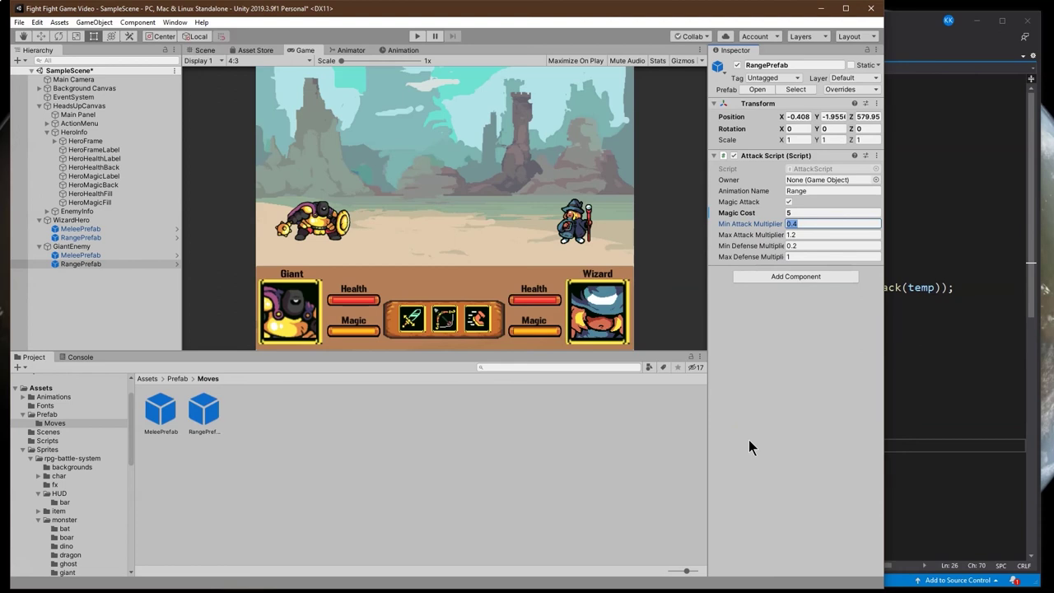
{"action": "type", "text": "0.1"}
{"action": "left_click", "coordinate": [830, 235]}
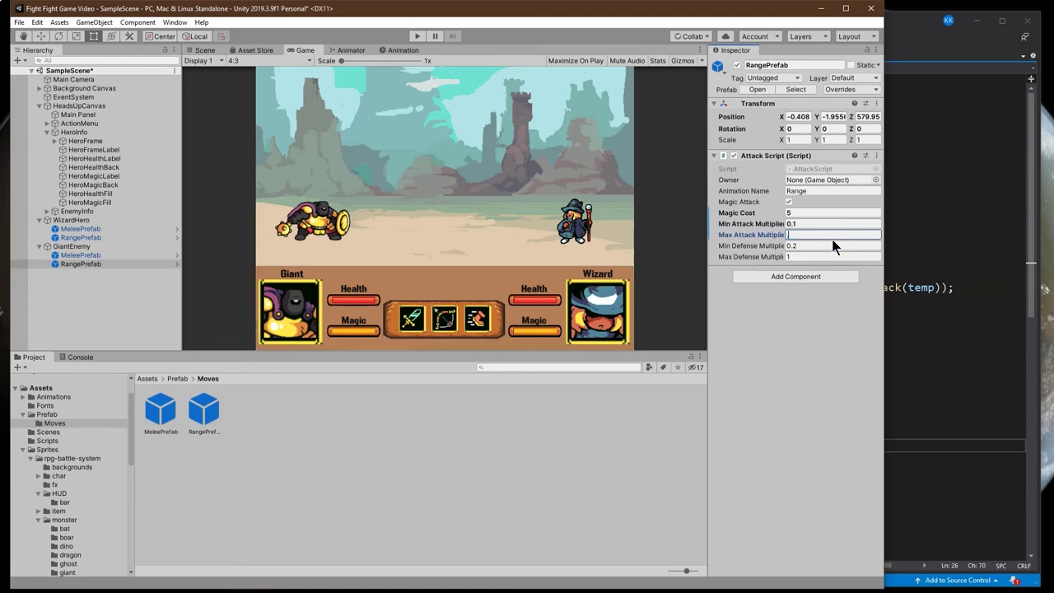
{"action": "left_click", "coordinate": [834, 246]}
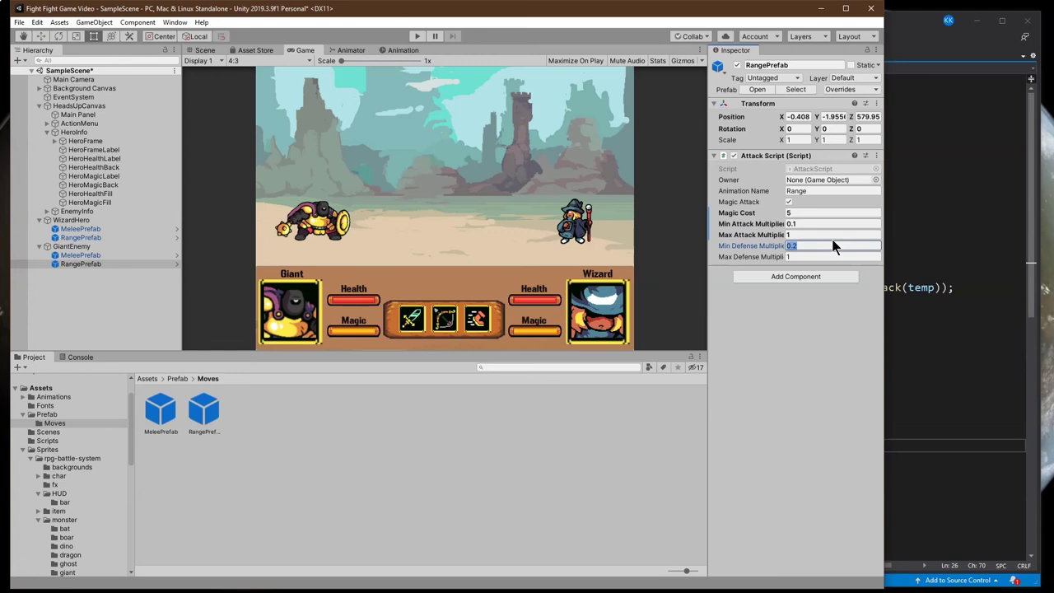
{"action": "type", "text": "0.4"}
{"action": "key", "text": "Tab"}
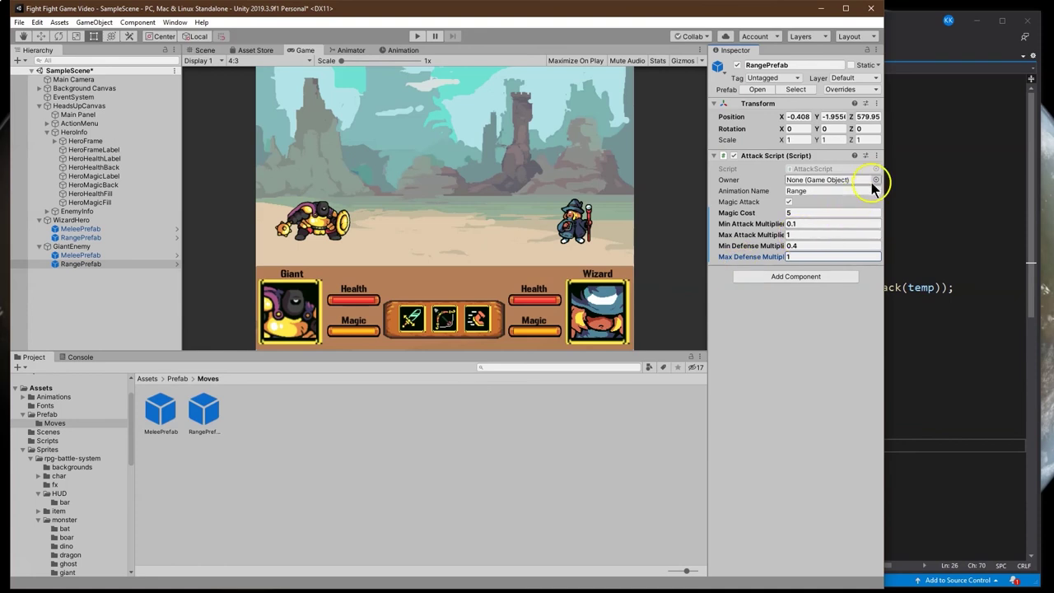
Step: Assign GiantEnemy as the owner in the attack scripts of the giant's RangePrefab and MeleePrefab
{"action": "left_click", "coordinate": [875, 179]}
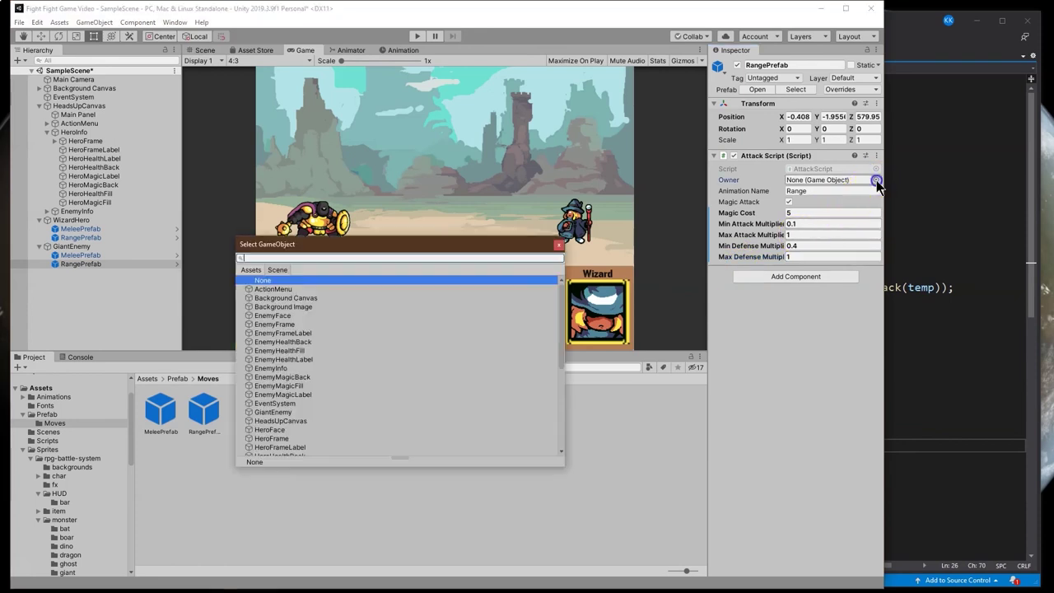
{"action": "left_click", "coordinate": [251, 270]}
{"action": "left_click", "coordinate": [73, 247]}
{"action": "left_click_drag", "start_coordinate": [73, 247], "coordinate": [791, 180]}
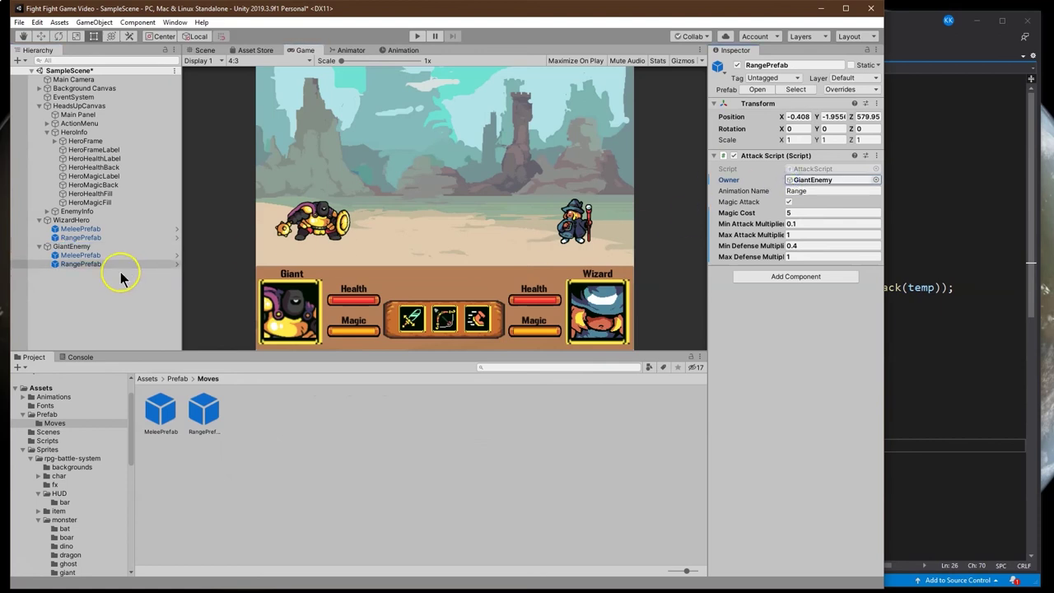
{"action": "left_click", "coordinate": [118, 254]}
{"action": "left_click_drag", "start_coordinate": [83, 247], "coordinate": [825, 177]}
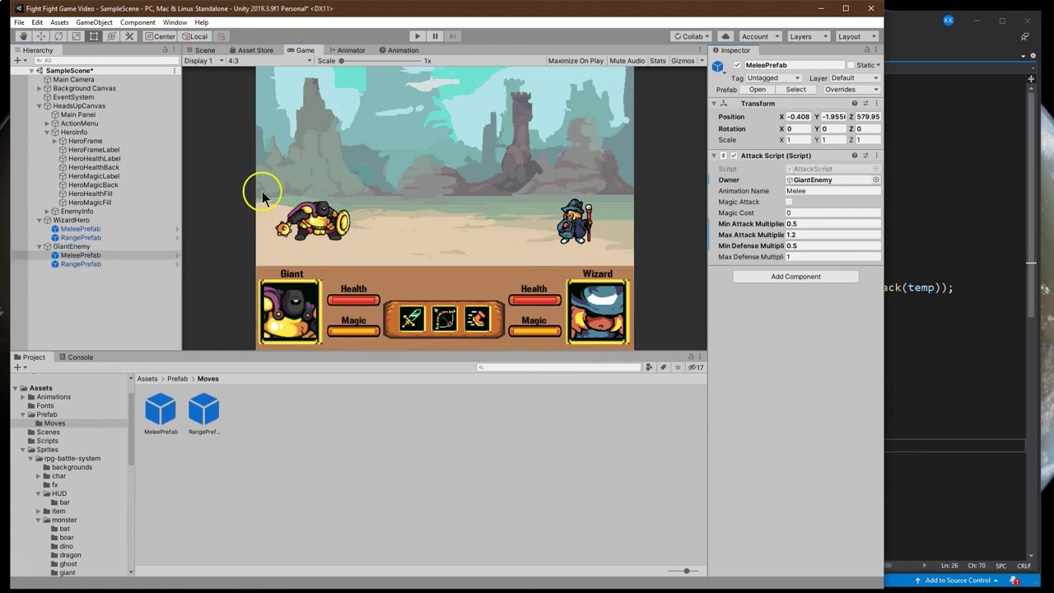
Step: Assign WizardHero as the owner in the attack scripts of the wizard's MeleePrefab and RangePrefab
{"action": "left_click", "coordinate": [105, 229]}
{"action": "left_click_drag", "start_coordinate": [73, 220], "coordinate": [820, 186]}
{"action": "left_click", "coordinate": [81, 237]}
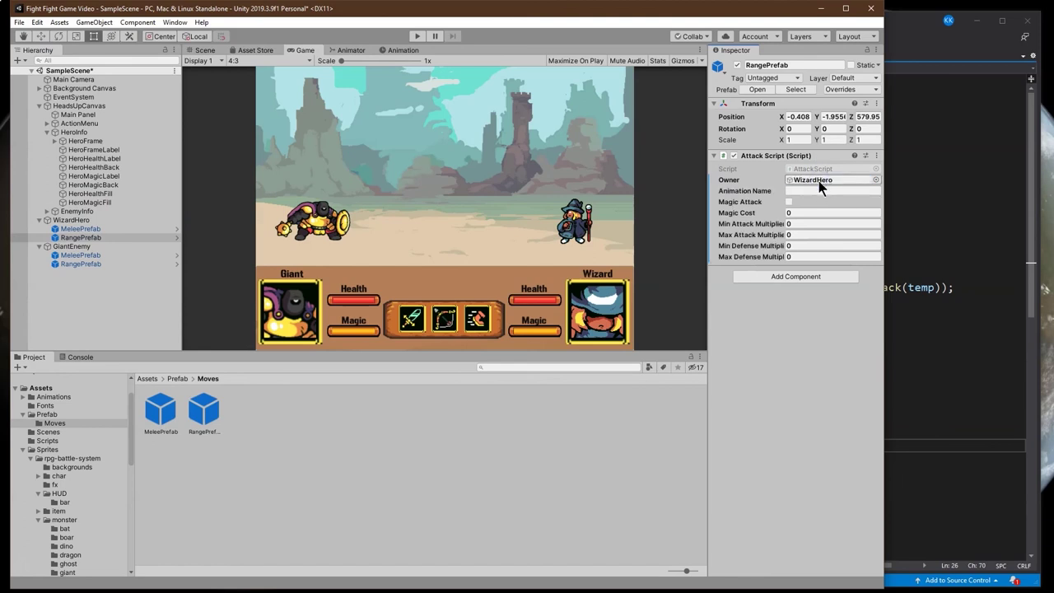
Step: Configure the wizard's RangePrefab with animation name Range, magic attack enabled, magic cost 10, and attack and defense multipliers of 0.5 minimum and 1.1 maximum
{"action": "left_click", "coordinate": [816, 191]}
{"action": "type", "text": "Range"}
{"action": "left_click", "coordinate": [788, 201]}
{"action": "left_click", "coordinate": [815, 213]}
{"action": "key", "text": "Tab"}
{"action": "type", "text": "0.5"}
{"action": "key", "text": "Tab"}
{"action": "type", "text": "1.1"}
{"action": "key", "text": "Tab"}
{"action": "type", "text": "0.5"}
{"action": "key", "text": "Tab"}
{"action": "type", "text": "1.1"}
Step: Set the wizard's MeleePrefab animation name to Melee, attack multipliers to 0.3 and 1, defense multipliers to 0.2 and 1.1, and save the scene
{"action": "left_click", "coordinate": [37, 229]}
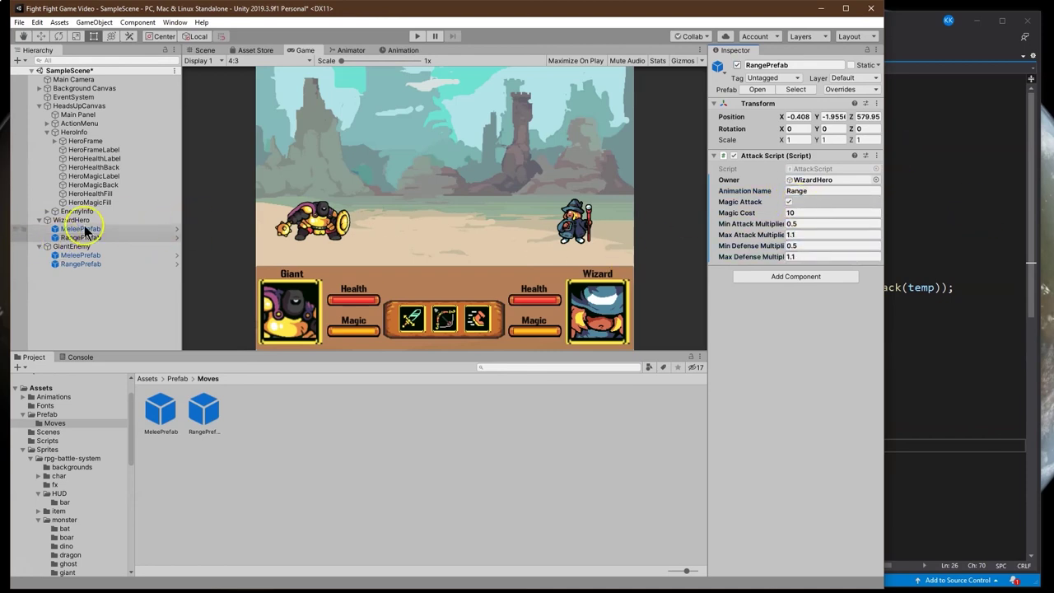
{"action": "left_click", "coordinate": [793, 191]}
{"action": "type", "text": "Melee"}
{"action": "left_click", "coordinate": [849, 215]}
{"action": "key", "text": "Tab"}
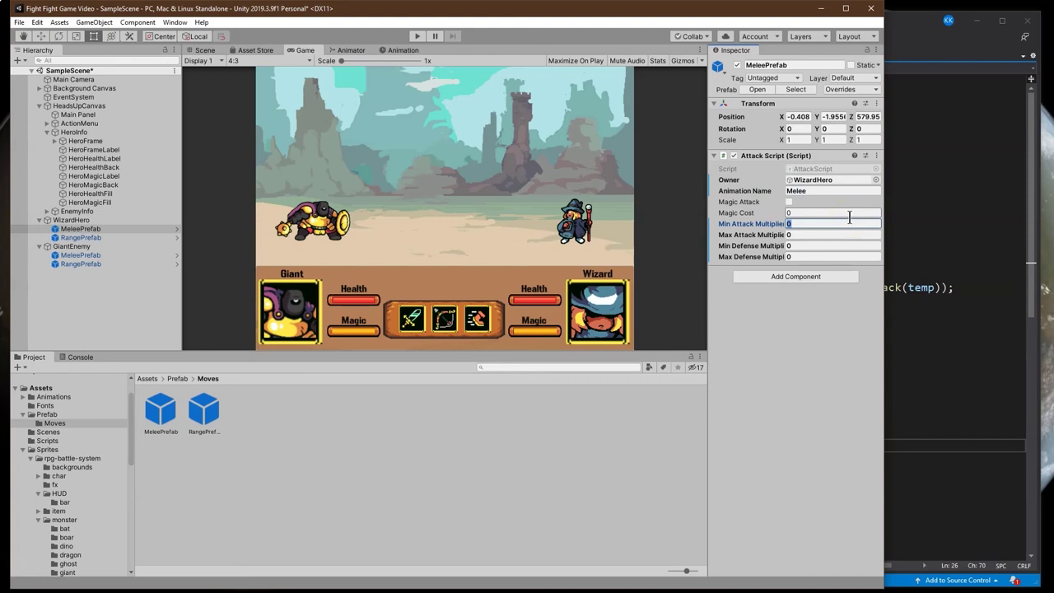
{"action": "type", "text": ".3"}
{"action": "key", "text": "Tab"}
{"action": "type", "text": "1"}
{"action": "key", "text": "Tab"}
{"action": "type", "text": ".2"}
{"action": "key", "text": "Tab"}
{"action": "type", "text": "1.1"}
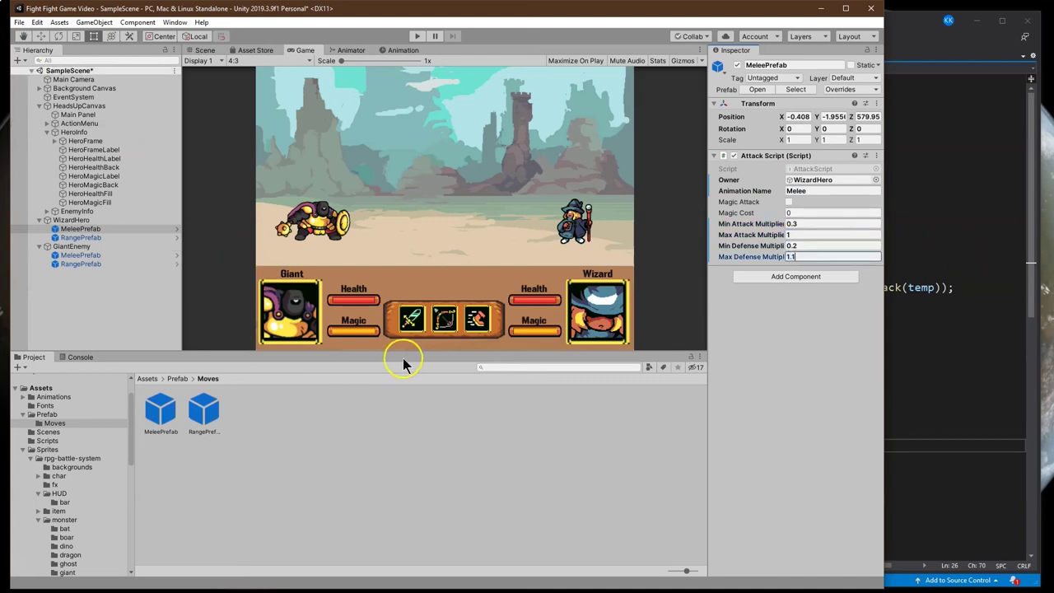
{"action": "key", "text": "ctrl+s"}
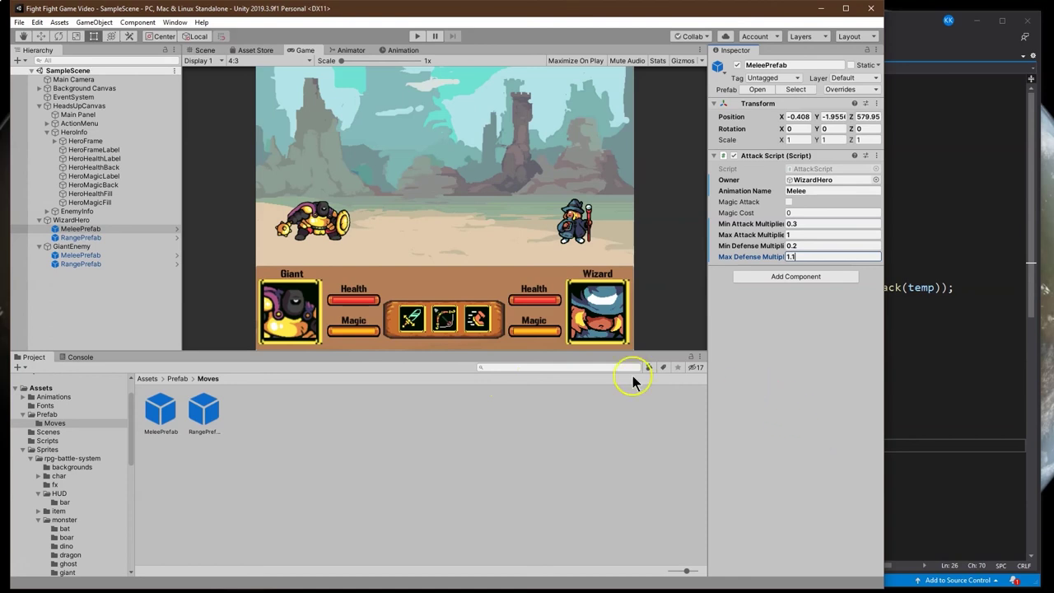
Step: Compare the WizardHero and GiantEnemy components and examine the wizard's existing animation assets
{"action": "left_click", "coordinate": [66, 220]}
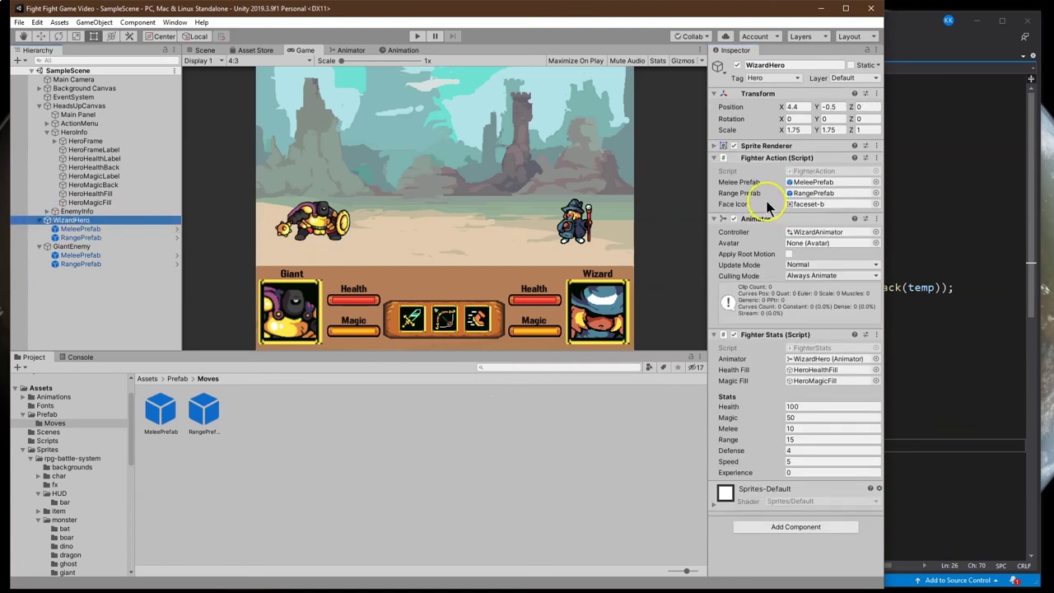
{"action": "left_click", "coordinate": [81, 264]}
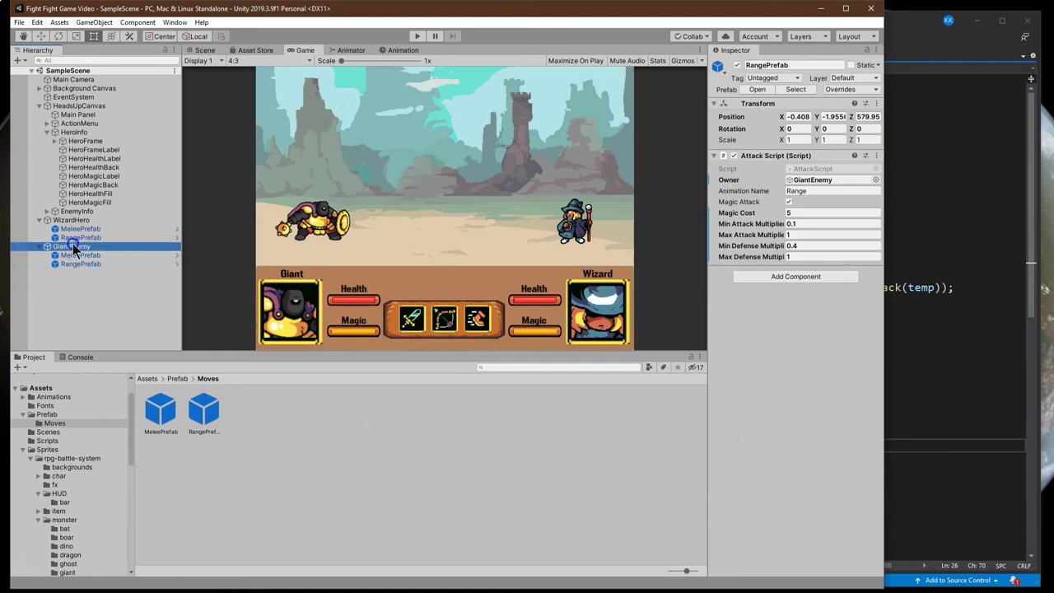
{"action": "left_click", "coordinate": [72, 246]}
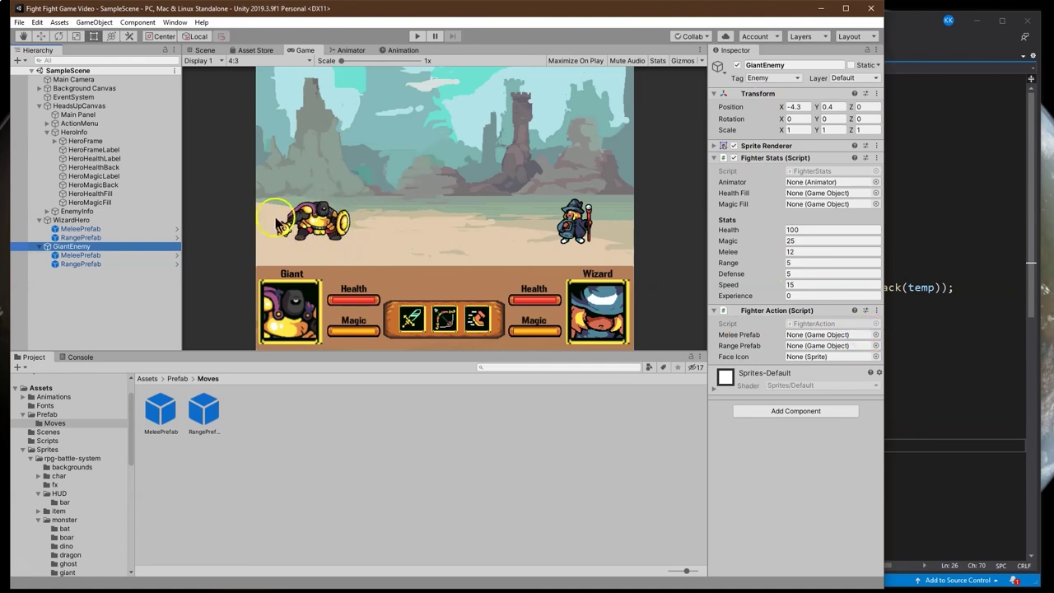
{"action": "left_click", "coordinate": [57, 398]}
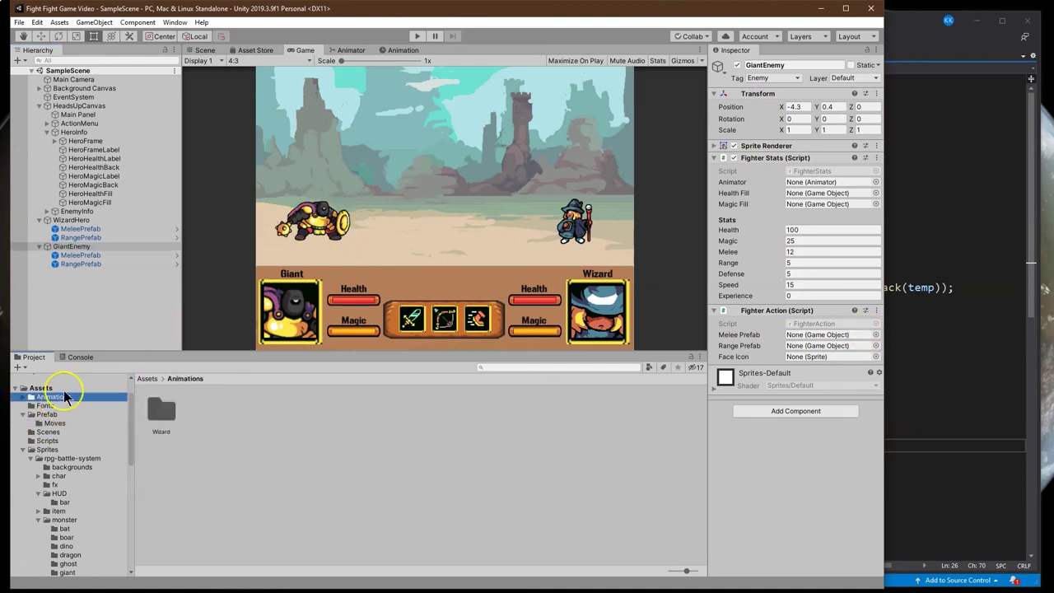
{"action": "left_click_drag", "start_coordinate": [70, 220], "coordinate": [177, 405]}
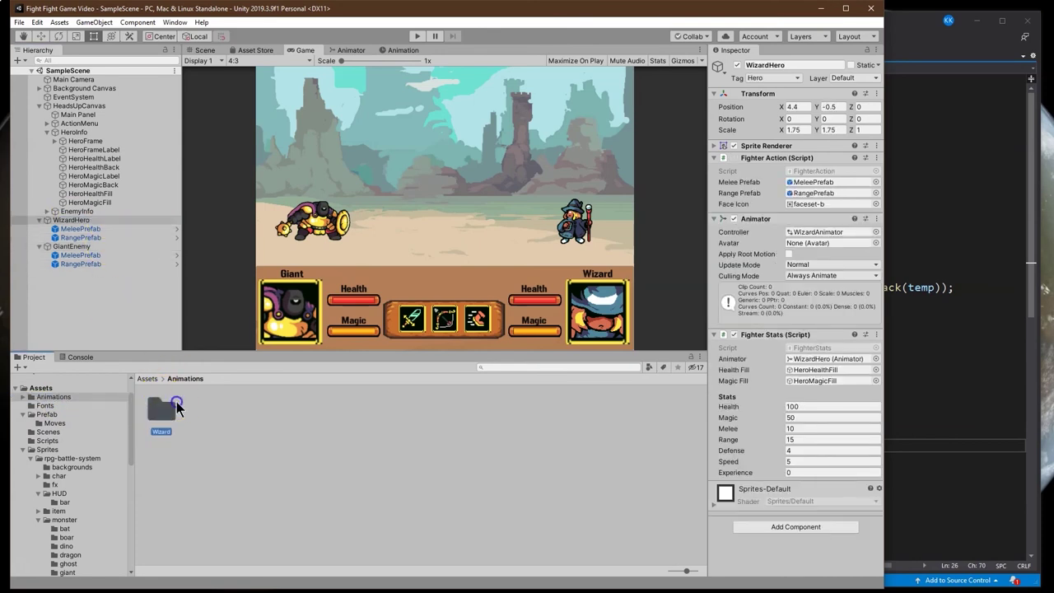
{"action": "double_click", "coordinate": [175, 406]}
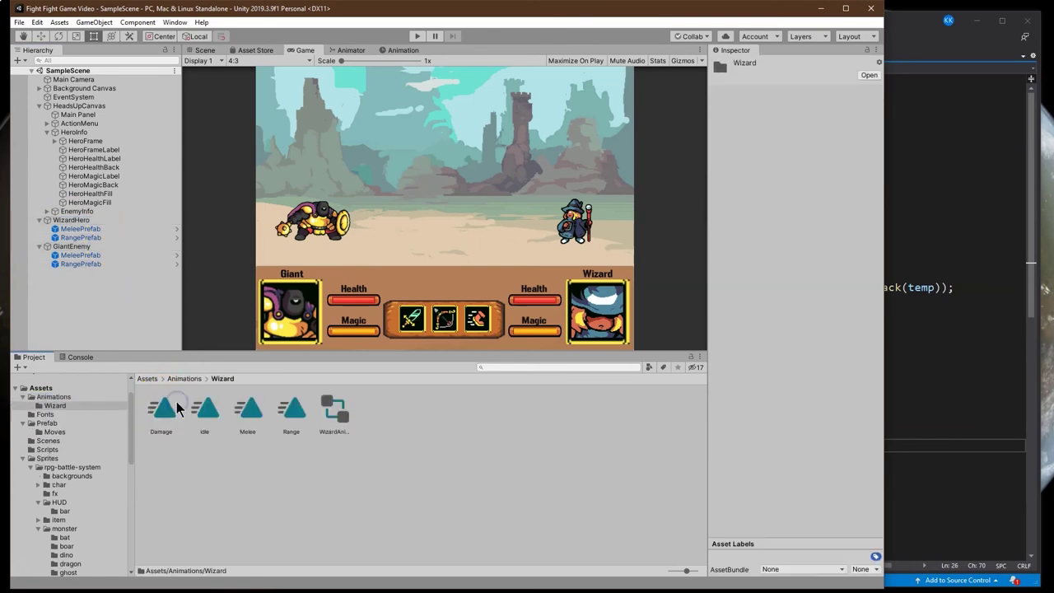
{"action": "left_click", "coordinate": [69, 247]}
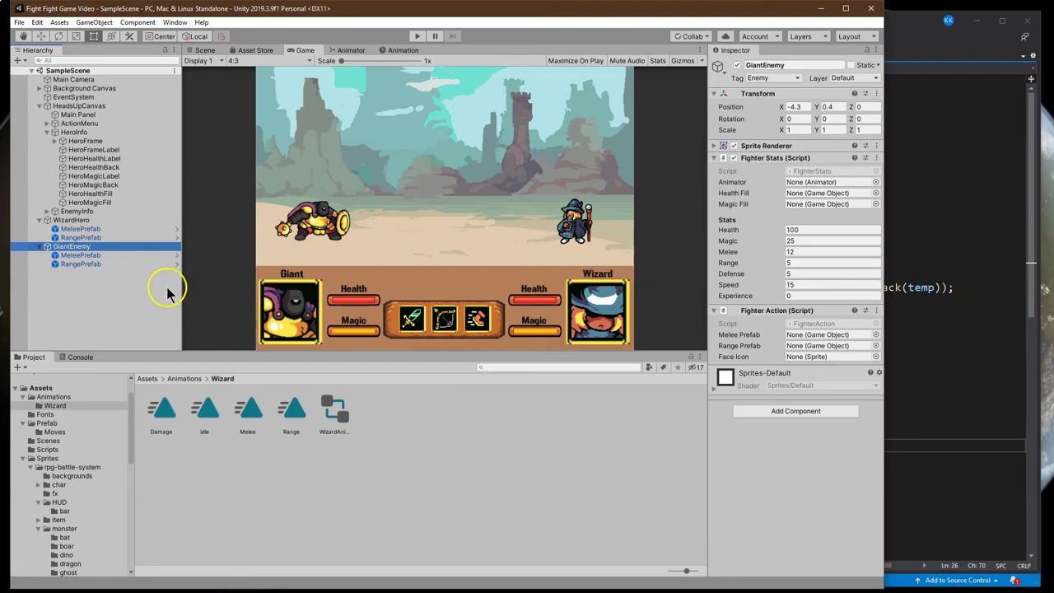
Step: Create a folder named Giant inside the Animations folder and open it
{"action": "left_click", "coordinate": [185, 380]}
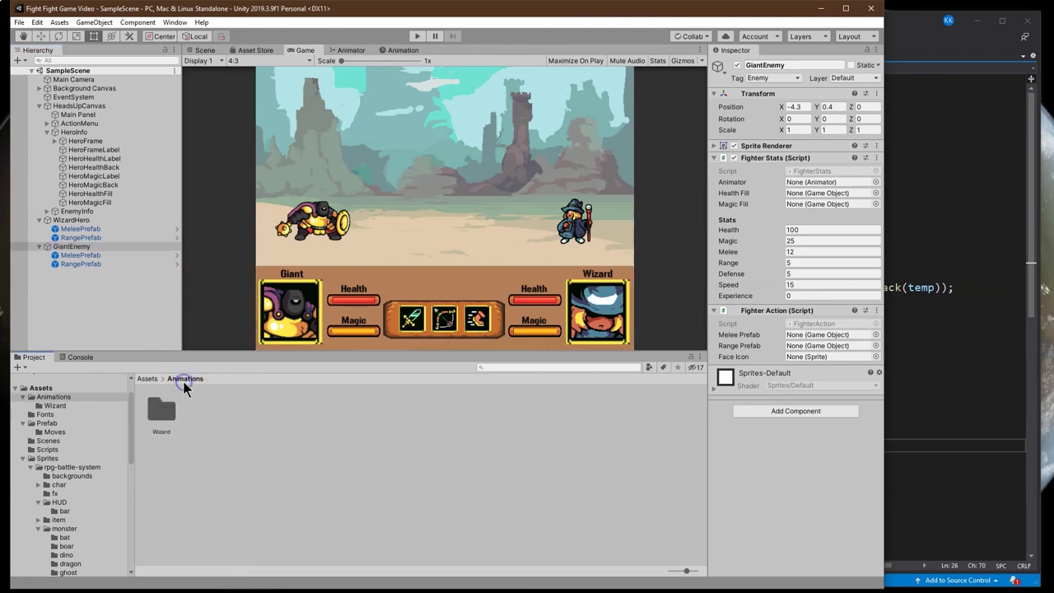
{"action": "right_click", "coordinate": [239, 422]}
{"action": "left_click", "coordinate": [461, 153]}
{"action": "type", "text": "Giant"}
{"action": "key", "text": "Return"}
{"action": "left_click", "coordinate": [160, 421]}
{"action": "double_click", "coordinate": [167, 421]}
Step: Create an Animator Controller named GiantAnimator in the Giant folder and attach it to GiantEnemy
{"action": "right_click", "coordinate": [189, 429]}
{"action": "mouse_move", "coordinate": [247, 157]}
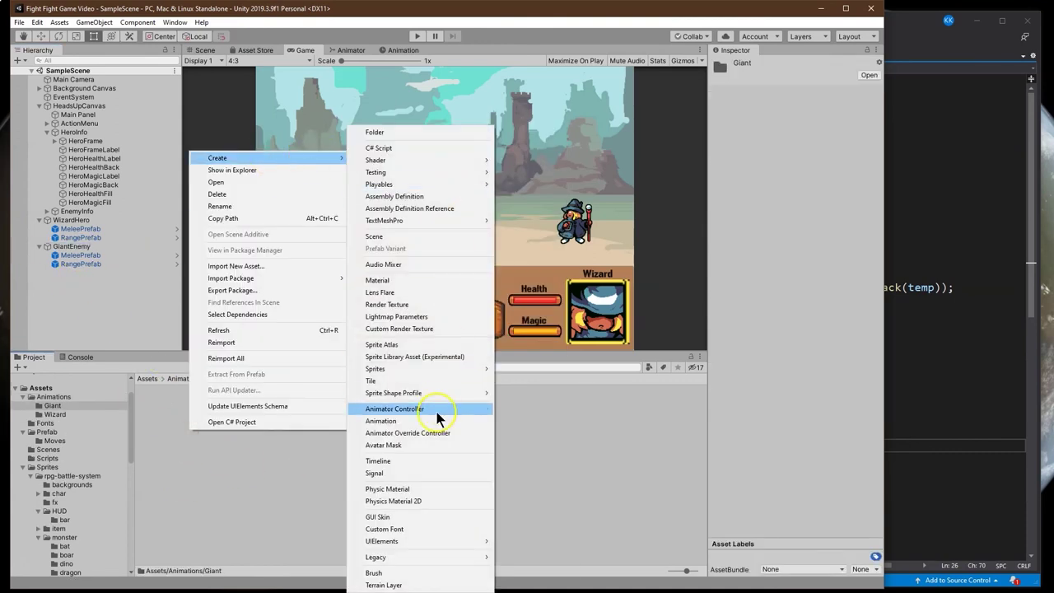
{"action": "left_click", "coordinate": [436, 411]}
{"action": "type", "text": "GiantAnimator"}
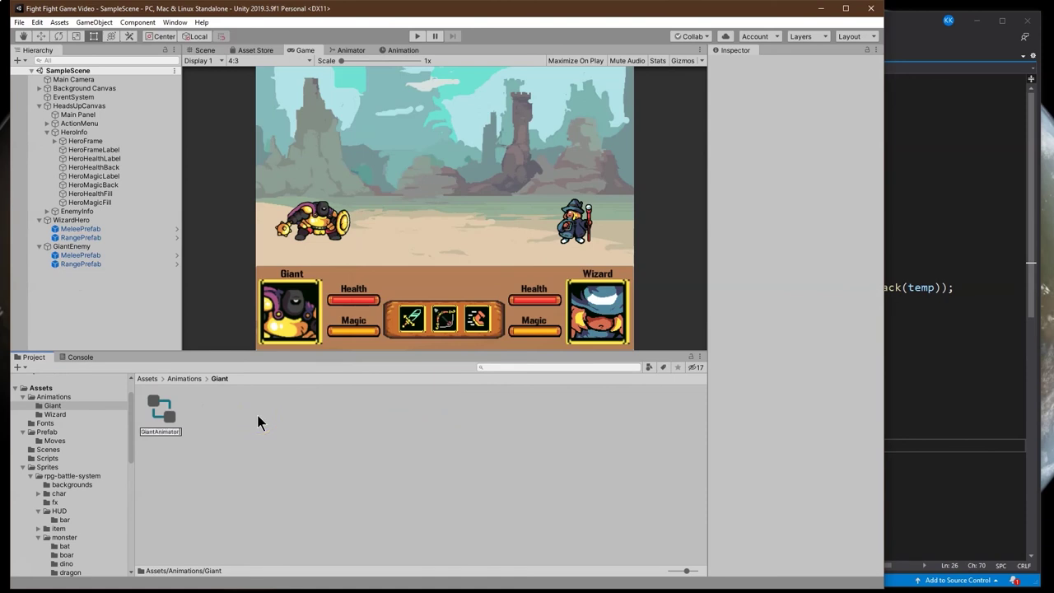
{"action": "key", "text": "Return"}
{"action": "left_click_drag", "start_coordinate": [161, 409], "coordinate": [86, 252]}
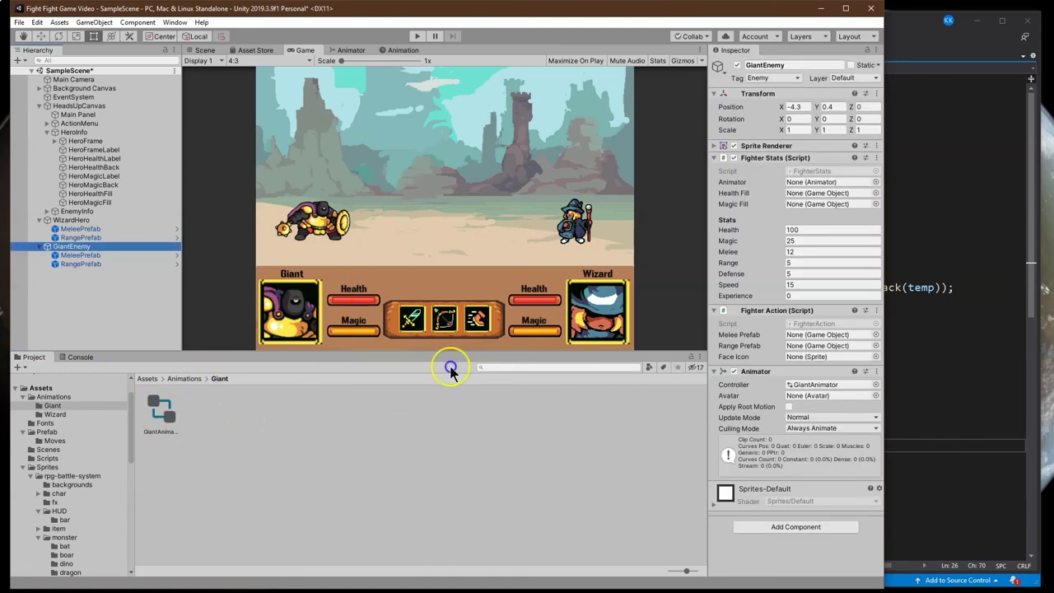
Step: Create an animation clip named Idle for GiantEnemy
{"action": "right_click", "coordinate": [329, 434]}
{"action": "left_click", "coordinate": [82, 246]}
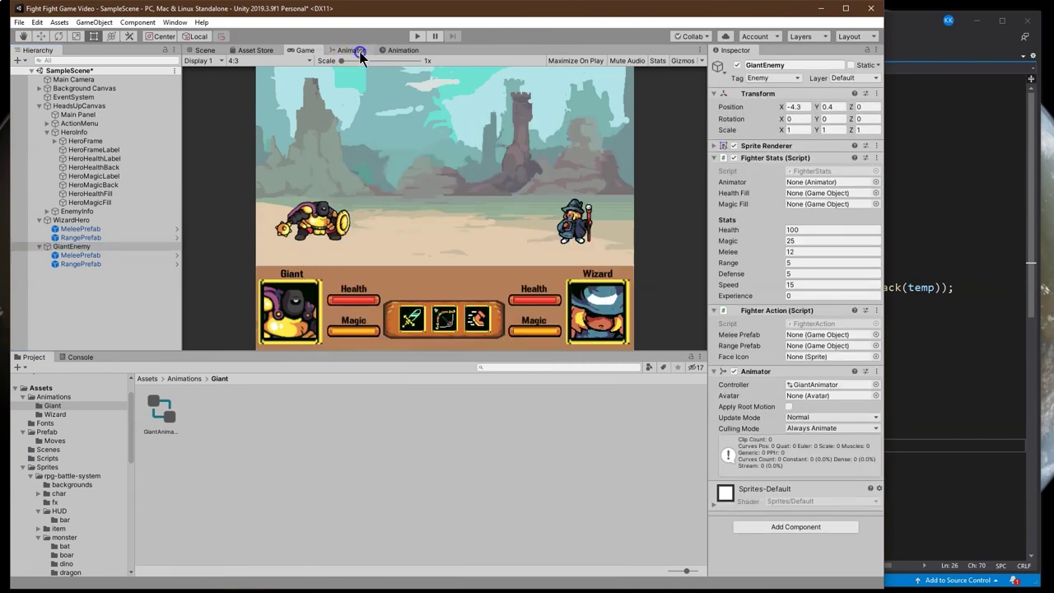
{"action": "left_click", "coordinate": [402, 49]}
{"action": "left_click", "coordinate": [522, 223]}
{"action": "type", "text": "Idle"}
{"action": "key", "text": "Return"}
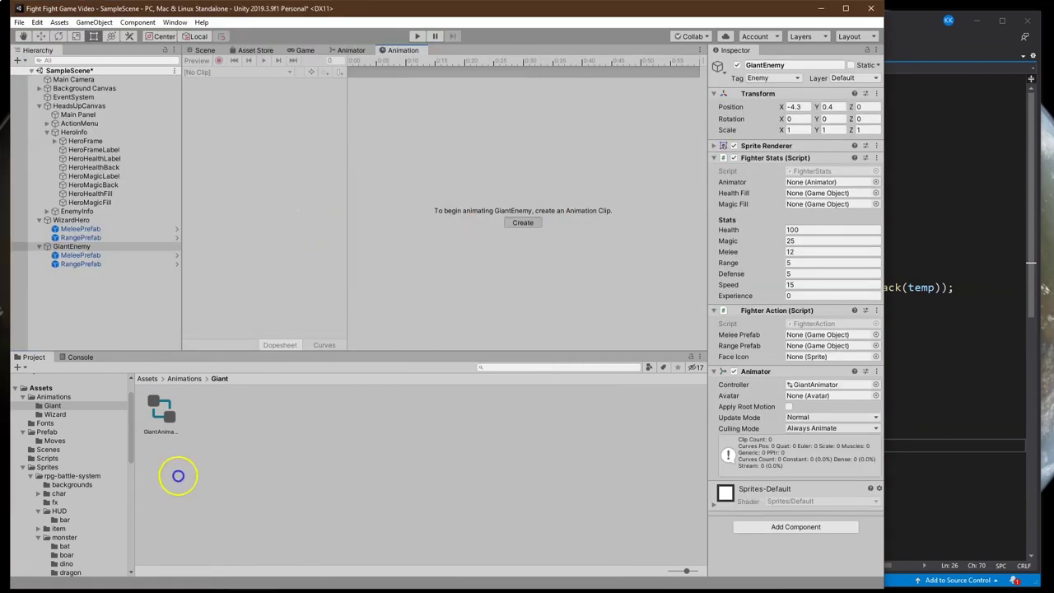
Step: Add the first seven giant sprites of sprite-sheet-2-385x318 to the Idle clip as SpriteRenderer keyframes and stretch them to about 0:50
{"action": "scroll", "coordinate": [49, 402], "scroll_direction": "down", "scroll_amount": 4}
{"action": "left_click", "coordinate": [47, 401]}
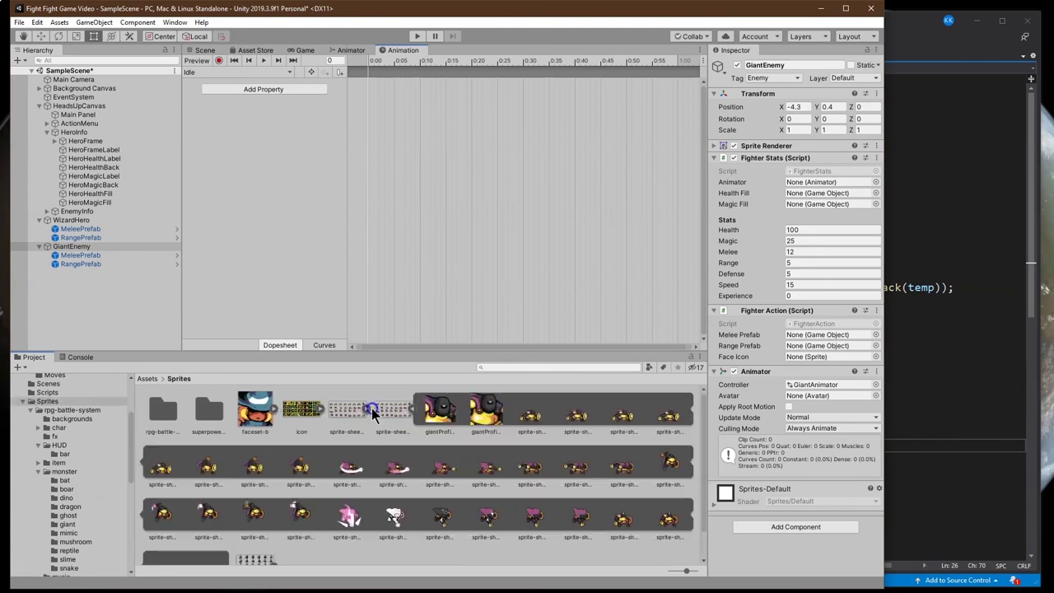
{"action": "left_click", "coordinate": [371, 410]}
{"action": "scroll", "coordinate": [329, 461], "scroll_direction": "down", "scroll_amount": 1}
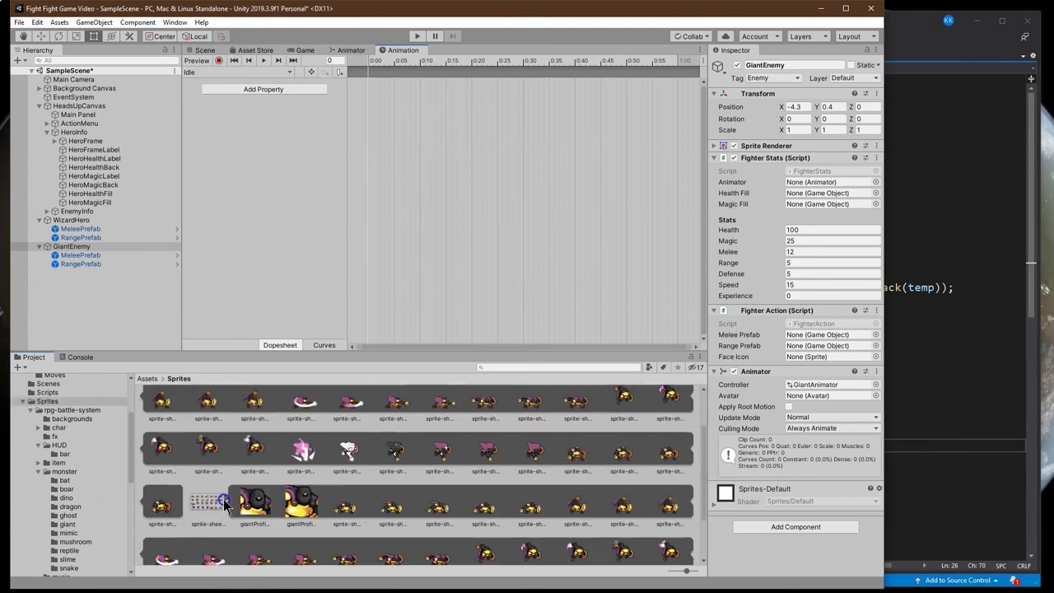
{"action": "scroll", "coordinate": [223, 499], "scroll_direction": "up", "scroll_amount": 1}
{"action": "left_click", "coordinate": [392, 418]}
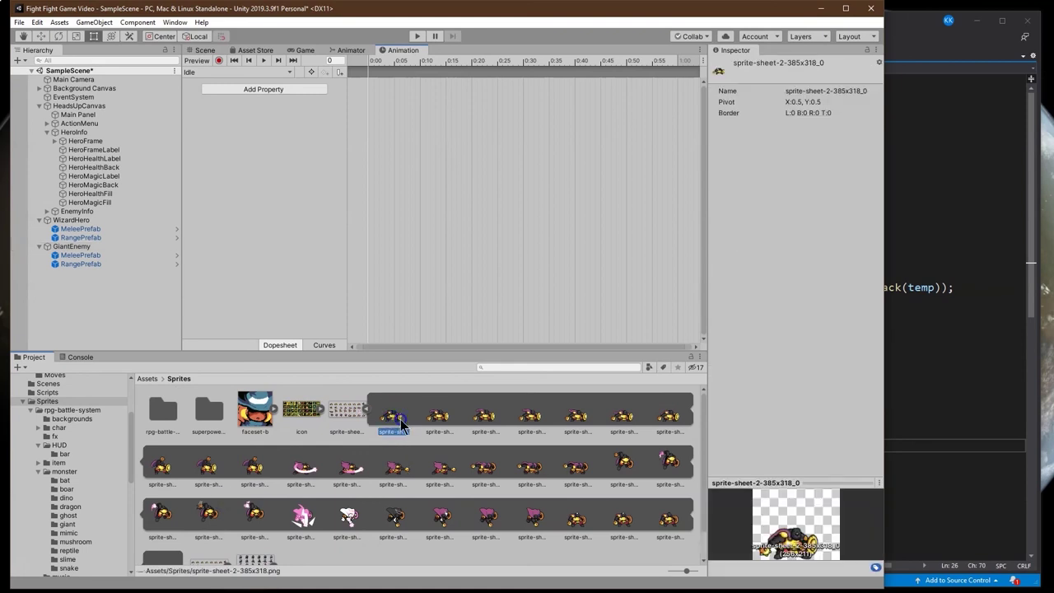
{"action": "left_click", "coordinate": [671, 433], "text": "shift"}
{"action": "left_click_drag", "start_coordinate": [388, 417], "coordinate": [374, 76]}
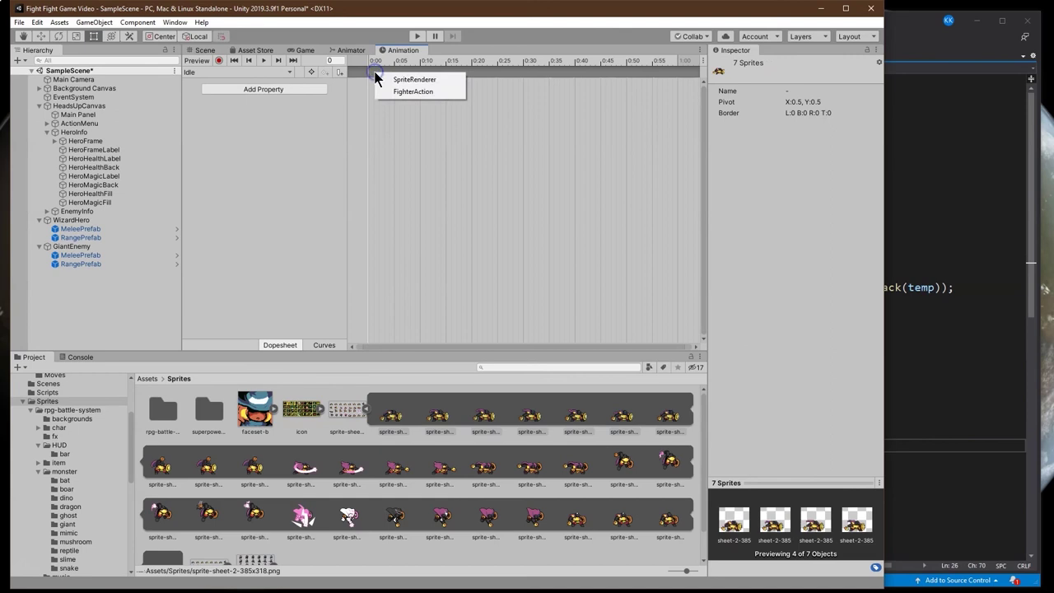
{"action": "left_click", "coordinate": [400, 79]}
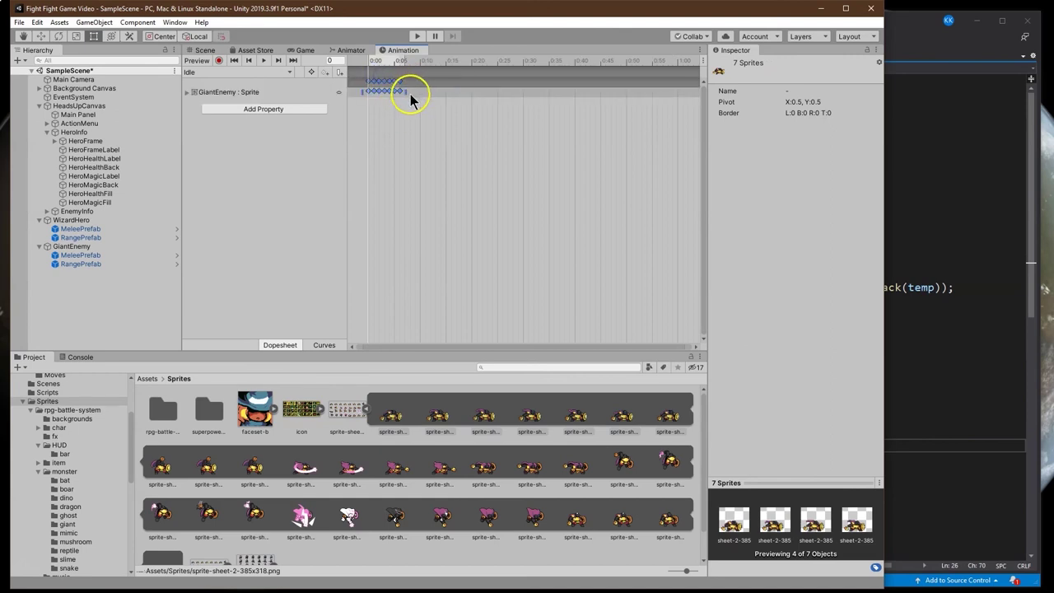
{"action": "left_click_drag", "start_coordinate": [409, 92], "coordinate": [628, 95]}
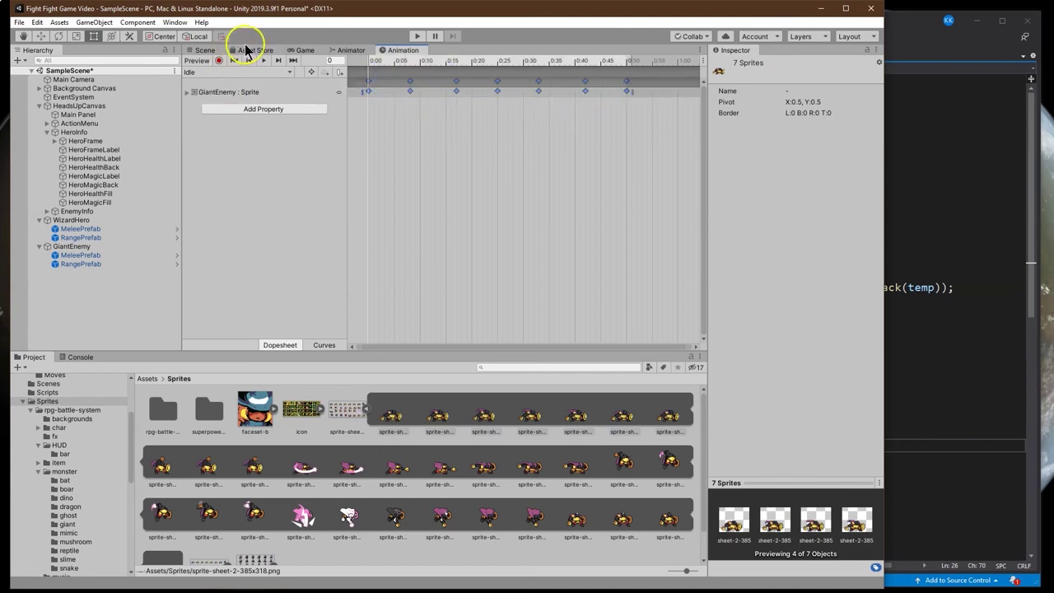
Step: Dock the Game view beside the Console to preview the Idle animation, and extend its keyframes to about 0:55
{"action": "left_click", "coordinate": [303, 51]}
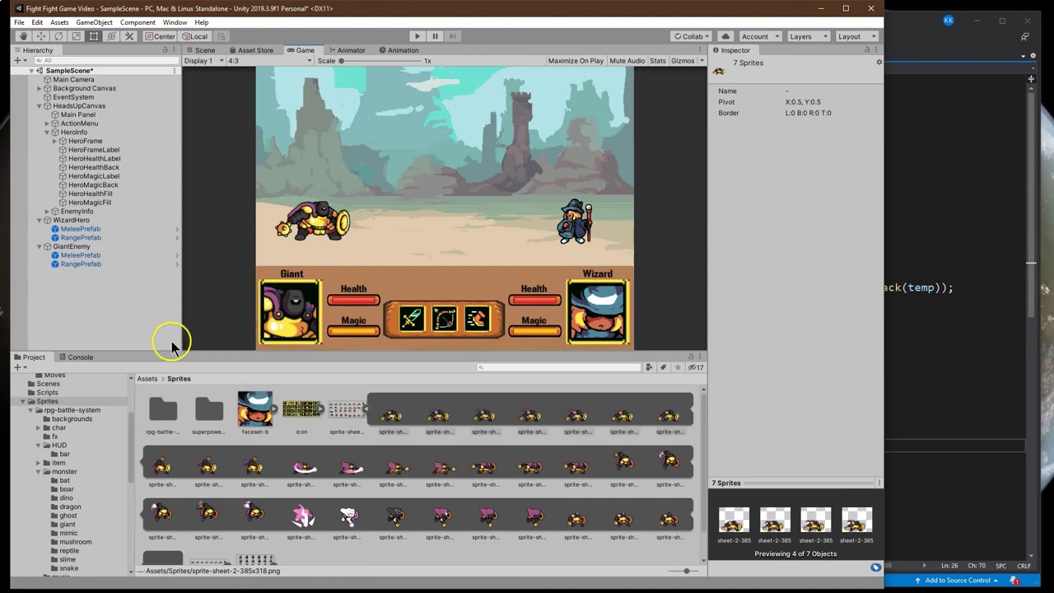
{"action": "left_click_drag", "start_coordinate": [299, 55], "coordinate": [173, 357]}
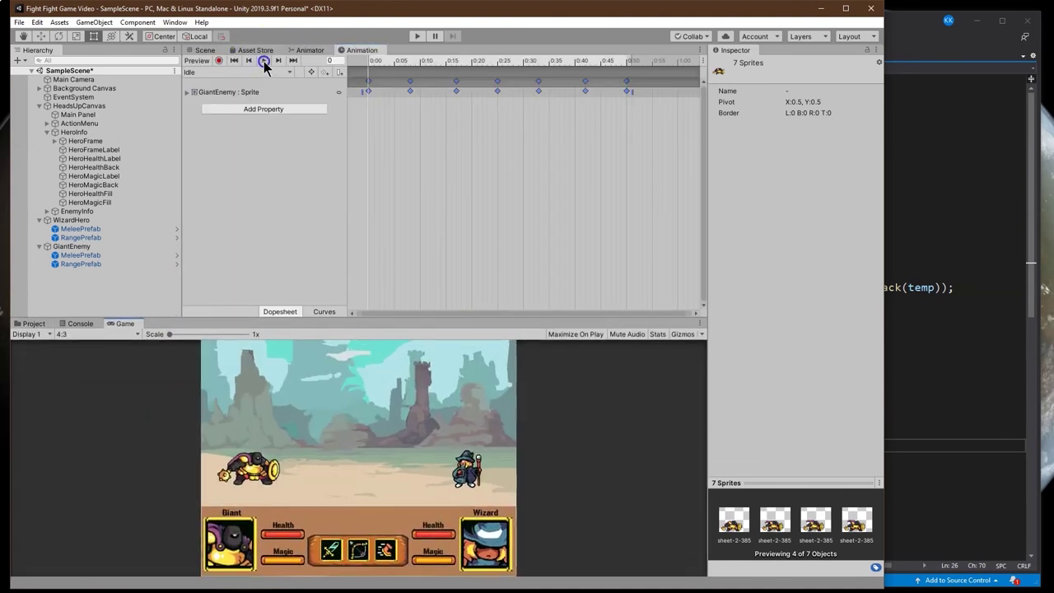
{"action": "left_click", "coordinate": [263, 61]}
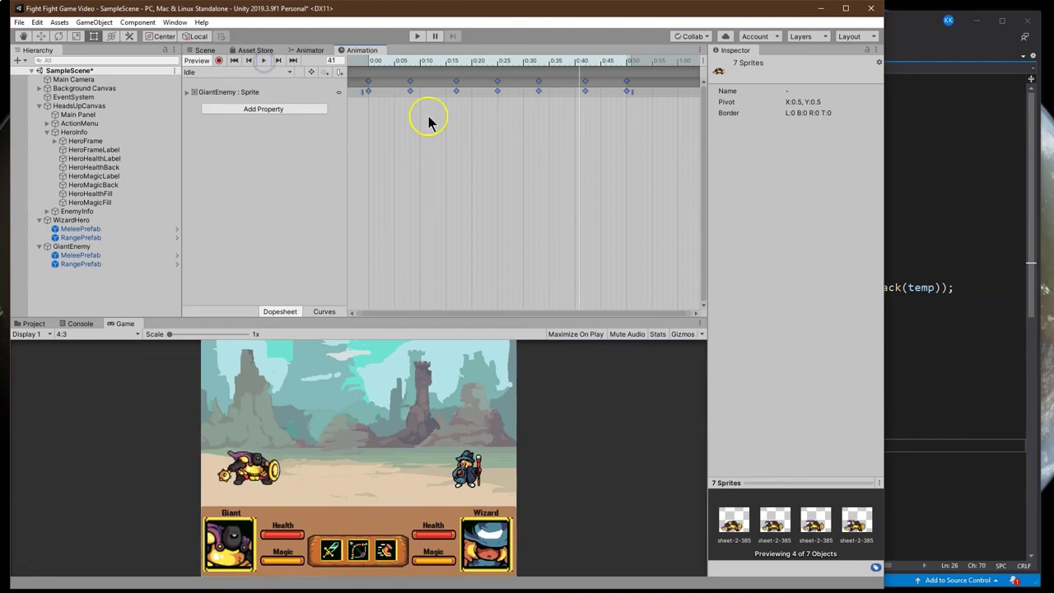
{"action": "left_click_drag", "start_coordinate": [630, 92], "coordinate": [656, 93]}
Step: Create a second GiantEnemy animation clip named Melee in the Giant folder
{"action": "left_click", "coordinate": [191, 73]}
{"action": "left_click", "coordinate": [229, 105]}
{"action": "type", "text": "Mel"}
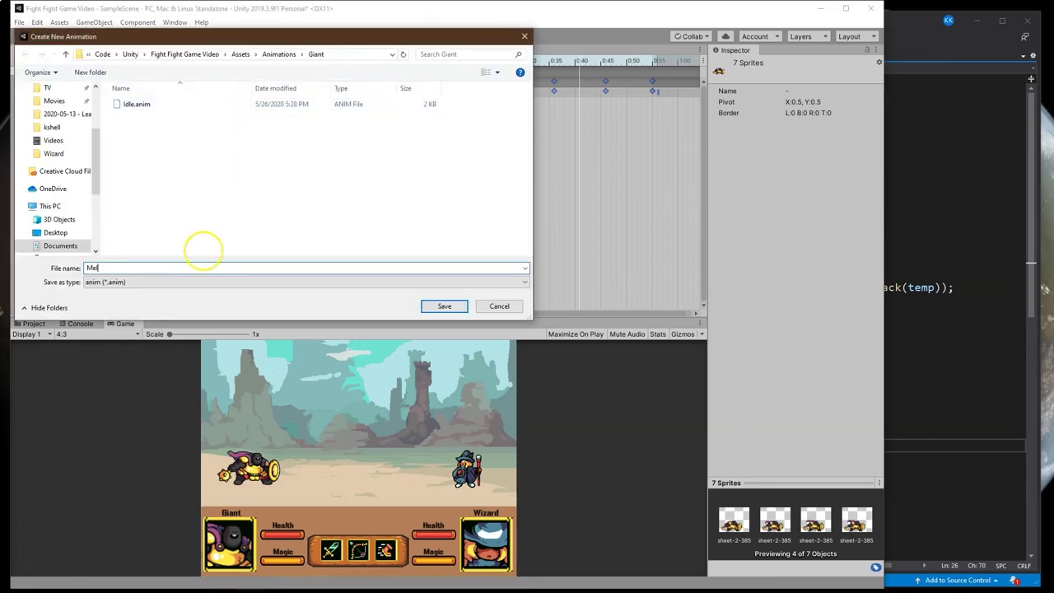
{"action": "type", "text": "ee"}
{"action": "key", "text": "Return"}
Step: Add the ten giant melee attack sprites, starting at the second sprite row, to the Melee clip as SpriteRenderer keyframes
{"action": "left_click", "coordinate": [34, 322]}
{"action": "left_click", "coordinate": [162, 433]}
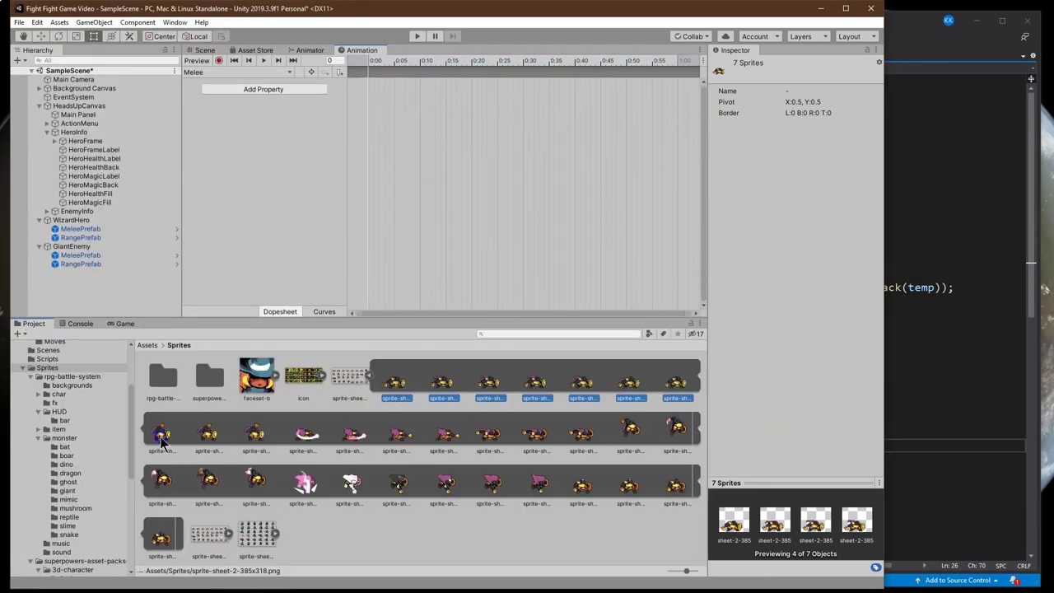
{"action": "left_click", "coordinate": [586, 449], "text": "shift"}
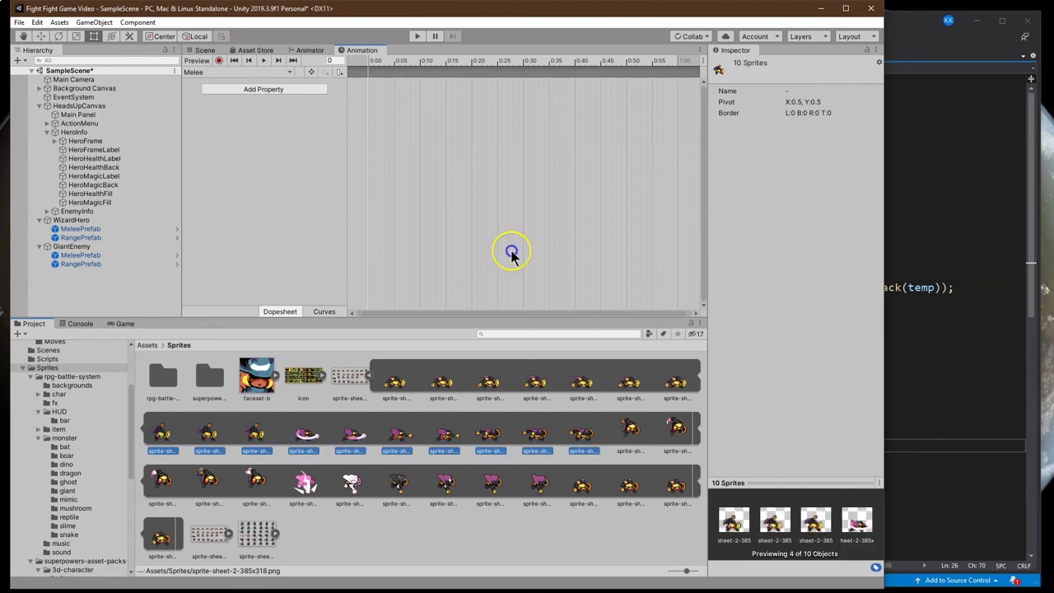
{"action": "left_click", "coordinate": [365, 96]}
{"action": "left_click", "coordinate": [162, 433]}
{"action": "left_click", "coordinate": [580, 445], "text": "shift"}
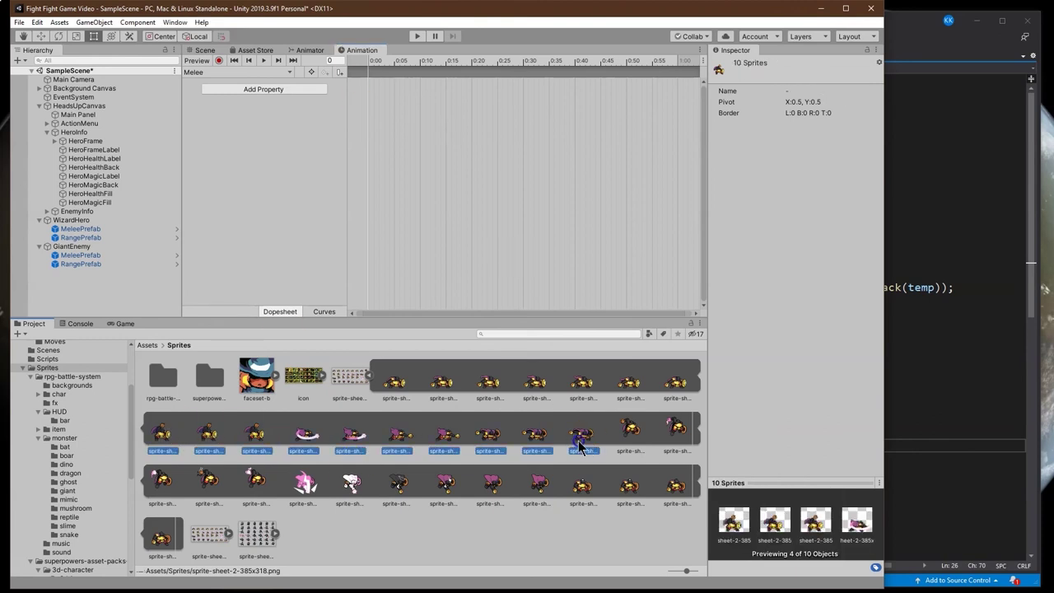
{"action": "left_click_drag", "start_coordinate": [586, 444], "coordinate": [546, 274]}
{"action": "left_click_drag", "start_coordinate": [384, 83], "coordinate": [390, 84]}
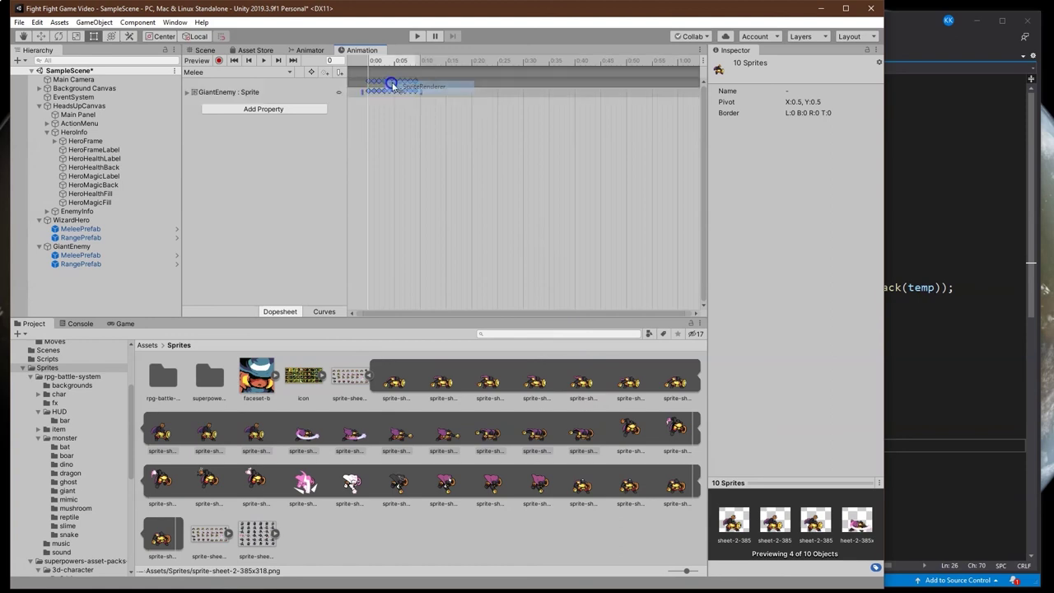
Step: Stretch the Melee keyframes to about 1:00 and preview the giant's melee animation in the Game view
{"action": "left_click", "coordinate": [124, 323]}
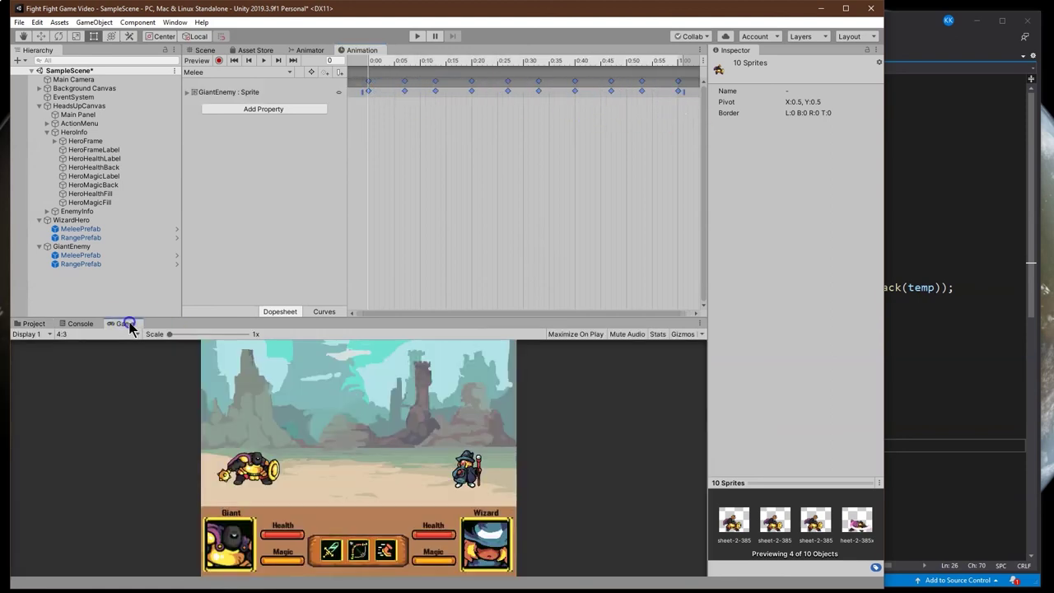
{"action": "left_click", "coordinate": [264, 61]}
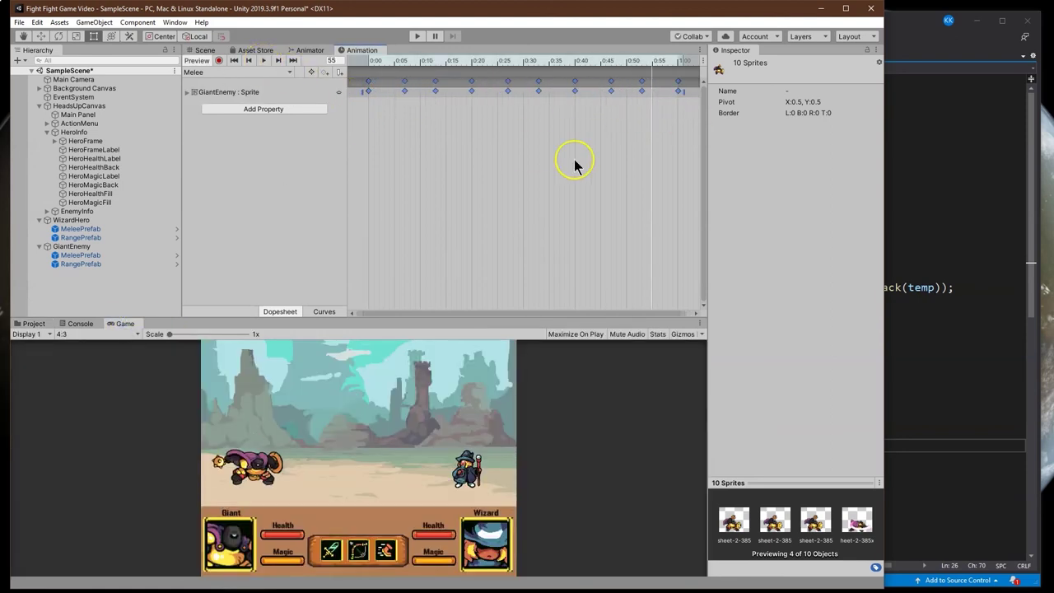
Step: Create a new GiantEnemy animation clip named Range
{"action": "left_click", "coordinate": [208, 73]}
{"action": "left_click", "coordinate": [231, 112]}
{"action": "type", "text": "Range"}
{"action": "key", "text": "Return"}
Step: Add the eleven giant sprites starting at sprite-sheet-2-385x318_17 to the Range clip as SpriteRenderer keyframes, stretched to about 1:00
{"action": "left_click", "coordinate": [35, 325]}
{"action": "left_click", "coordinate": [632, 431]}
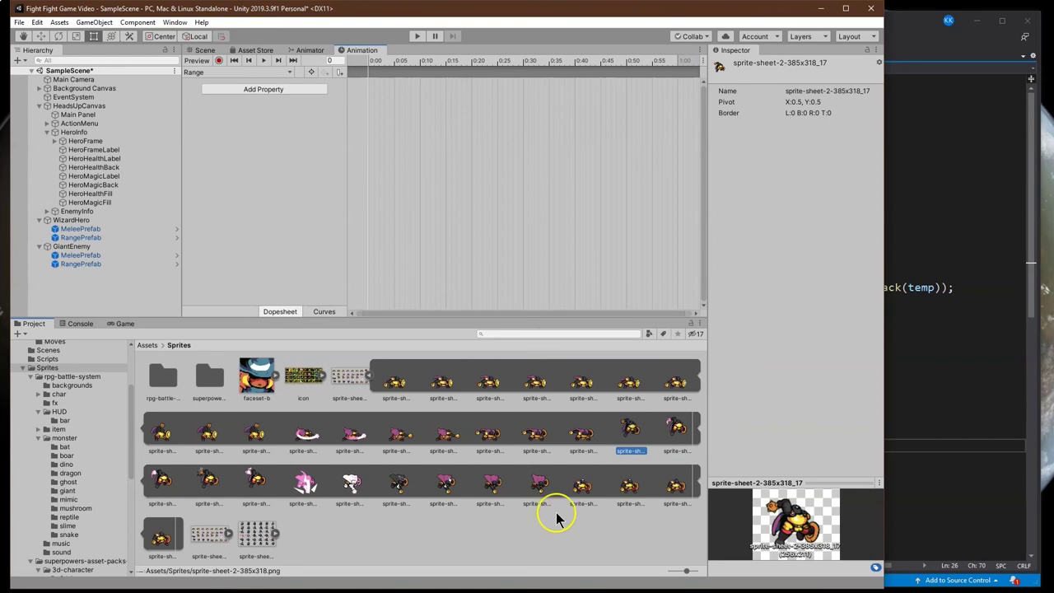
{"action": "left_click", "coordinate": [541, 486], "text": "shift"}
{"action": "left_click_drag", "start_coordinate": [631, 428], "coordinate": [369, 77]}
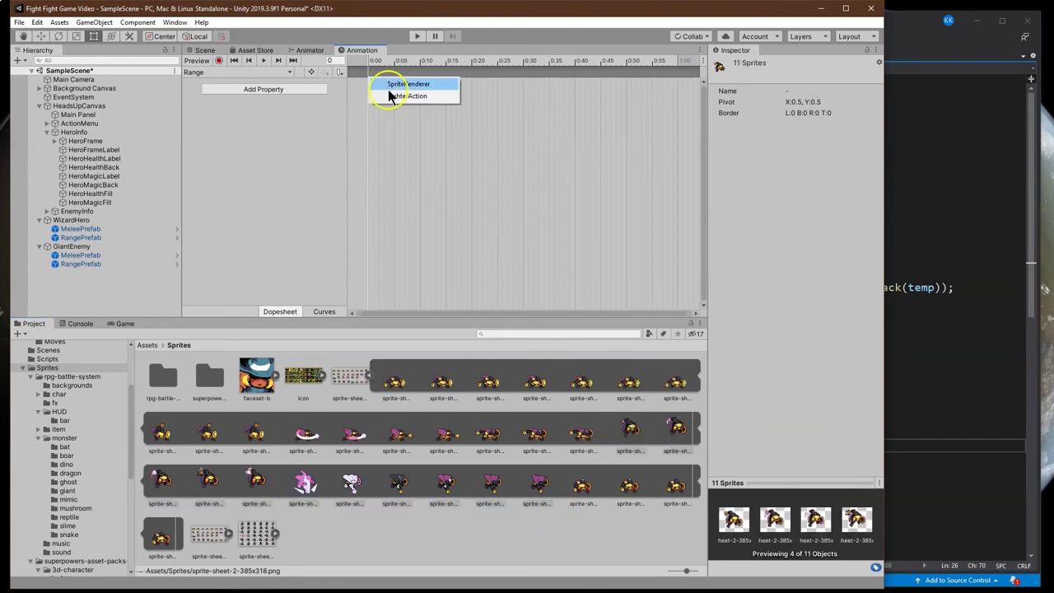
{"action": "left_click", "coordinate": [384, 85]}
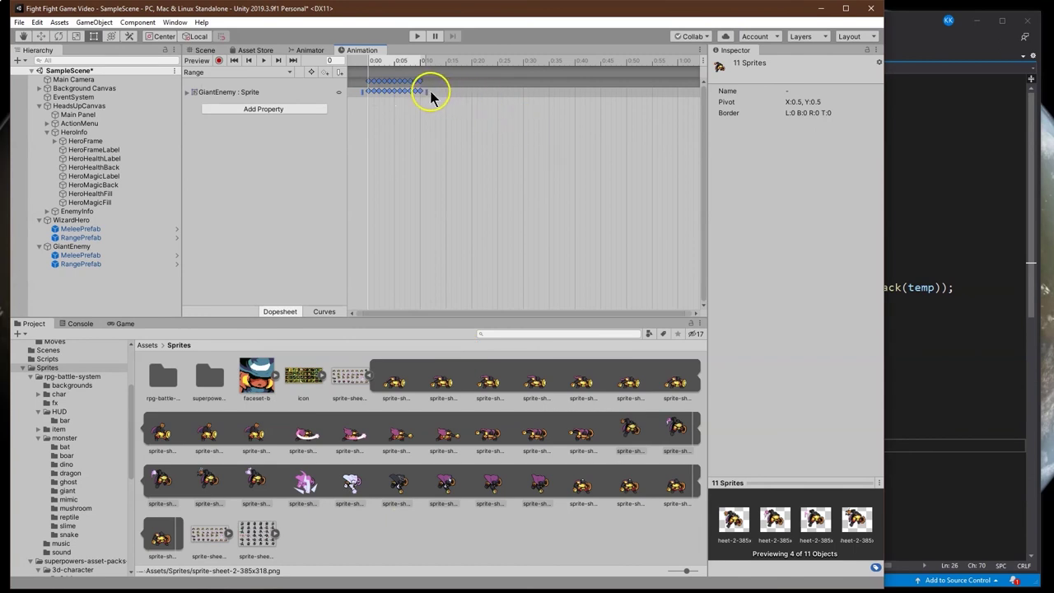
{"action": "left_click_drag", "start_coordinate": [429, 91], "coordinate": [691, 122]}
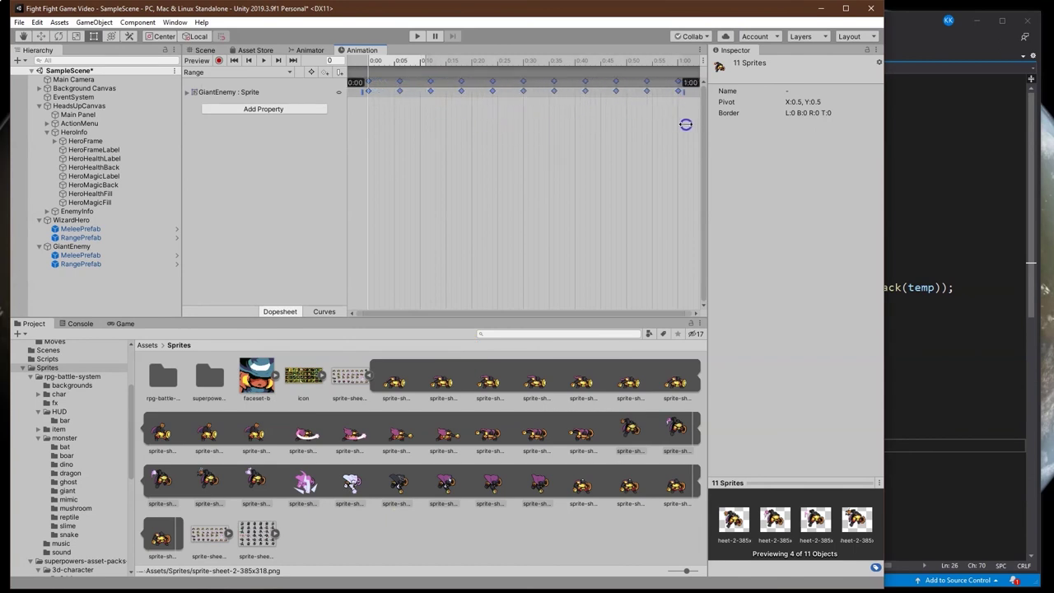
Step: Preview the giant's Range animation in the Game view, then stop playback
{"action": "left_click", "coordinate": [124, 323]}
{"action": "left_click", "coordinate": [264, 60]}
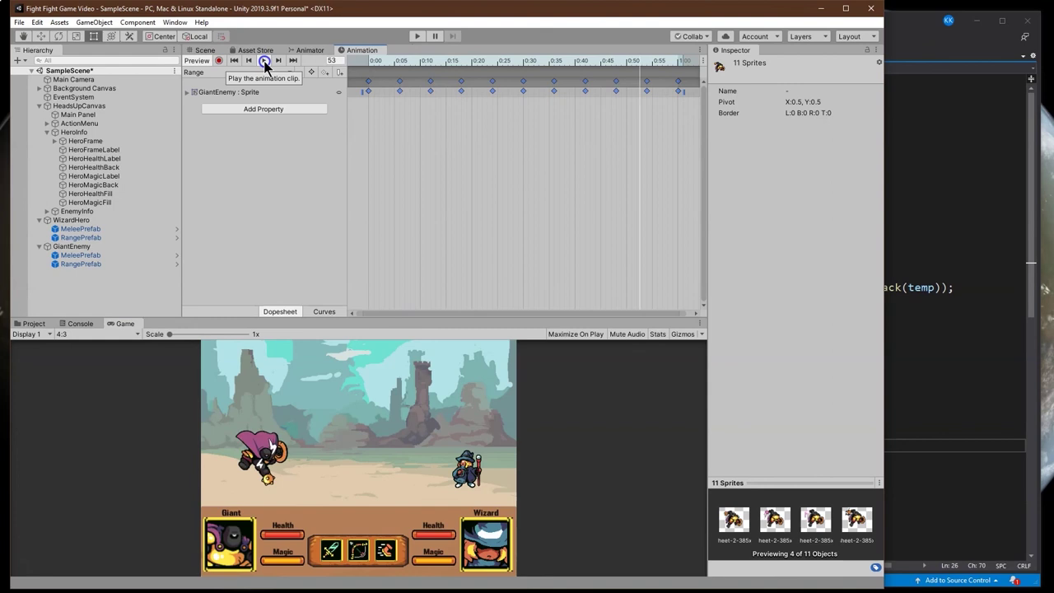
{"action": "left_click", "coordinate": [264, 60]}
{"action": "left_click", "coordinate": [41, 334]}
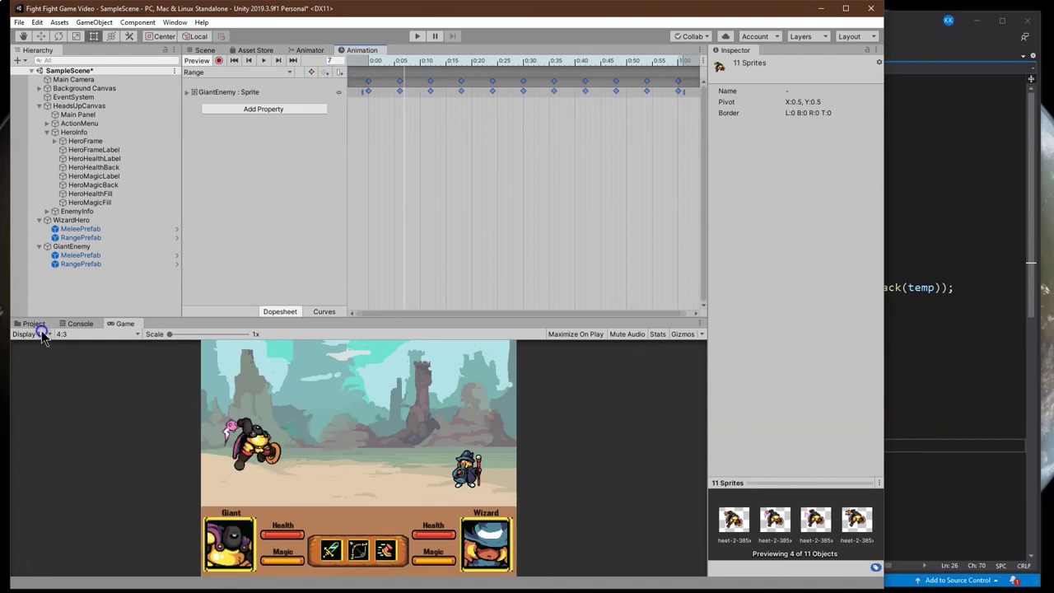
Step: Create a new GiantEnemy animation clip named Damage and bring back the project's sprites
{"action": "left_click", "coordinate": [34, 324]}
{"action": "left_click", "coordinate": [235, 73]}
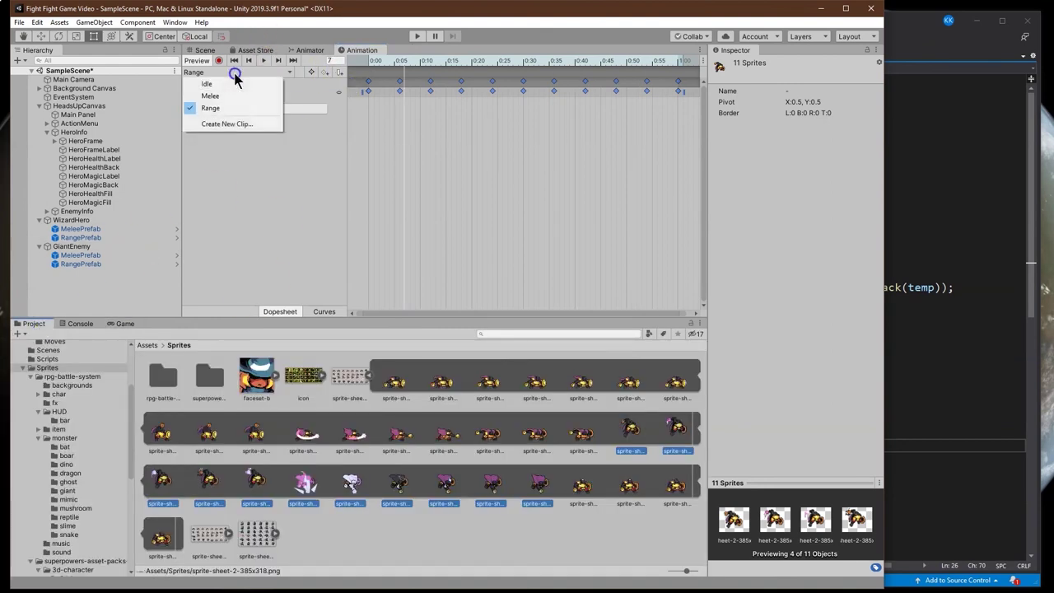
{"action": "left_click", "coordinate": [227, 123]}
{"action": "type", "text": "Damage"}
{"action": "key", "text": "Return"}
Step: Fill the Damage clip with the final giant sprites of sprite-sheet-2-385x318, stretched to about 0:29, and preview it in the Game view
{"action": "left_click_drag", "start_coordinate": [604, 551], "coordinate": [378, 90]}
{"action": "left_click_drag", "start_coordinate": [388, 141], "coordinate": [524, 110]}
{"action": "left_click", "coordinate": [124, 322]}
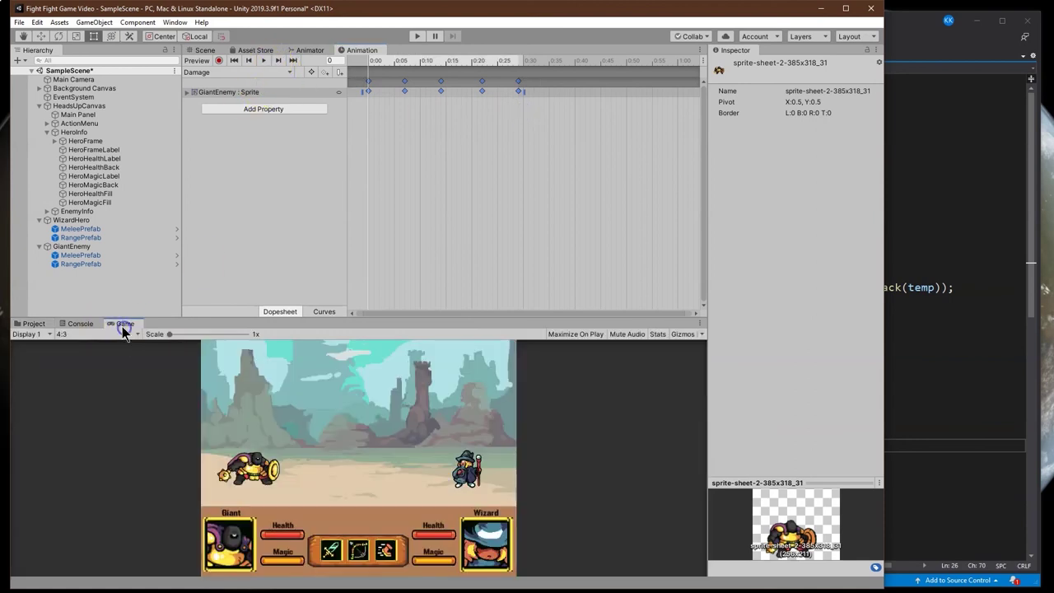
{"action": "left_click", "coordinate": [264, 61]}
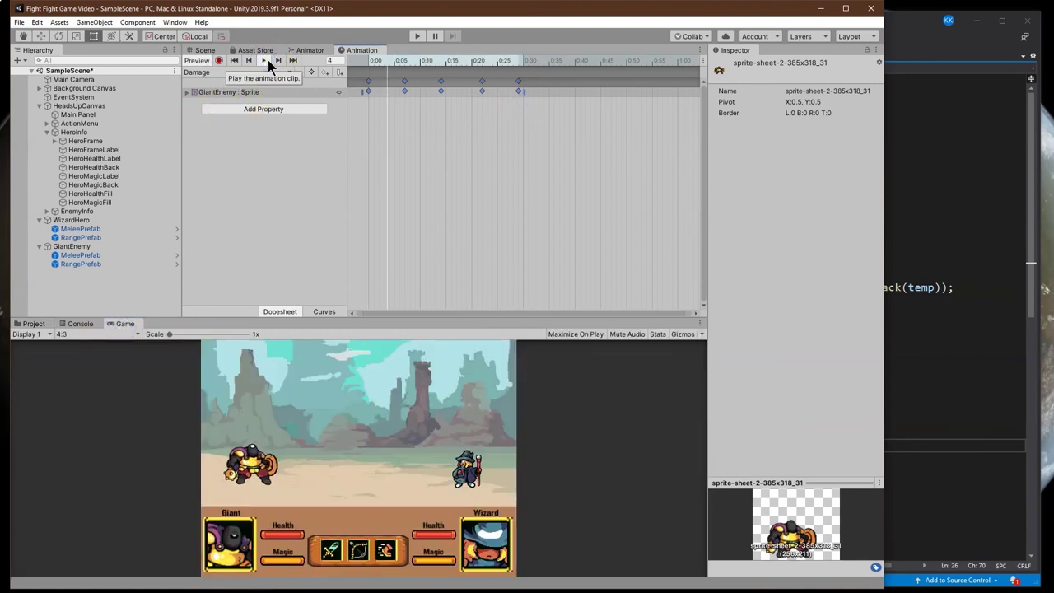
{"action": "left_click", "coordinate": [268, 59]}
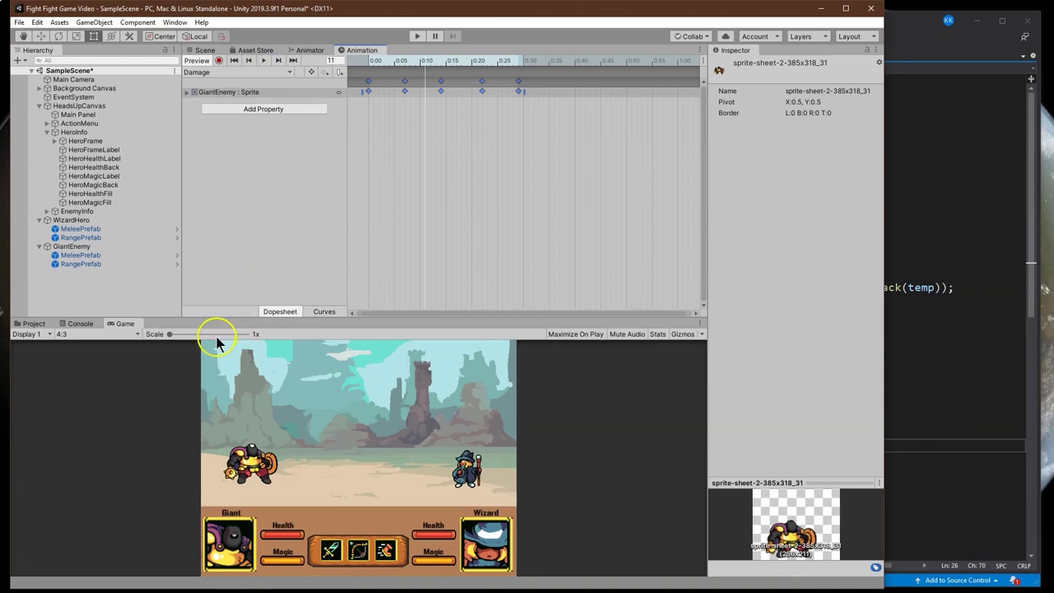
Step: Dock the Game view beside the Animation view again and open the giant's Animator state graph
{"action": "left_click_drag", "start_coordinate": [125, 324], "coordinate": [365, 69]}
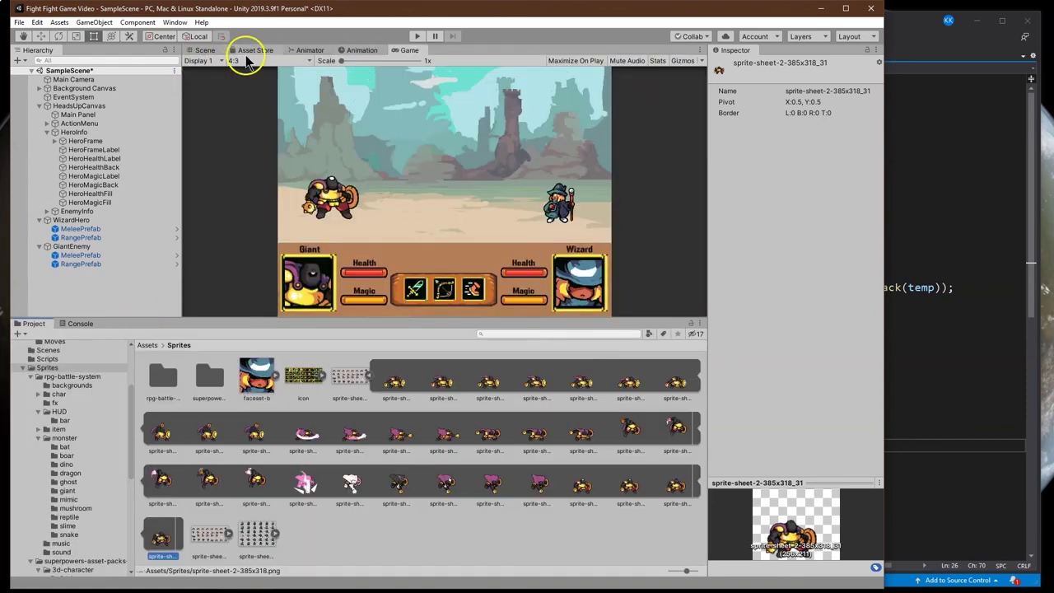
{"action": "left_click", "coordinate": [359, 50]}
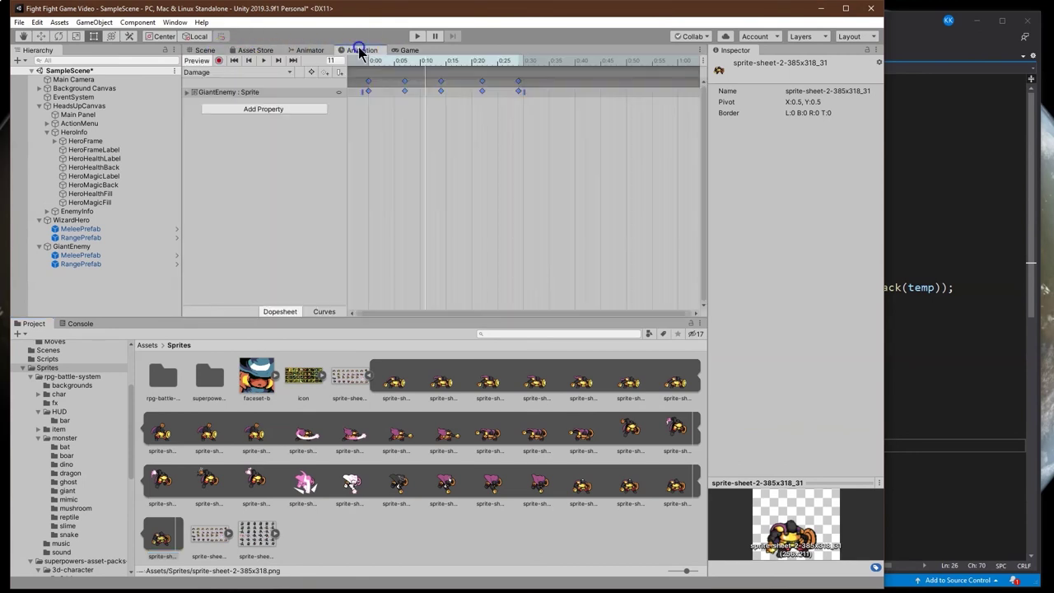
{"action": "left_click", "coordinate": [312, 49]}
{"action": "scroll", "coordinate": [536, 147], "scroll_direction": "down", "scroll_amount": 3}
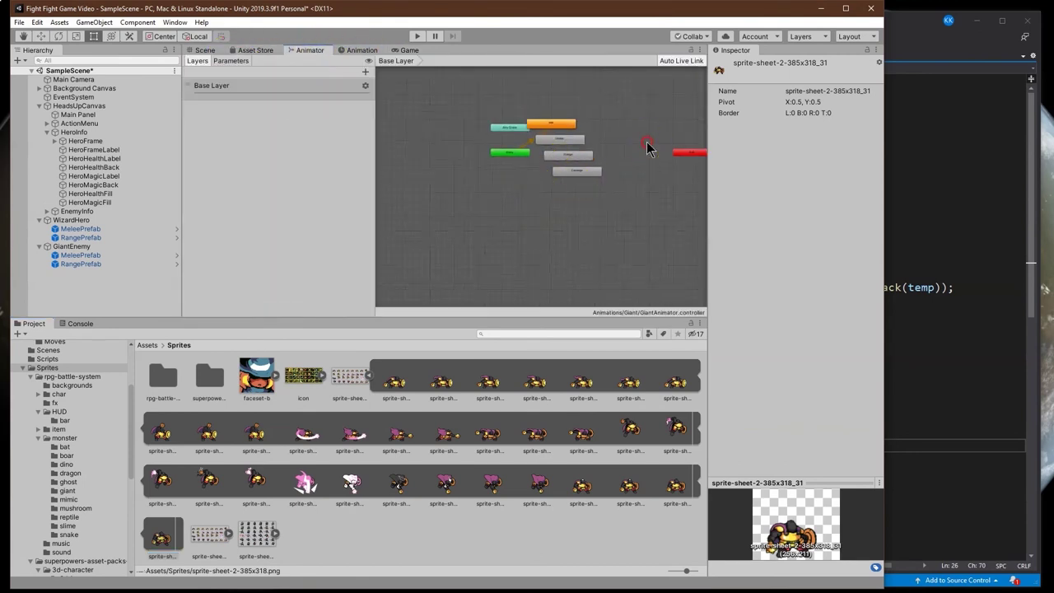
{"action": "right_click", "coordinate": [612, 190]}
{"action": "left_click", "coordinate": [199, 22]}
{"action": "left_click", "coordinate": [174, 22]}
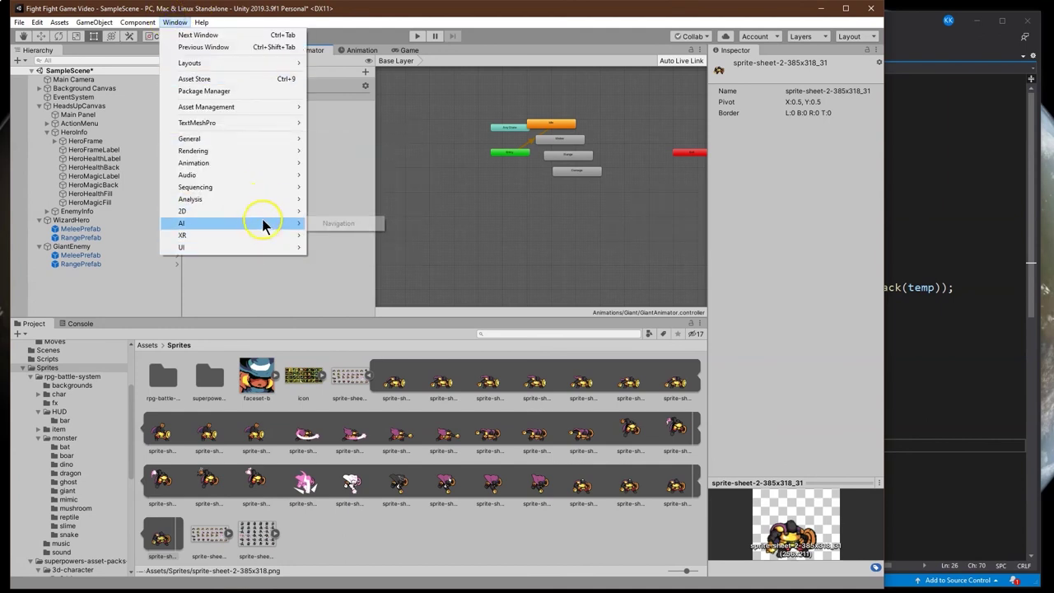
{"action": "mouse_move", "coordinate": [291, 163]}
{"action": "left_click", "coordinate": [595, 266]}
Step: Rearrange the giant's animator states with Idle in the middle, Melee above, Range below and Damage to its right
{"action": "scroll", "coordinate": [642, 247], "scroll_direction": "up", "scroll_amount": 2}
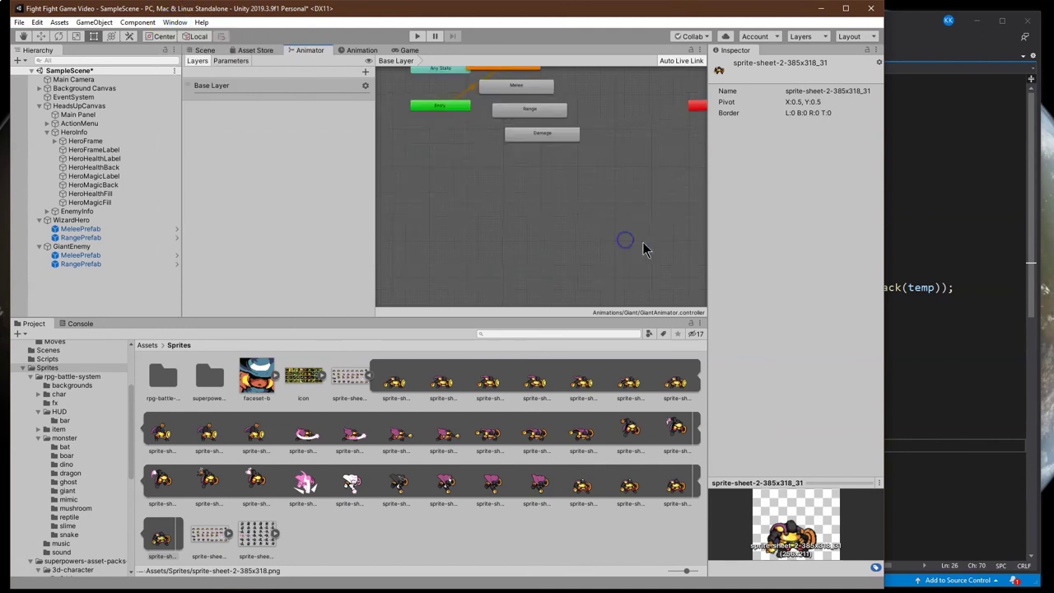
{"action": "right_click", "coordinate": [474, 171]}
{"action": "left_click", "coordinate": [452, 116]}
{"action": "scroll", "coordinate": [444, 119], "scroll_direction": "up", "scroll_amount": 3}
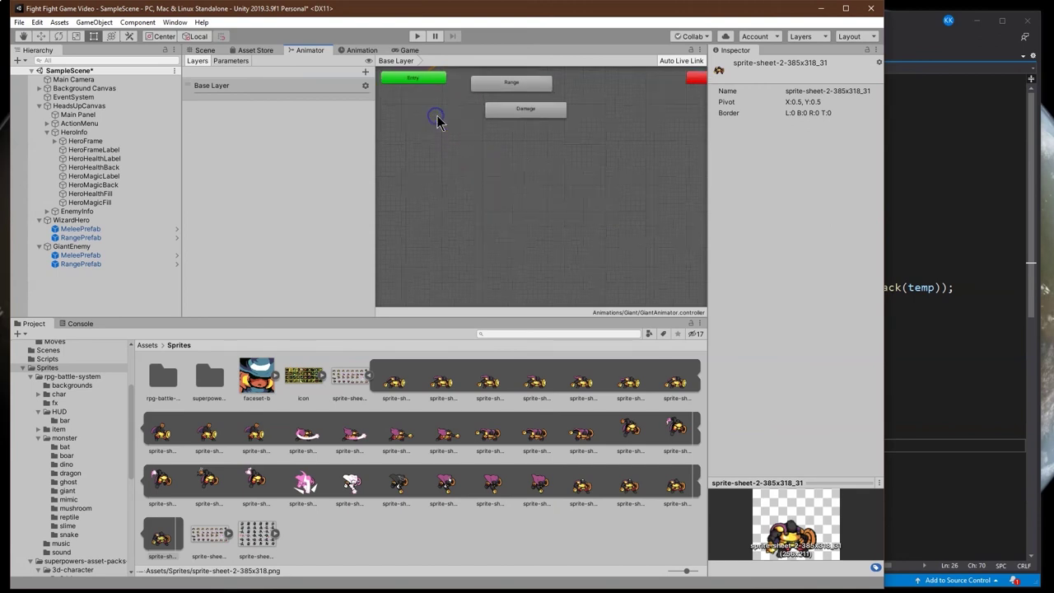
{"action": "scroll", "coordinate": [518, 103], "scroll_direction": "down", "scroll_amount": 5}
{"action": "scroll", "coordinate": [534, 82], "scroll_direction": "up", "scroll_amount": 5}
{"action": "scroll", "coordinate": [503, 86], "scroll_direction": "down", "scroll_amount": 1}
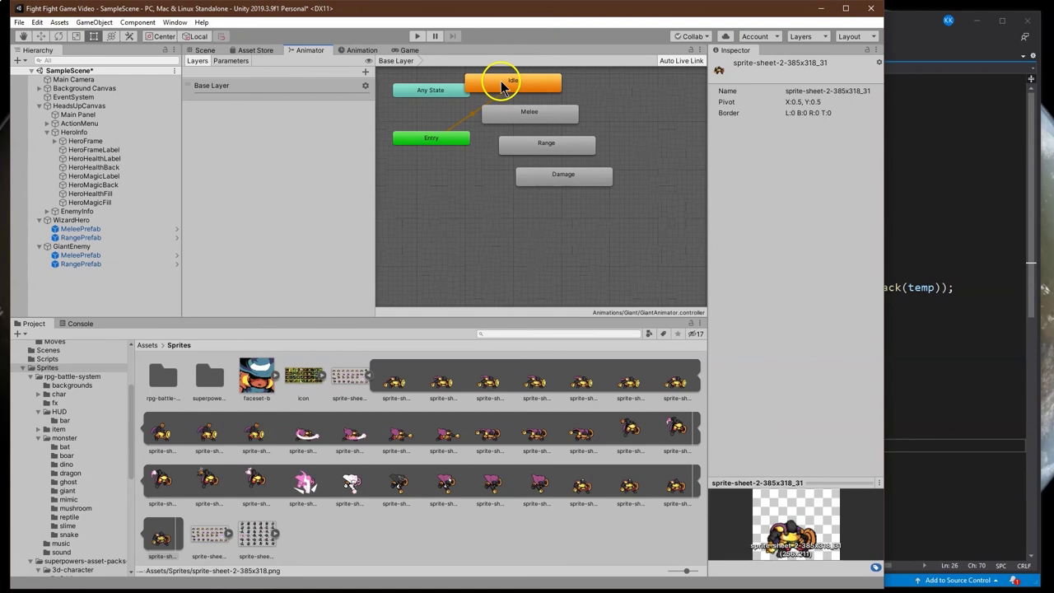
{"action": "left_click", "coordinate": [500, 86]}
{"action": "left_click_drag", "start_coordinate": [501, 85], "coordinate": [653, 163]}
{"action": "left_click", "coordinate": [545, 156]}
{"action": "left_click_drag", "start_coordinate": [531, 110], "coordinate": [559, 85]}
{"action": "left_click", "coordinate": [619, 105]}
{"action": "scroll", "coordinate": [626, 115], "scroll_direction": "down", "scroll_amount": 2}
{"action": "scroll", "coordinate": [609, 100], "scroll_direction": "up", "scroll_amount": 2}
{"action": "scroll", "coordinate": [632, 97], "scroll_direction": "down", "scroll_amount": 3}
{"action": "scroll", "coordinate": [673, 104], "scroll_direction": "down", "scroll_amount": 3}
{"action": "scroll", "coordinate": [675, 106], "scroll_direction": "up", "scroll_amount": 4}
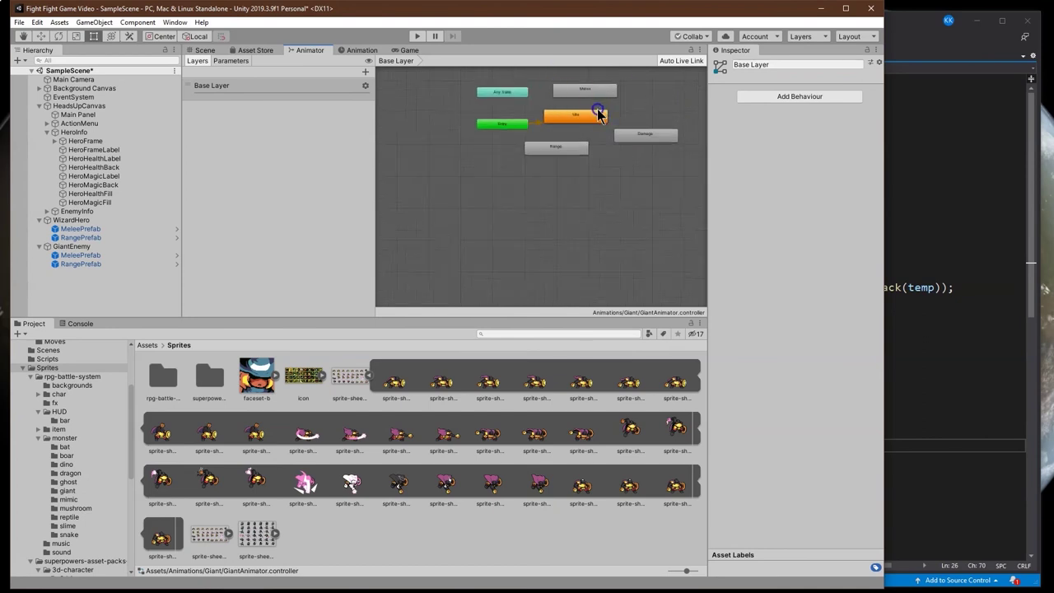
{"action": "left_click", "coordinate": [599, 115]}
{"action": "right_click", "coordinate": [598, 115]}
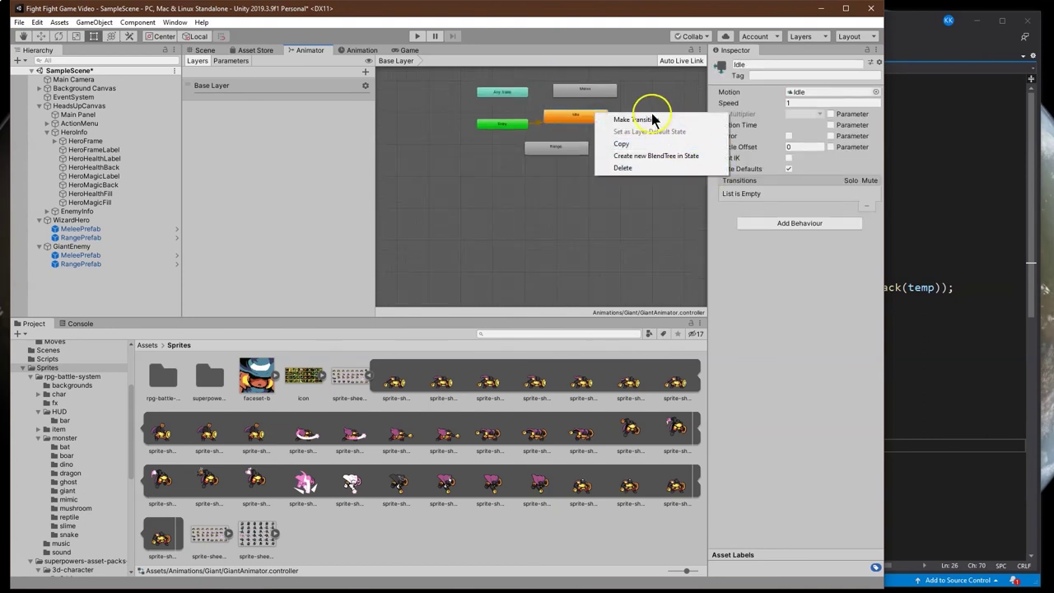
{"action": "left_click", "coordinate": [635, 111]}
{"action": "scroll", "coordinate": [632, 116], "scroll_direction": "up", "scroll_amount": 3}
{"action": "right_click", "coordinate": [631, 116]}
{"action": "left_click", "coordinate": [622, 123]}
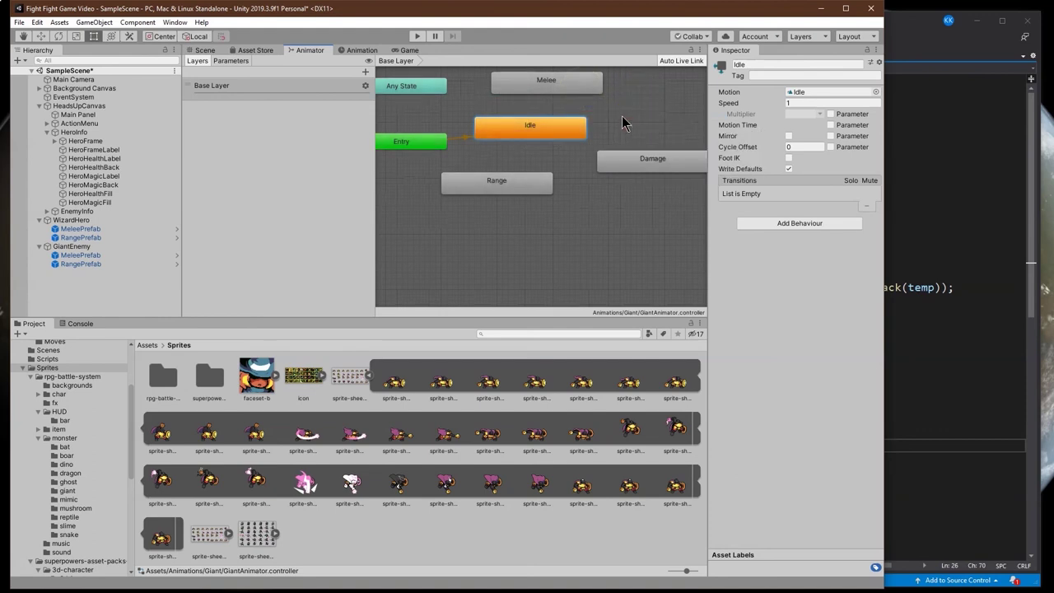
Step: Create transitions from the giant's Melee, Damage and Range states to Idle
{"action": "right_click", "coordinate": [539, 88]}
{"action": "left_click", "coordinate": [556, 89]}
{"action": "left_click", "coordinate": [565, 123]}
{"action": "left_click", "coordinate": [635, 159]}
{"action": "right_click", "coordinate": [635, 159]}
{"action": "left_click", "coordinate": [664, 169]}
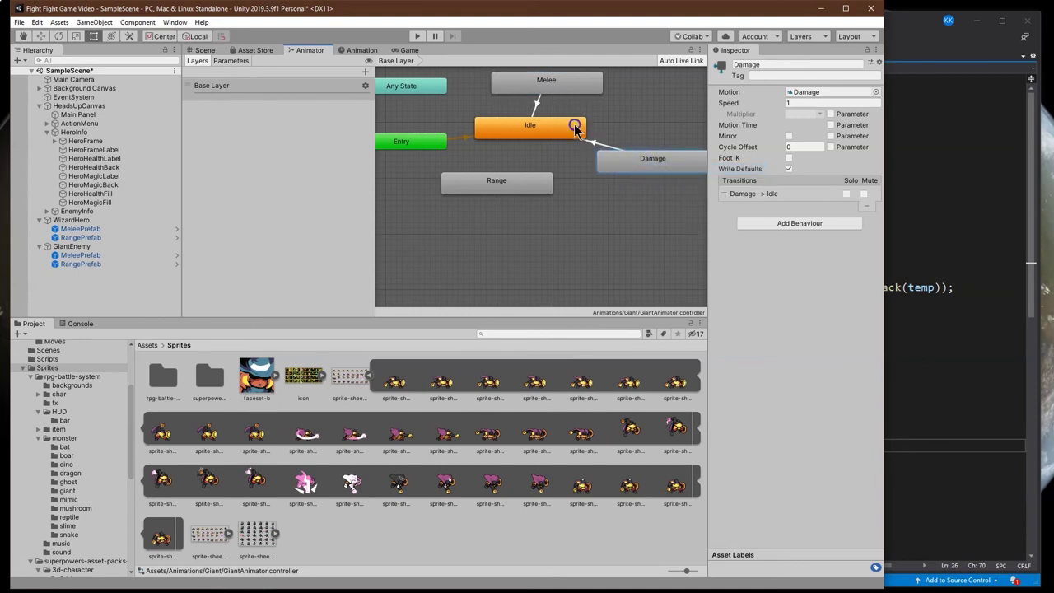
{"action": "right_click", "coordinate": [516, 182]}
{"action": "left_click", "coordinate": [537, 178]}
{"action": "left_click", "coordinate": [534, 125]}
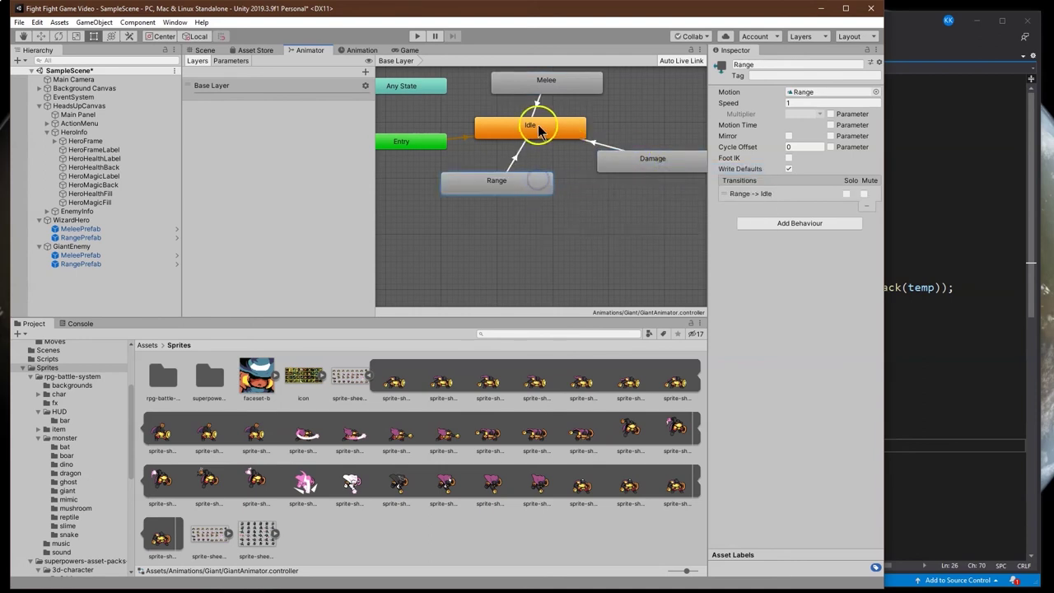
{"action": "left_click", "coordinate": [440, 229]}
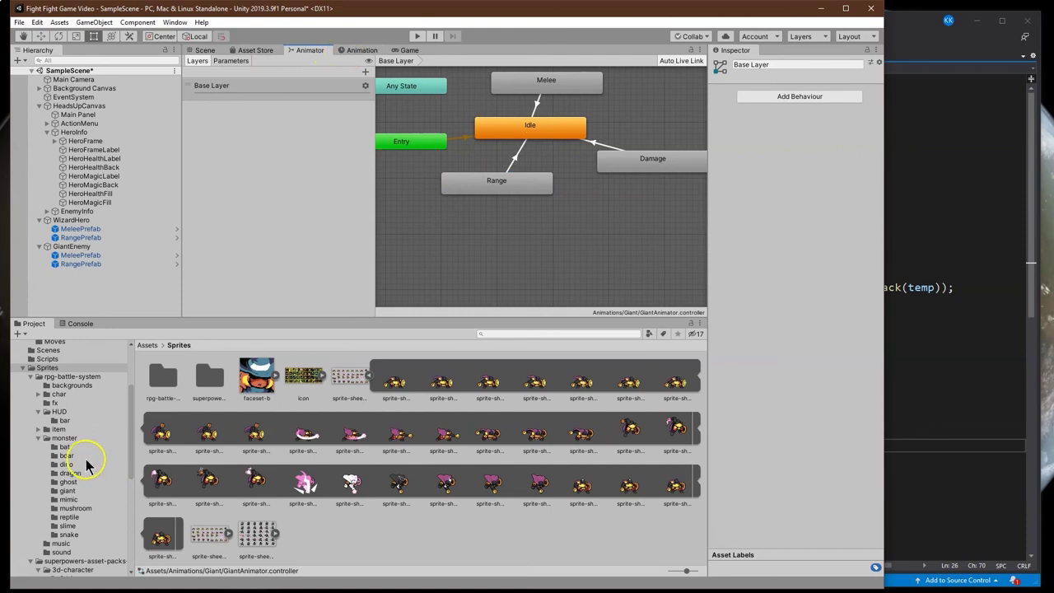
Step: Turn off Loop Time for the giant's Range and Damage clips in the Animations/Giant folder
{"action": "scroll", "coordinate": [62, 352], "scroll_direction": "up", "scroll_amount": 3}
{"action": "left_click", "coordinate": [55, 396]}
{"action": "left_click", "coordinate": [163, 396]}
{"action": "double_click", "coordinate": [163, 396]}
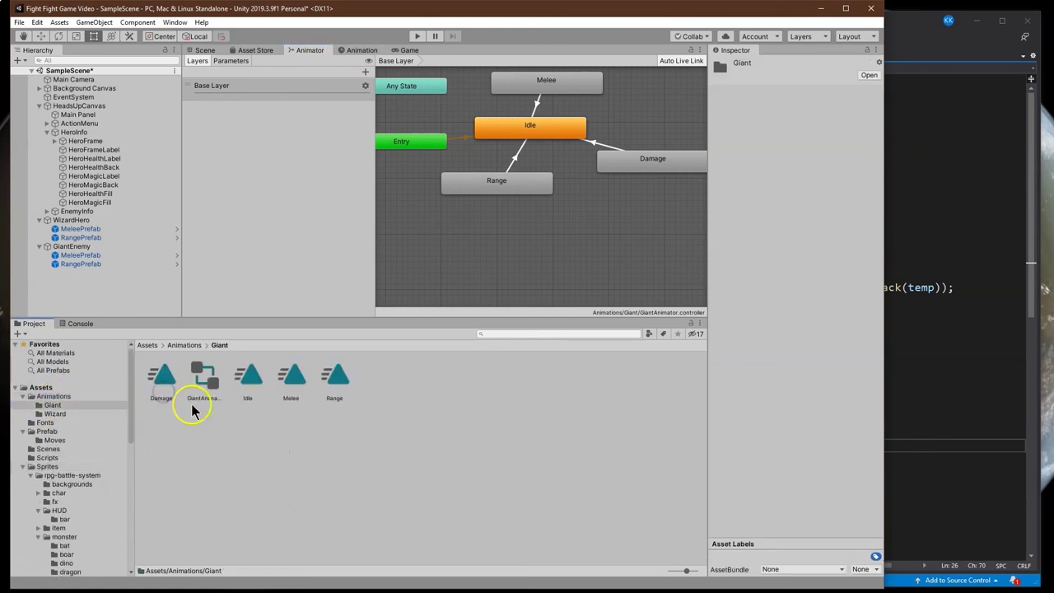
{"action": "left_click", "coordinate": [249, 379]}
{"action": "left_click", "coordinate": [291, 377]}
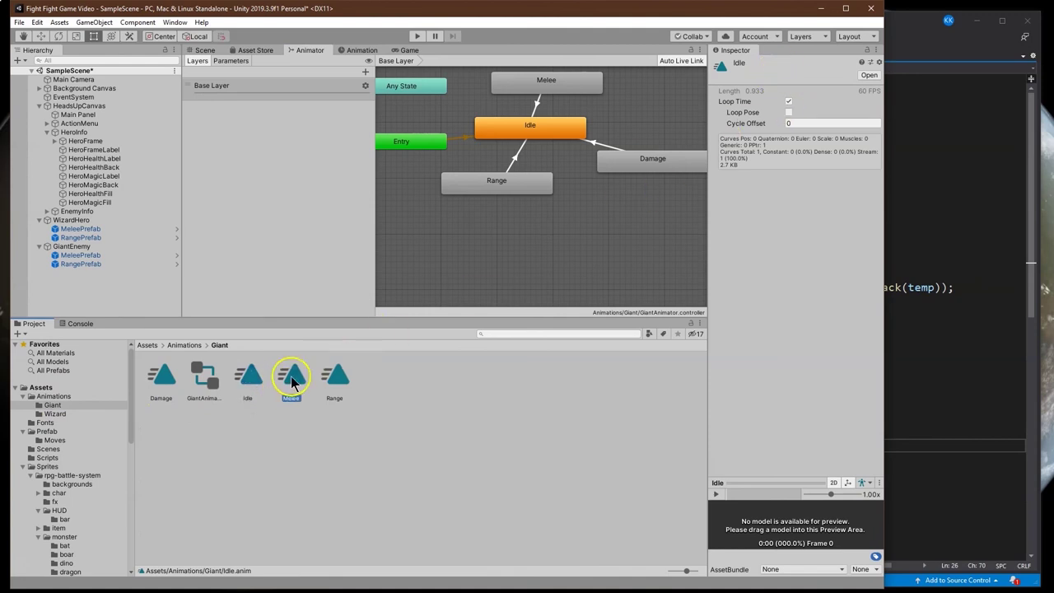
{"action": "left_click", "coordinate": [337, 380]}
{"action": "left_click", "coordinate": [788, 102]}
{"action": "left_click", "coordinate": [162, 377]}
{"action": "left_click", "coordinate": [788, 101]}
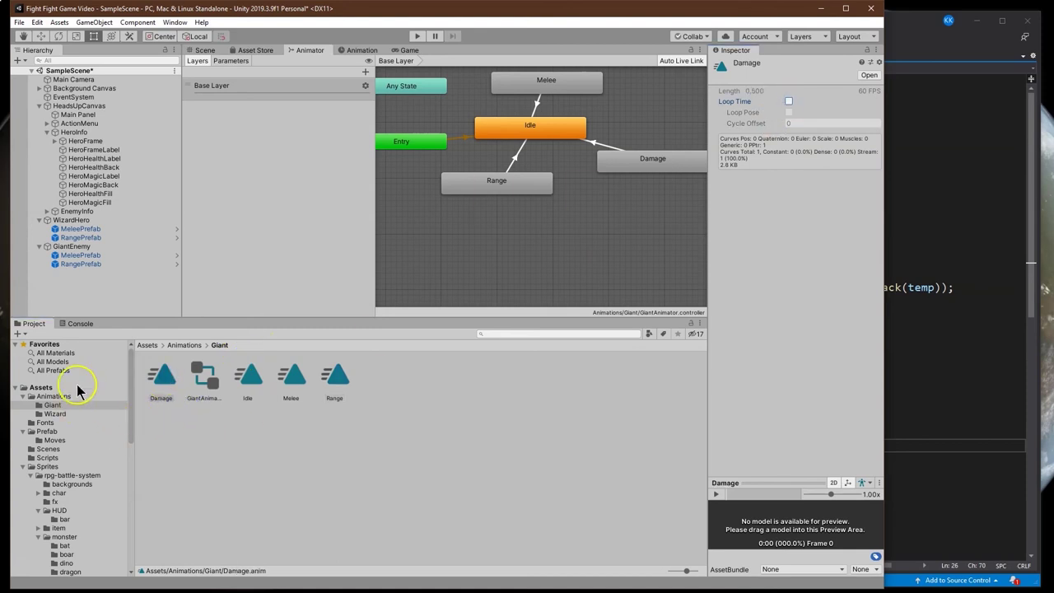
Step: Arrange the WizardHero's animator states with idle beside Entry, Range and Melee above it and Damage below it
{"action": "left_click", "coordinate": [82, 219]}
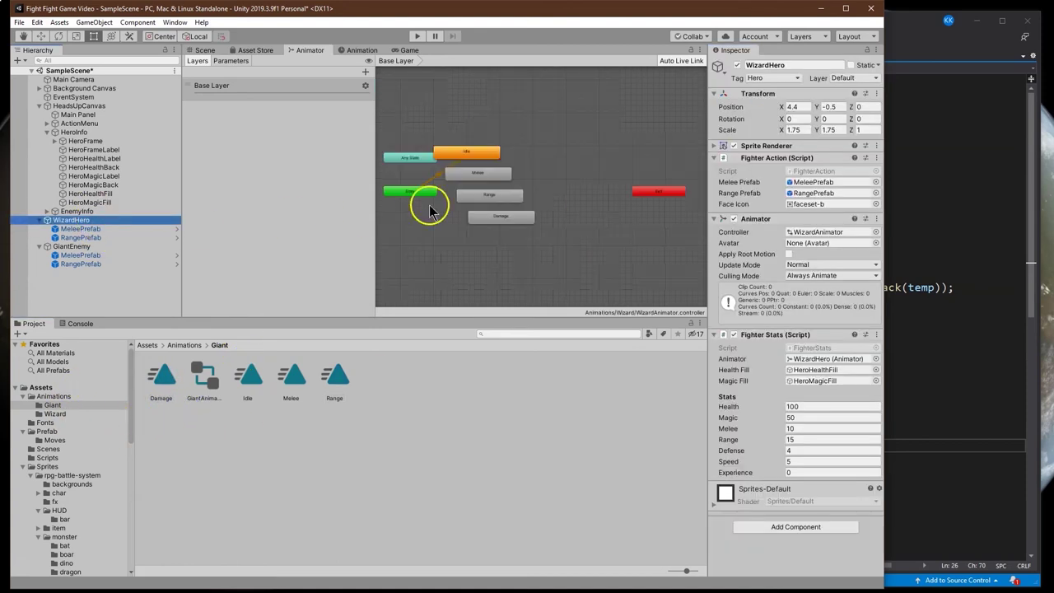
{"action": "scroll", "coordinate": [430, 211], "scroll_direction": "up", "scroll_amount": 3}
{"action": "left_click_drag", "start_coordinate": [522, 141], "coordinate": [584, 99]}
{"action": "left_click_drag", "start_coordinate": [515, 99], "coordinate": [536, 155]}
{"action": "left_click_drag", "start_coordinate": [546, 196], "coordinate": [492, 109]}
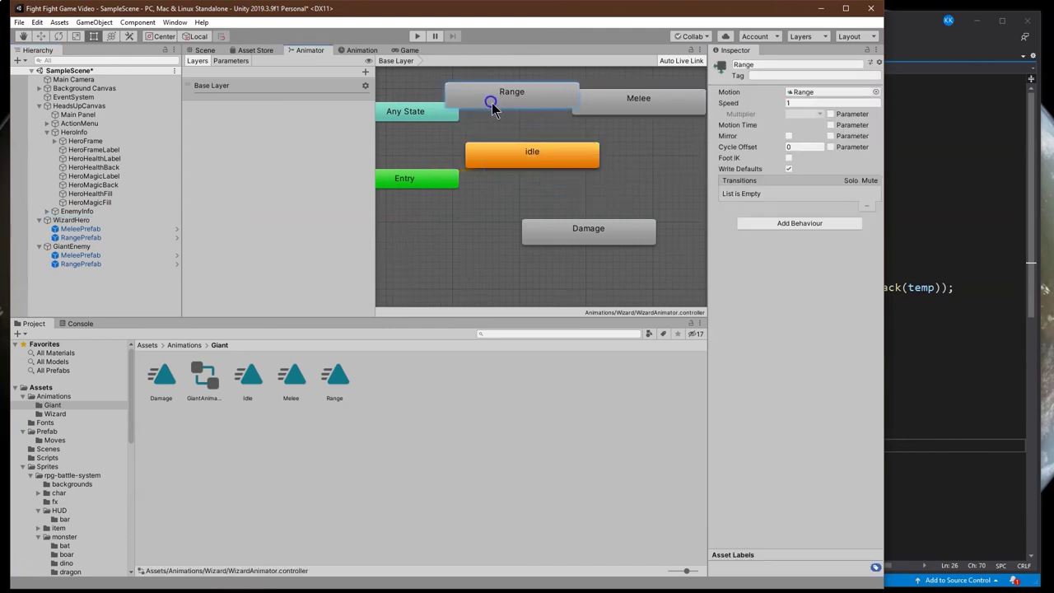
{"action": "left_click_drag", "start_coordinate": [564, 234], "coordinate": [541, 256]}
{"action": "left_click_drag", "start_coordinate": [546, 159], "coordinate": [585, 187]}
{"action": "left_click_drag", "start_coordinate": [630, 107], "coordinate": [650, 121]}
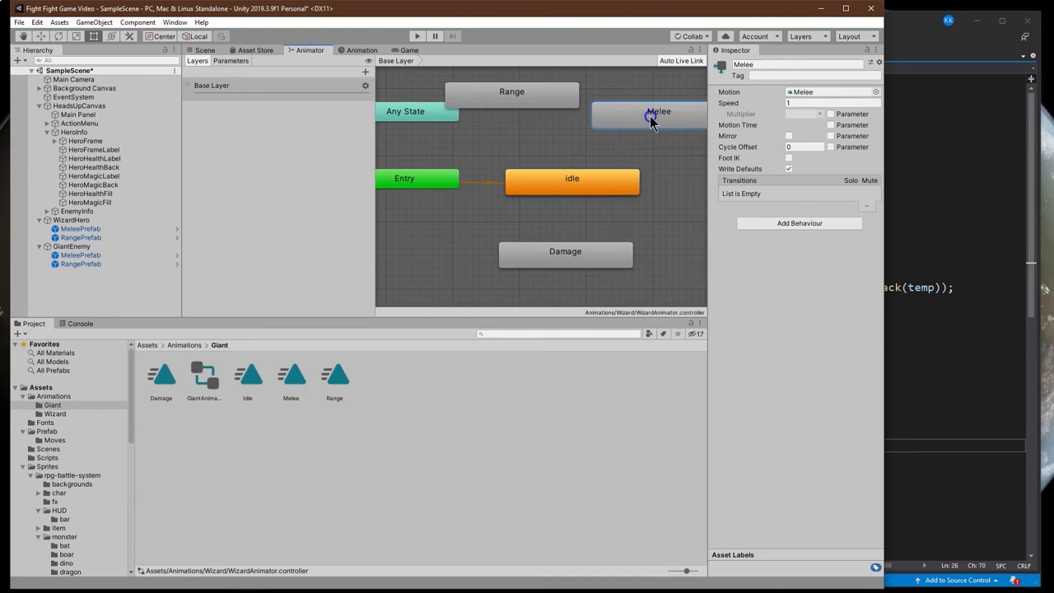
{"action": "scroll", "coordinate": [613, 138], "scroll_direction": "down", "scroll_amount": 3}
{"action": "left_click_drag", "start_coordinate": [541, 107], "coordinate": [563, 101]}
Step: Create transitions from the wizard's Range, Melee and Damage states to idle
{"action": "right_click", "coordinate": [563, 103]}
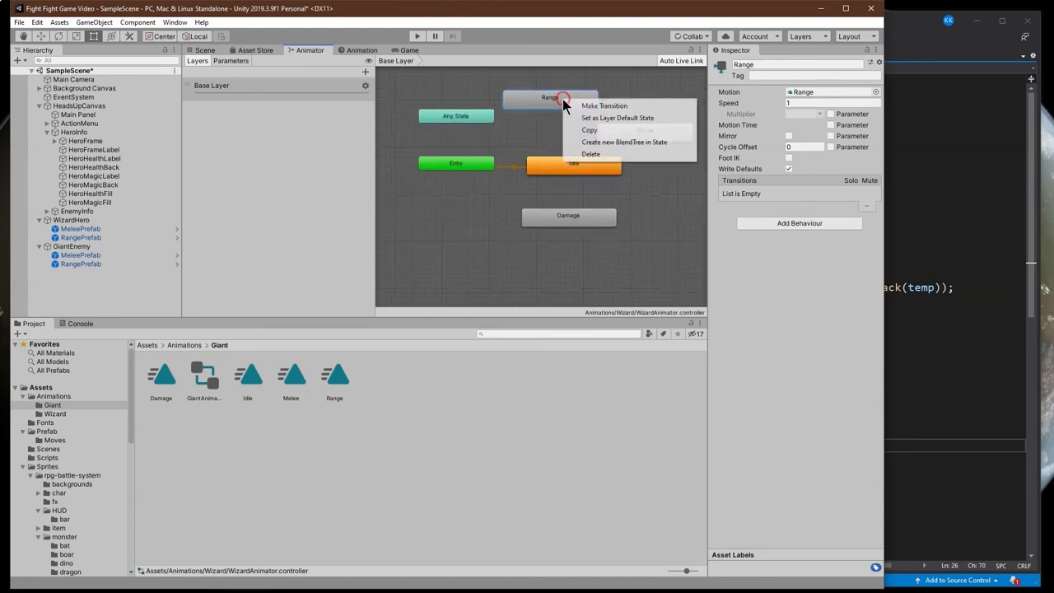
{"action": "left_click", "coordinate": [572, 105]}
{"action": "left_click", "coordinate": [566, 165]}
{"action": "left_click", "coordinate": [647, 141]}
{"action": "right_click", "coordinate": [646, 141]}
{"action": "left_click", "coordinate": [659, 148]}
{"action": "left_click", "coordinate": [622, 166]}
{"action": "right_click", "coordinate": [599, 231]}
{"action": "left_click", "coordinate": [616, 234]}
{"action": "left_click", "coordinate": [574, 166]}
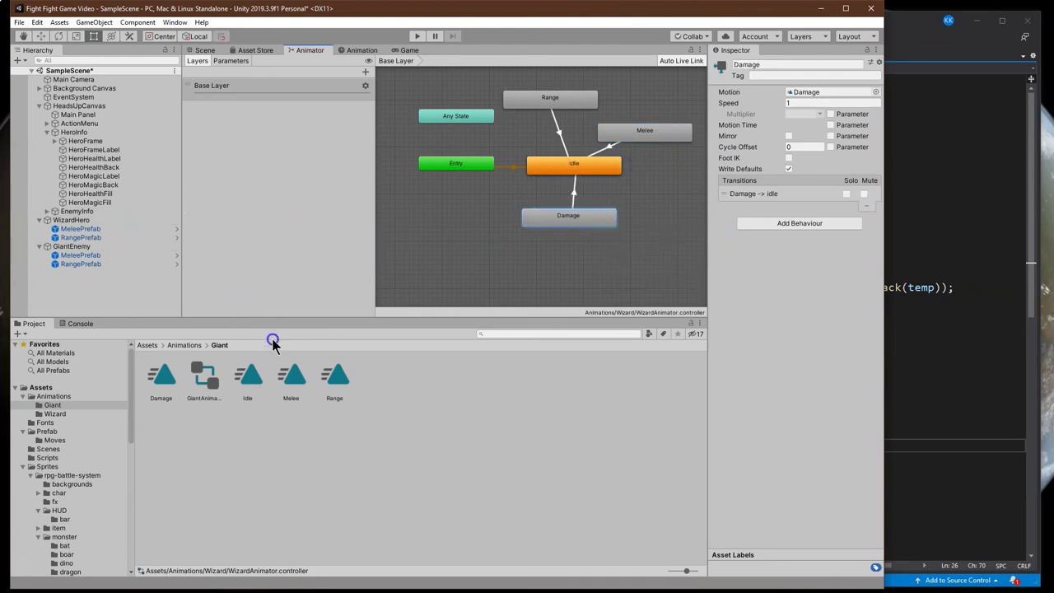
Step: Turn off Loop Time for the wizard's Melee, Range and Damage clips in the Animations/Wizard folder
{"action": "left_click", "coordinate": [189, 346]}
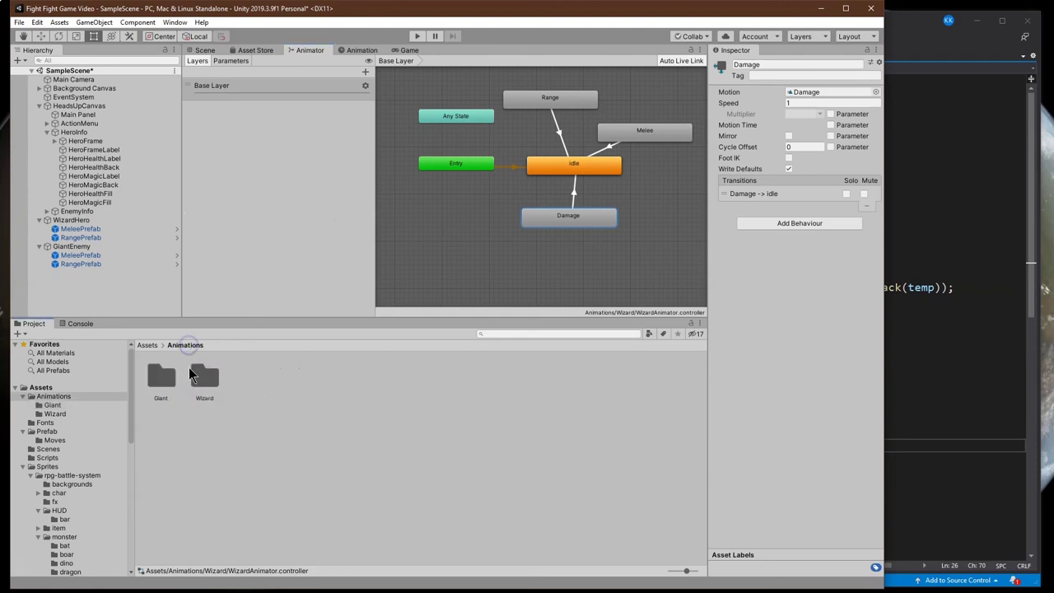
{"action": "double_click", "coordinate": [207, 378]}
{"action": "left_click", "coordinate": [209, 398]}
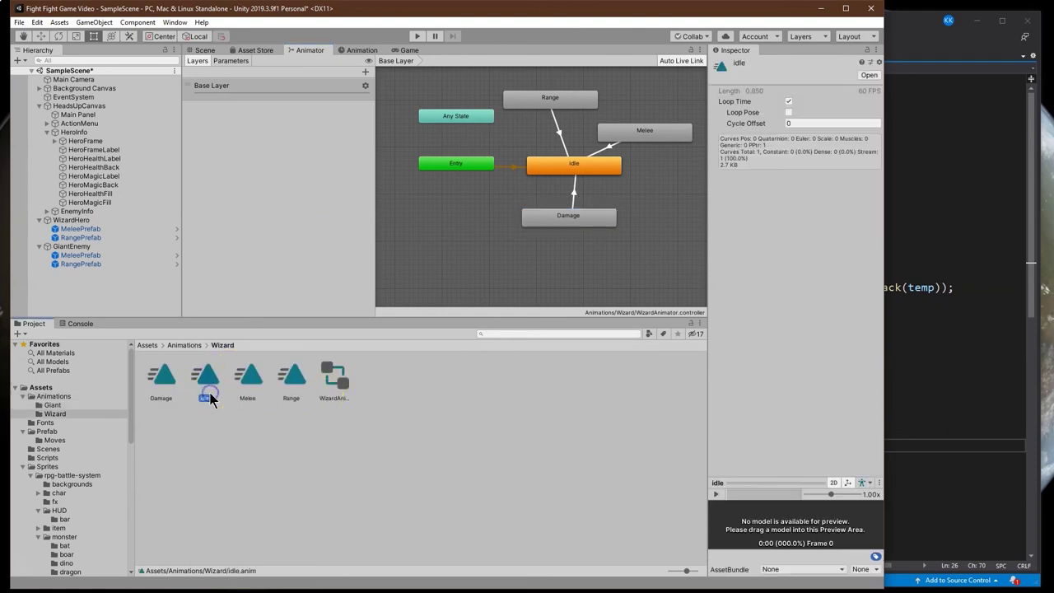
{"action": "left_click", "coordinate": [247, 396]}
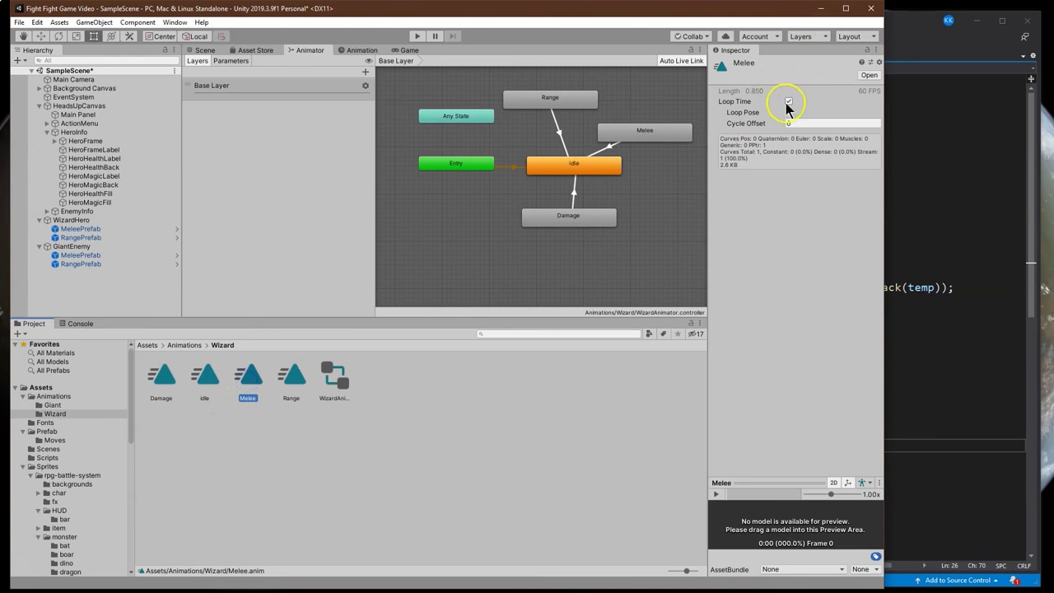
{"action": "left_click", "coordinate": [292, 383]}
{"action": "left_click", "coordinate": [788, 101]}
{"action": "left_click", "coordinate": [163, 393]}
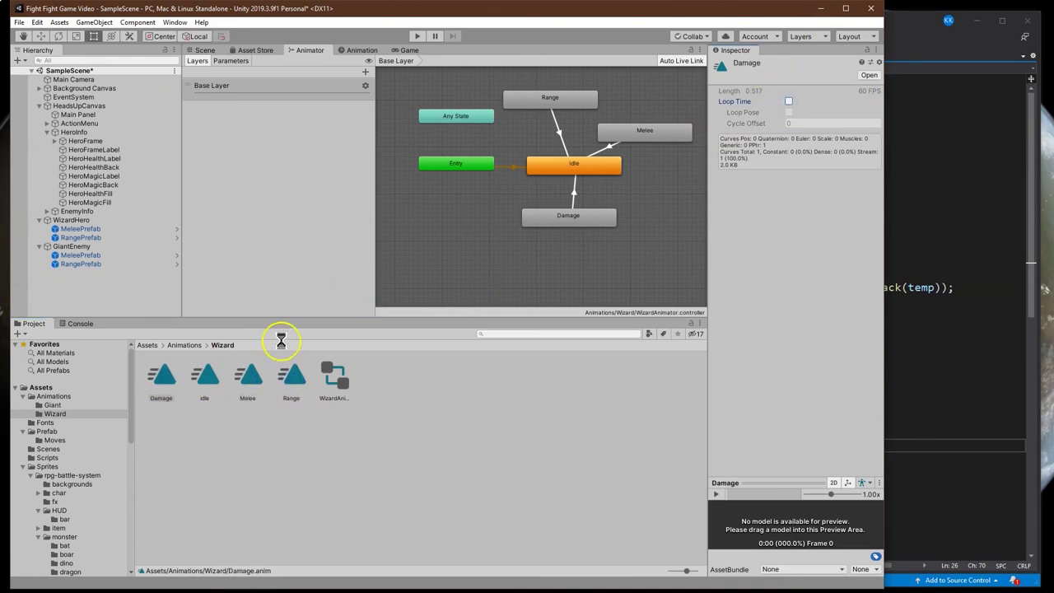
Step: Assign GiantEnemy's own MeleePrefab and RangePrefab to the Melee Prefab and Range Prefab slots of its Fighter Action script
{"action": "left_click", "coordinate": [71, 246]}
{"action": "left_click_drag", "start_coordinate": [91, 256], "coordinate": [823, 338]}
{"action": "left_click_drag", "start_coordinate": [88, 267], "coordinate": [370, 285]}
{"action": "left_click_drag", "start_coordinate": [814, 353], "coordinate": [815, 346]}
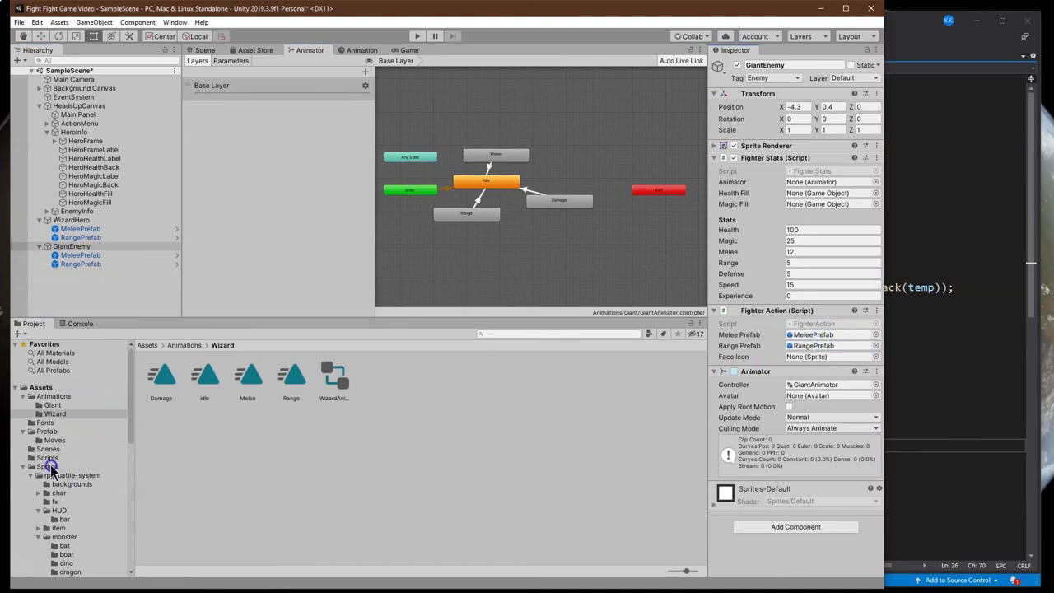
Step: Set GiantEnemy's Face Icon to the giantProfile2 sprite from the sprite sheet in the Sprites folder
{"action": "left_click", "coordinate": [47, 467]}
{"action": "left_click", "coordinate": [368, 377]}
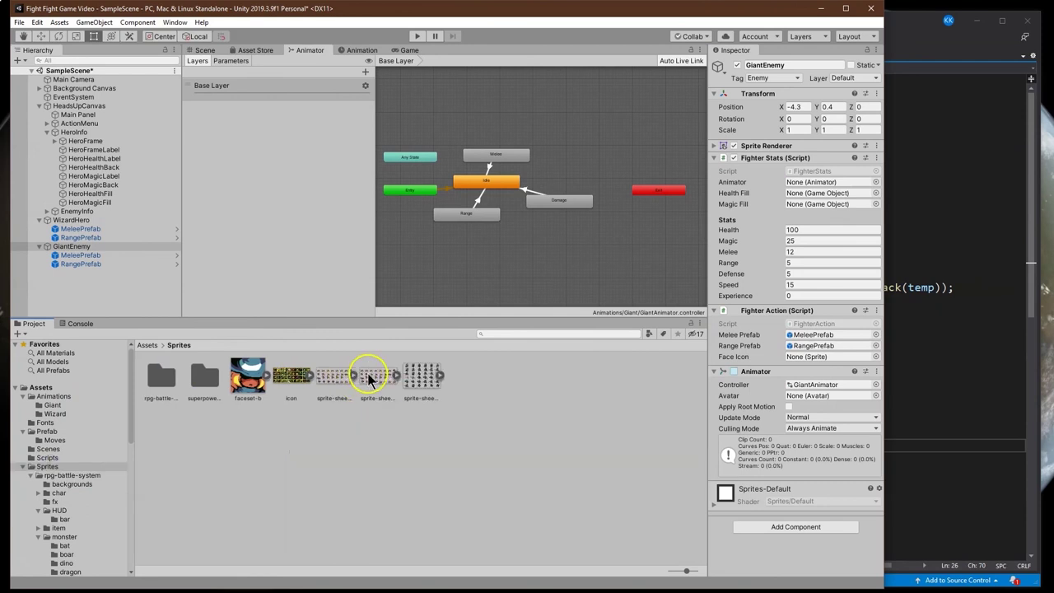
{"action": "left_click", "coordinate": [396, 375]}
{"action": "left_click_drag", "start_coordinate": [493, 381], "coordinate": [823, 361]}
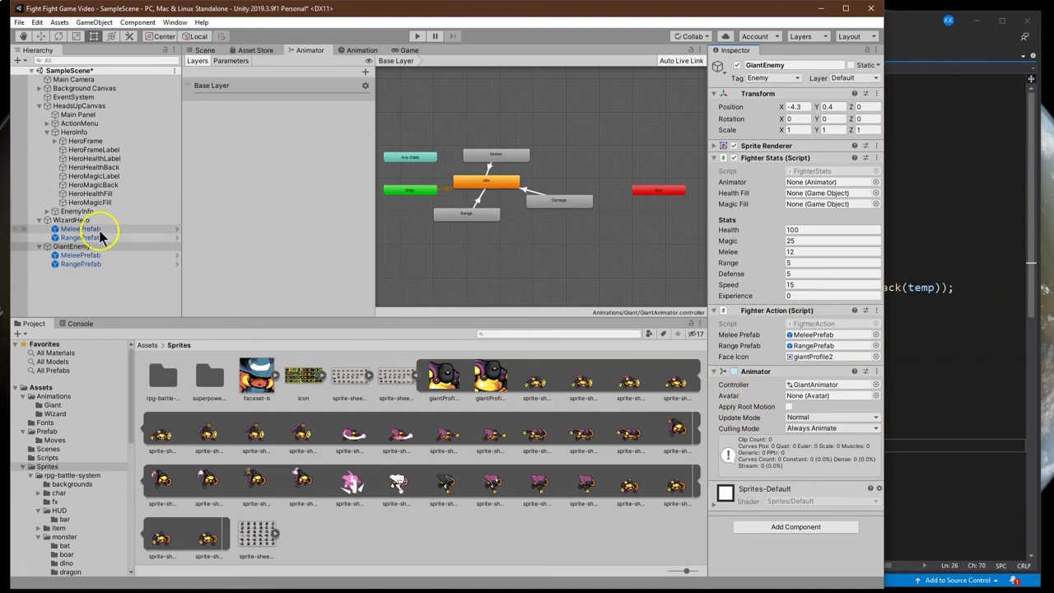
Step: Check WizardHero's components, run the game with the console shown, inspect the logged error and stop the game
{"action": "left_click", "coordinate": [74, 221]}
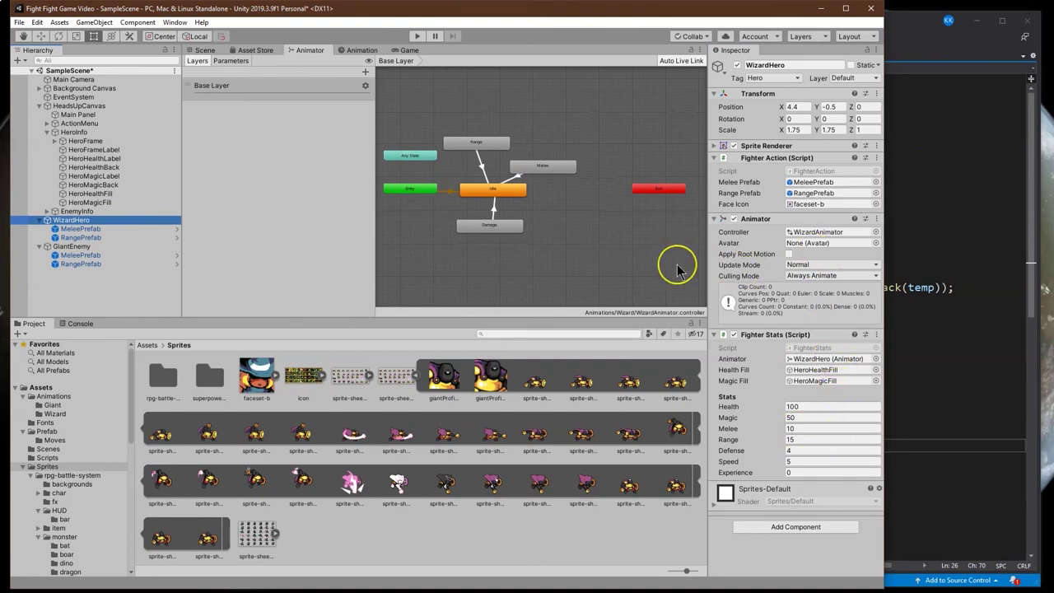
{"action": "left_click", "coordinate": [82, 323]}
{"action": "left_click", "coordinate": [419, 36]}
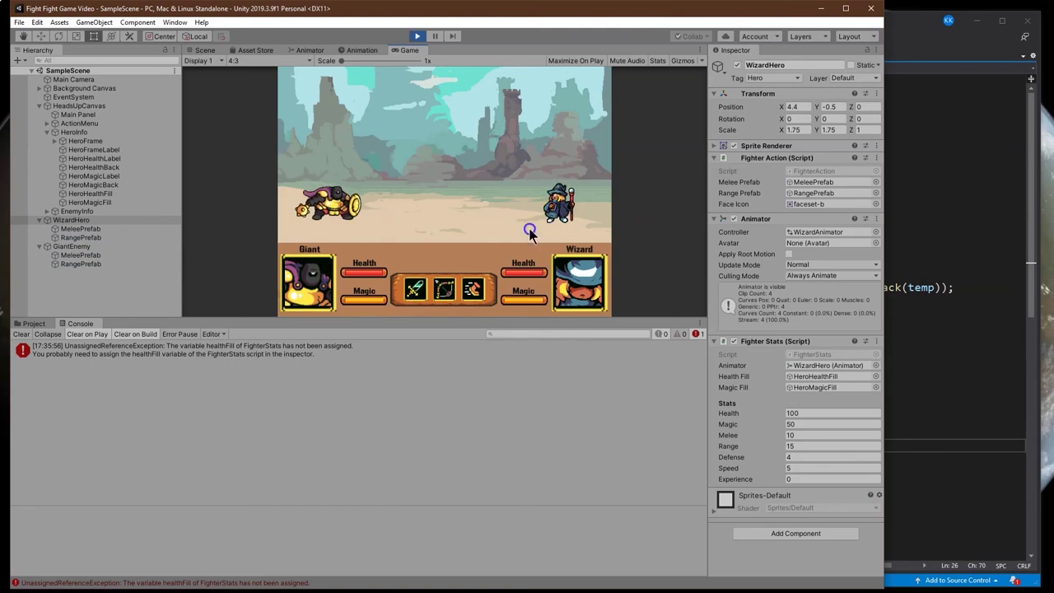
{"action": "left_click", "coordinate": [145, 354]}
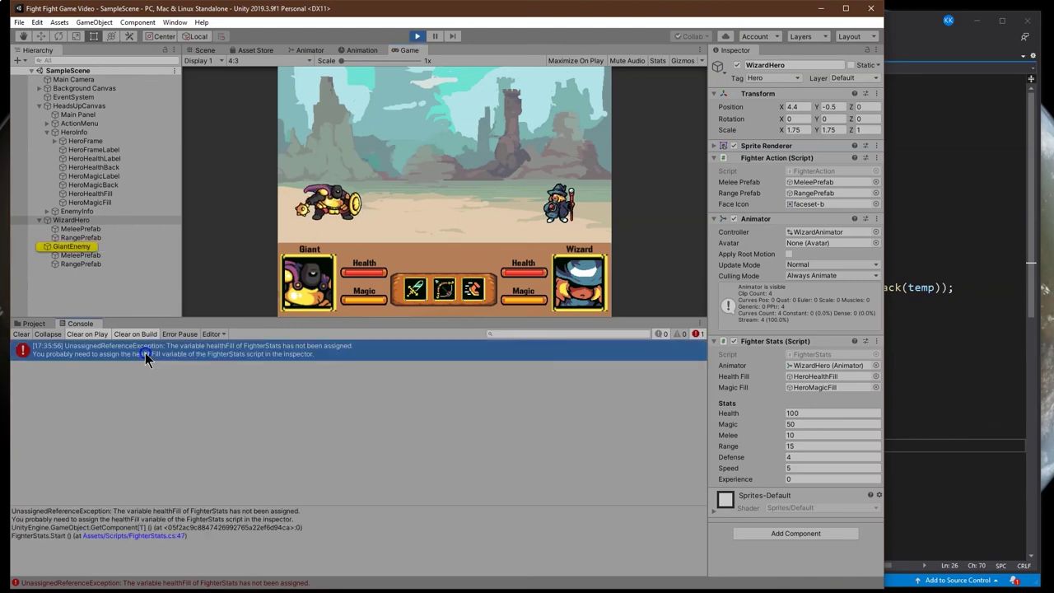
{"action": "left_click", "coordinate": [417, 35]}
Step: In GiantEnemy's Fighter Stats, assign GiantEnemy as Animator, EnemyHealthFill as Health Fill and EnemyMagicFill as Magic Fill
{"action": "left_click", "coordinate": [71, 246]}
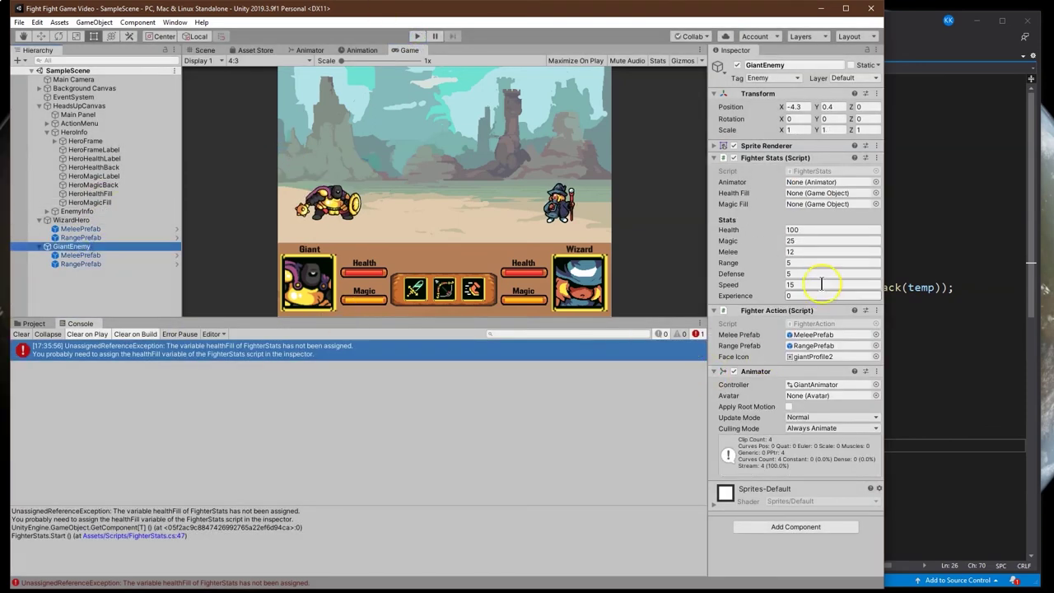
{"action": "left_click", "coordinate": [875, 182]}
{"action": "double_click", "coordinate": [284, 287]}
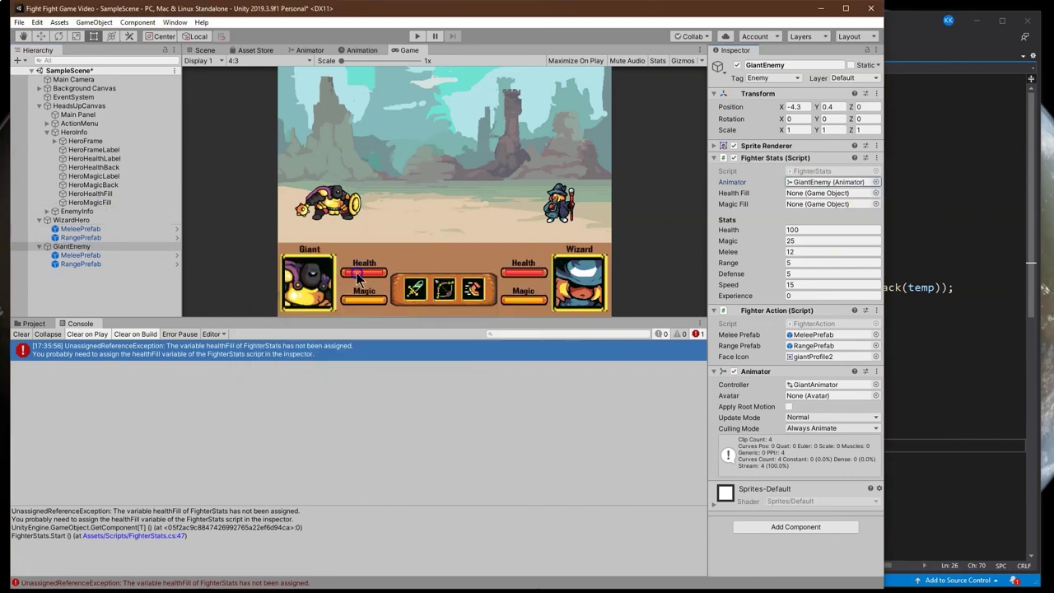
{"action": "left_click_drag", "start_coordinate": [98, 200], "coordinate": [100, 203]}
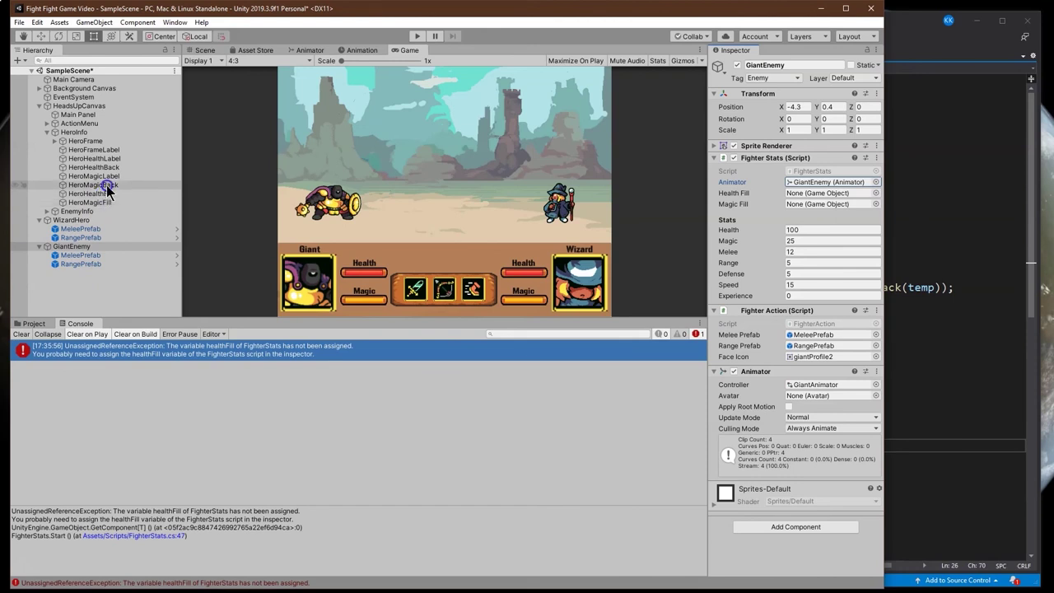
{"action": "left_click", "coordinate": [47, 211]}
{"action": "scroll", "coordinate": [83, 247], "scroll_direction": "down", "scroll_amount": 1}
{"action": "left_click_drag", "start_coordinate": [118, 262], "coordinate": [830, 361]}
{"action": "left_click_drag", "start_coordinate": [803, 201], "coordinate": [820, 192]}
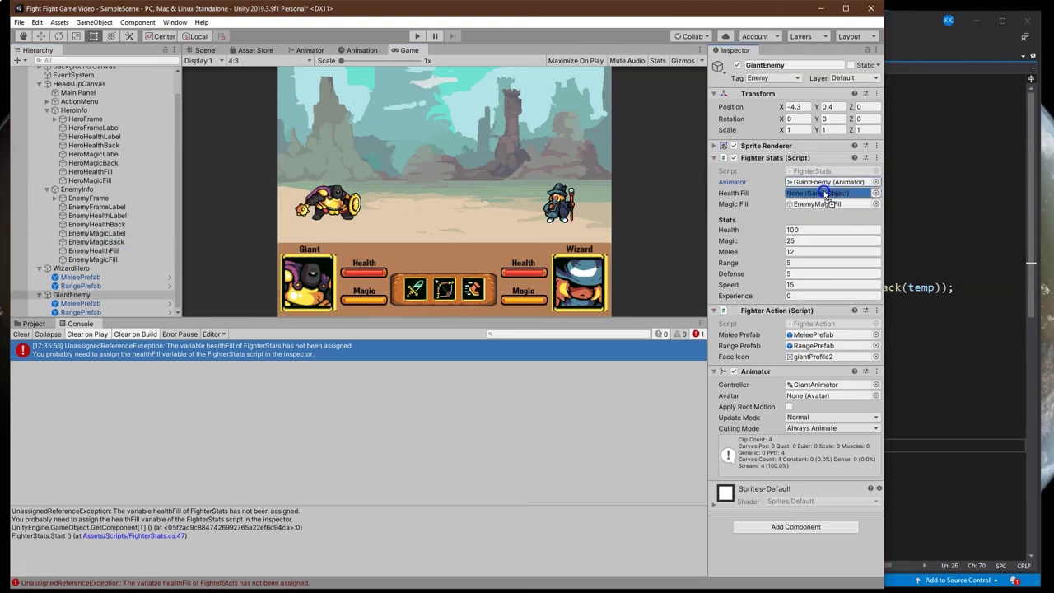
Step: Clear the console, run the game to test the melee attack, and open the logged error's source line in FighterAction.cs
{"action": "left_click", "coordinate": [20, 334]}
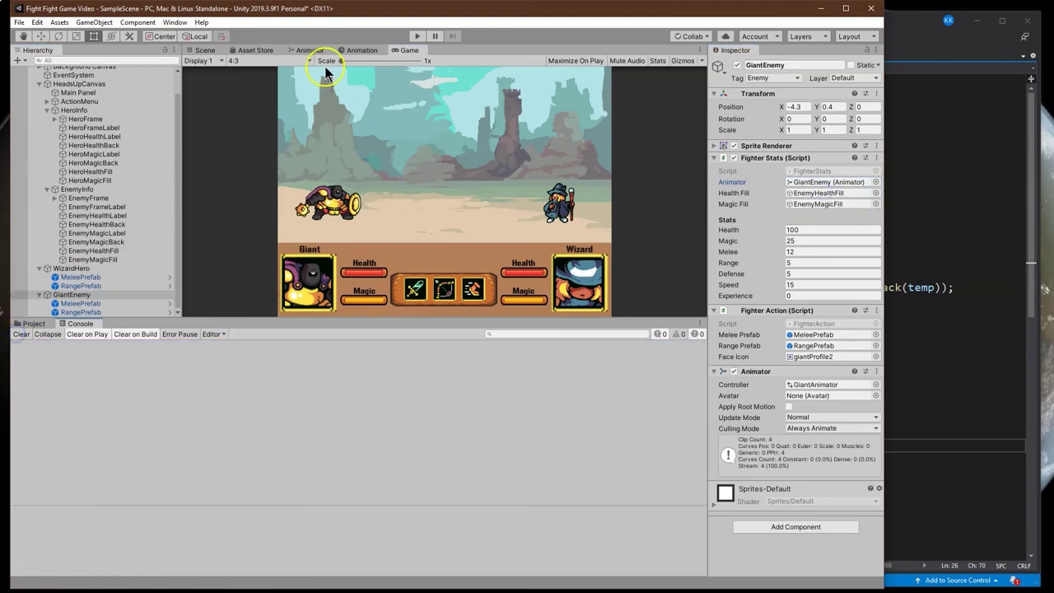
{"action": "left_click", "coordinate": [410, 45]}
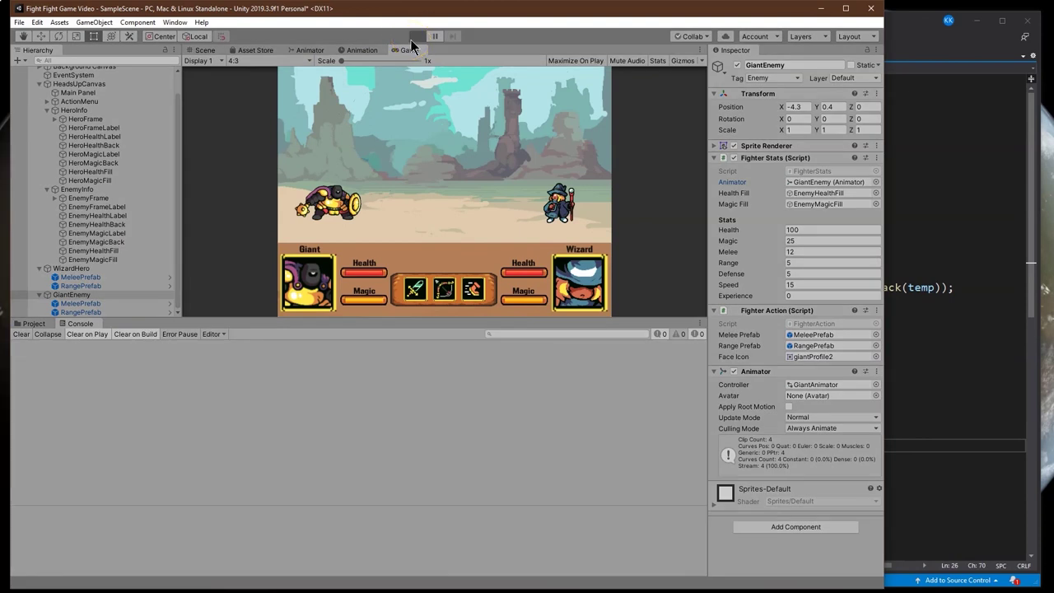
{"action": "left_click", "coordinate": [416, 290]}
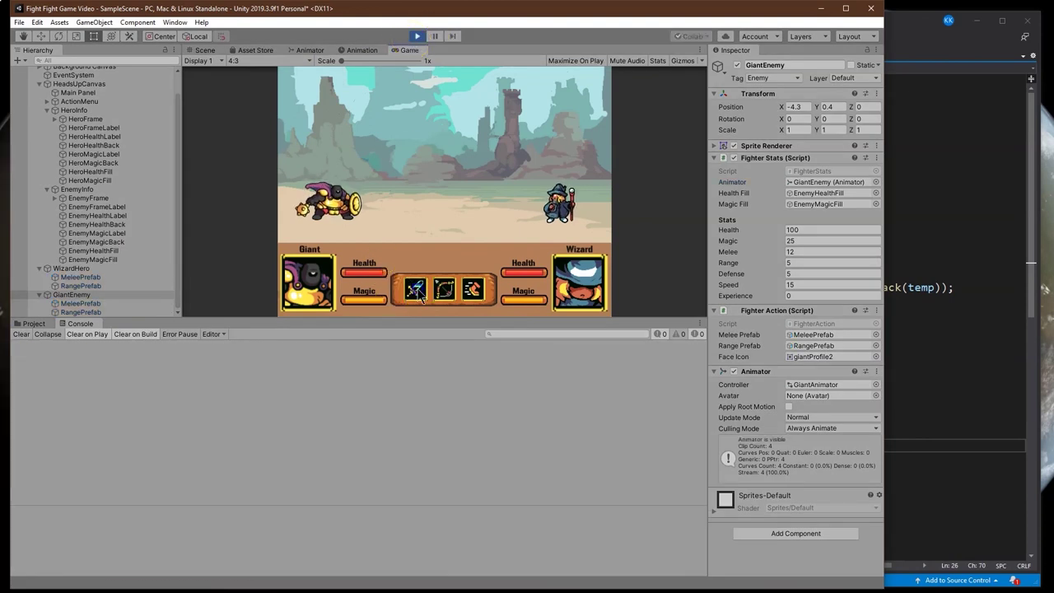
{"action": "left_click", "coordinate": [420, 297]}
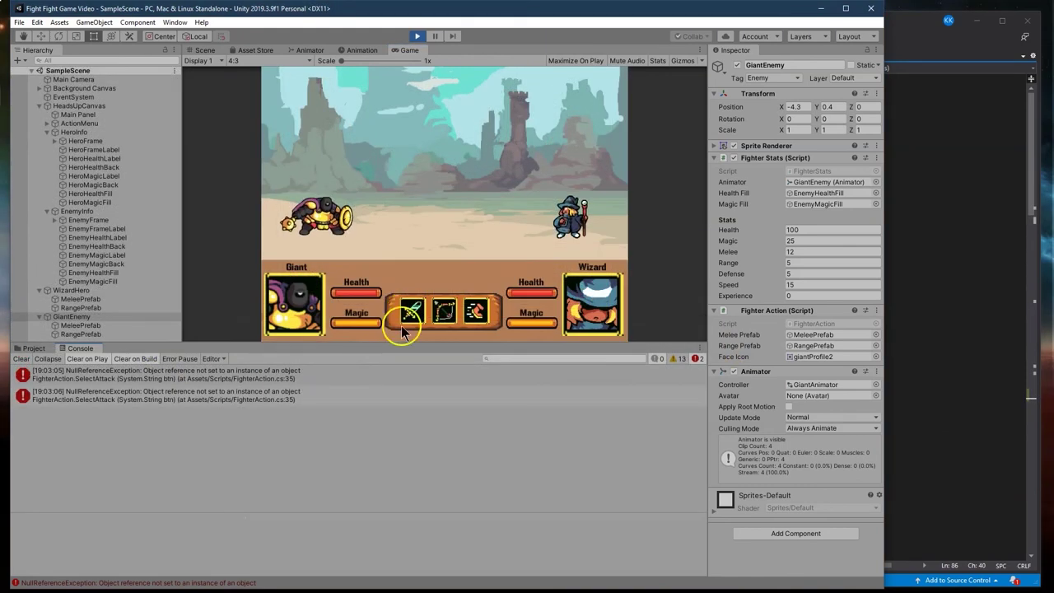
{"action": "double_click", "coordinate": [296, 379]}
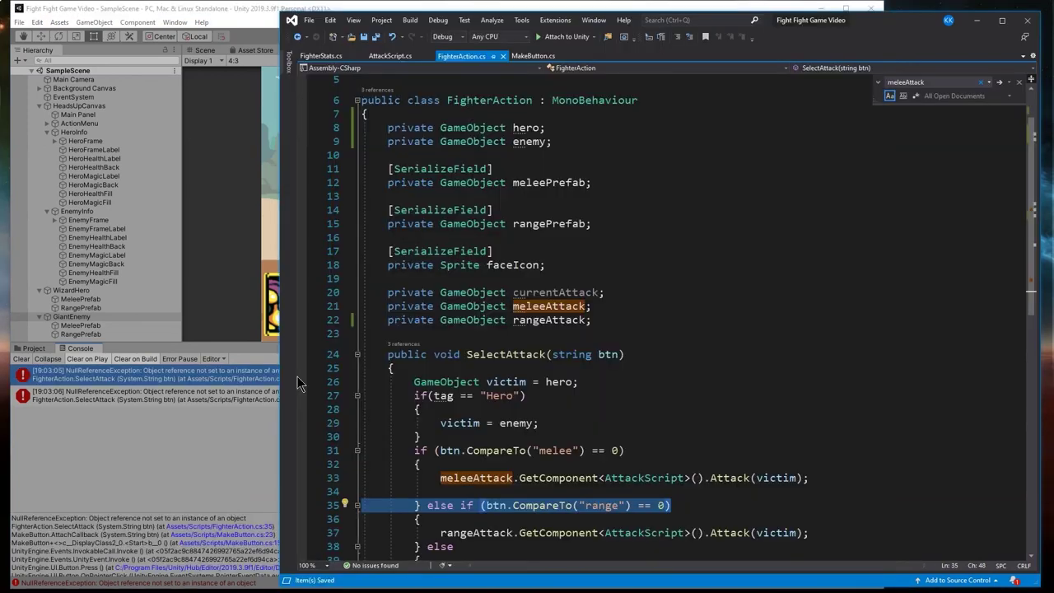
Step: Add a private void Start() method below the rangeAttack field in FighterAction.cs
{"action": "left_click", "coordinate": [508, 142]}
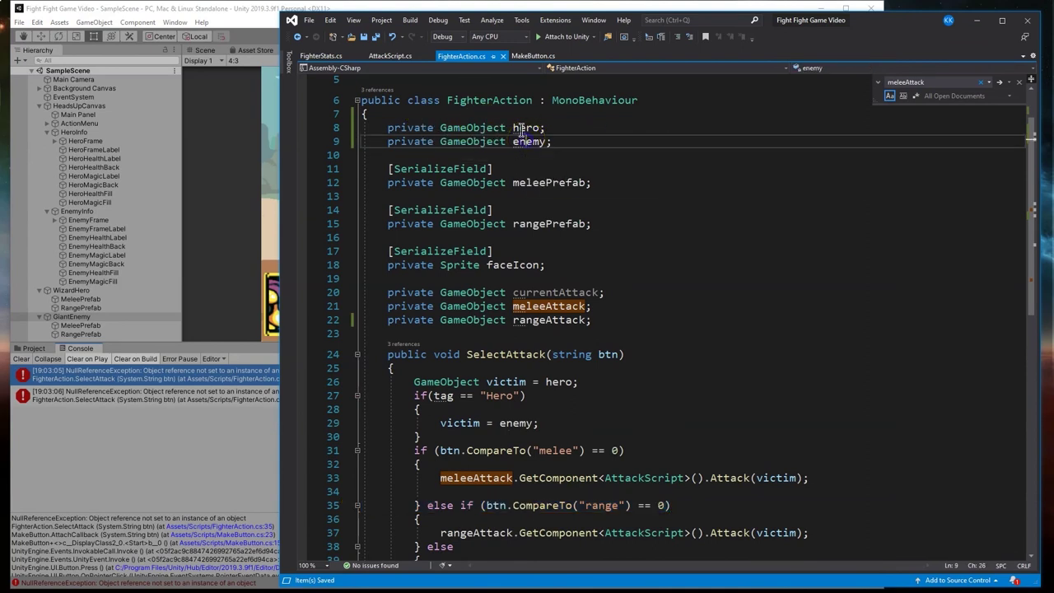
{"action": "left_click", "coordinate": [466, 333]}
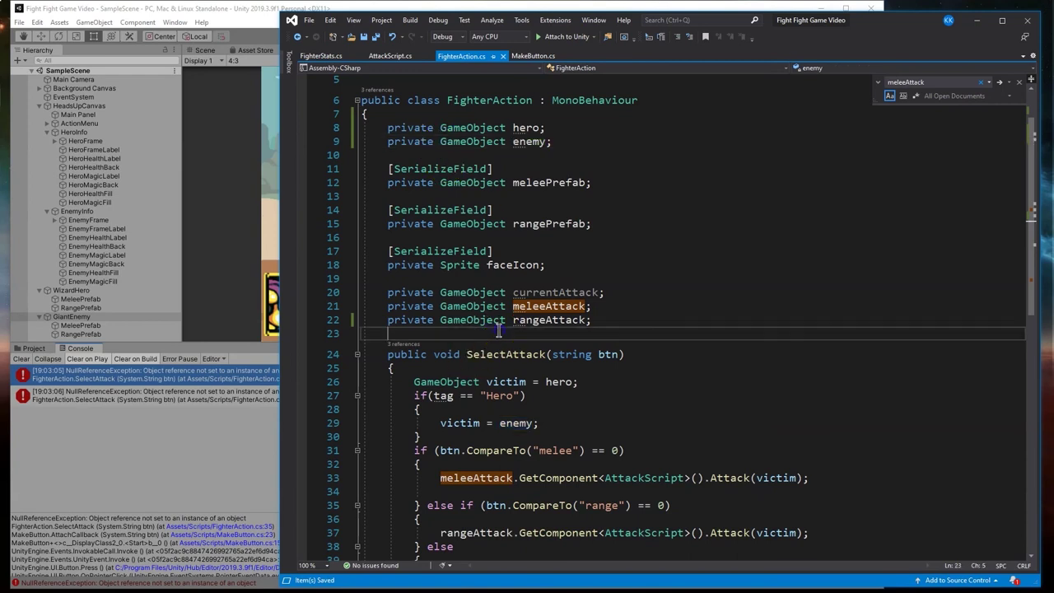
{"action": "key", "text": "Return"}
{"action": "type", "text": "start"}
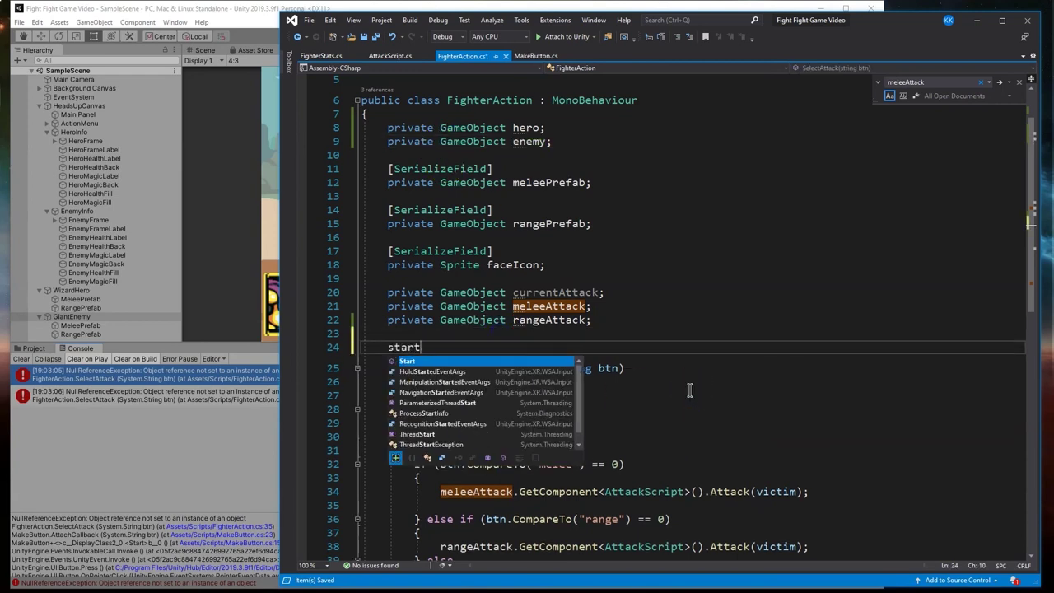
{"action": "key", "text": "Tab"}
Step: In Start, assign the hero with hero = GameObject.FindGameObjectWithTag("Hero");
{"action": "type", "text": "hero = Gam"}
{"action": "key", "text": "Tab"}
{"action": "type", "text": ".Find"}
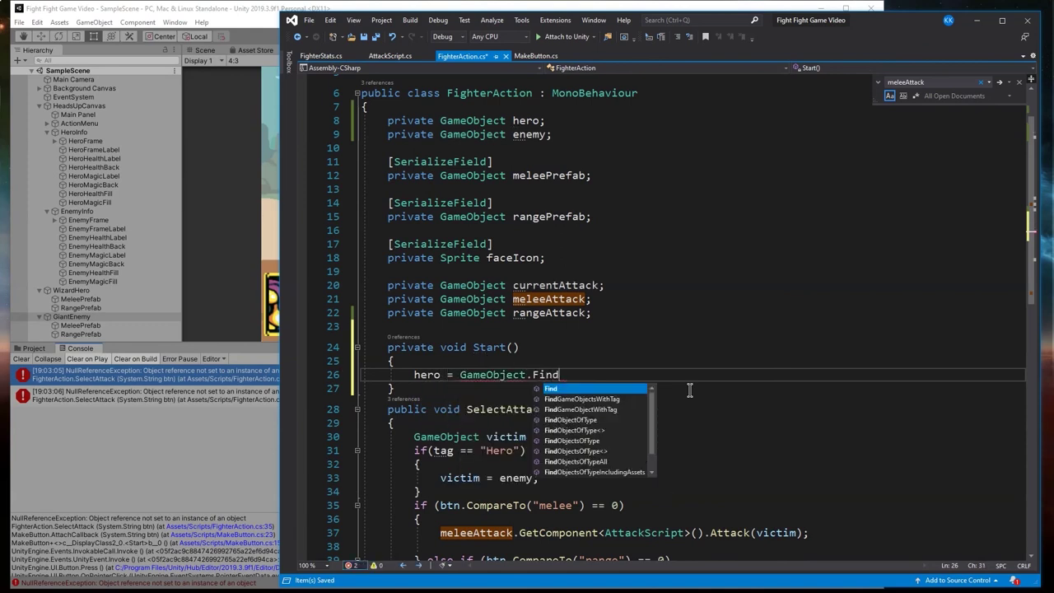
{"action": "key", "text": "Down"}
{"action": "key", "text": "Down"}
{"action": "key", "text": "Tab"}
{"action": "type", "text": "("}
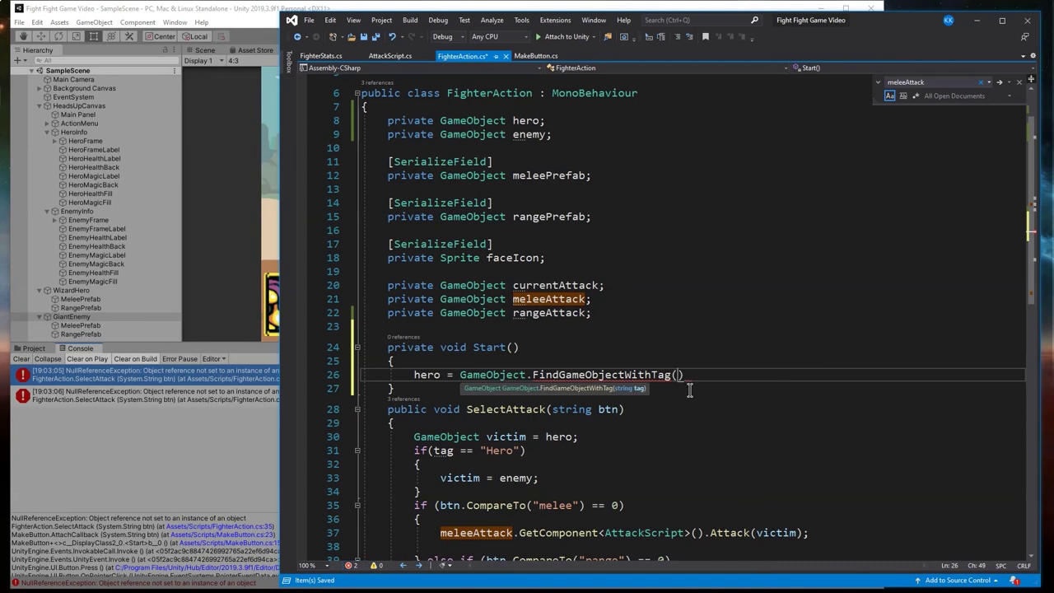
{"action": "type", "text": "\"Hero\");"}
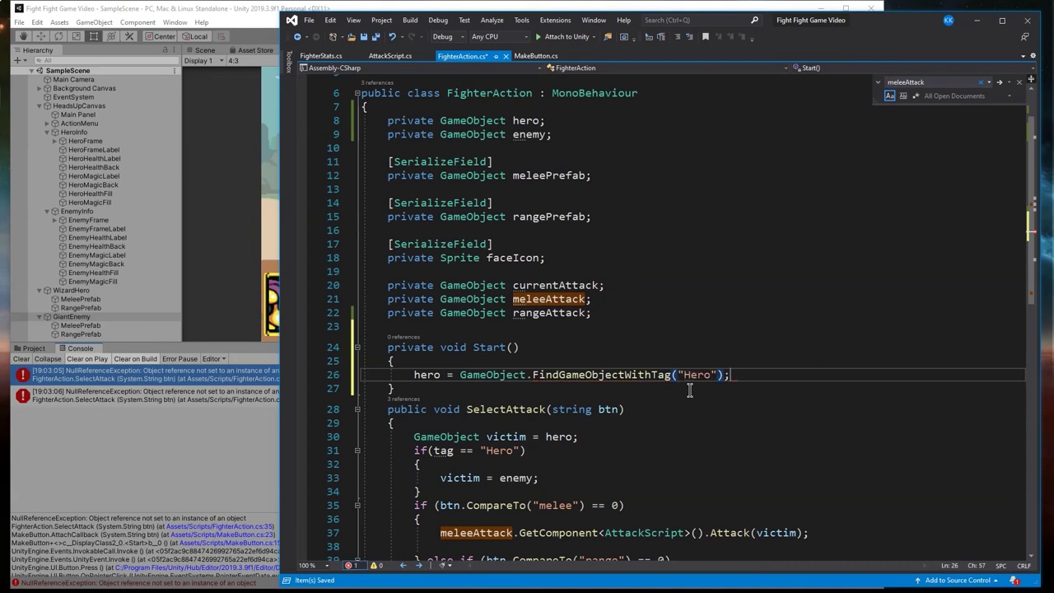
Step: Duplicate the hero line as enemy = GameObject.FindGameObjectWithTag("Enemy"); in Start and save all files
{"action": "left_click", "coordinate": [757, 376]}
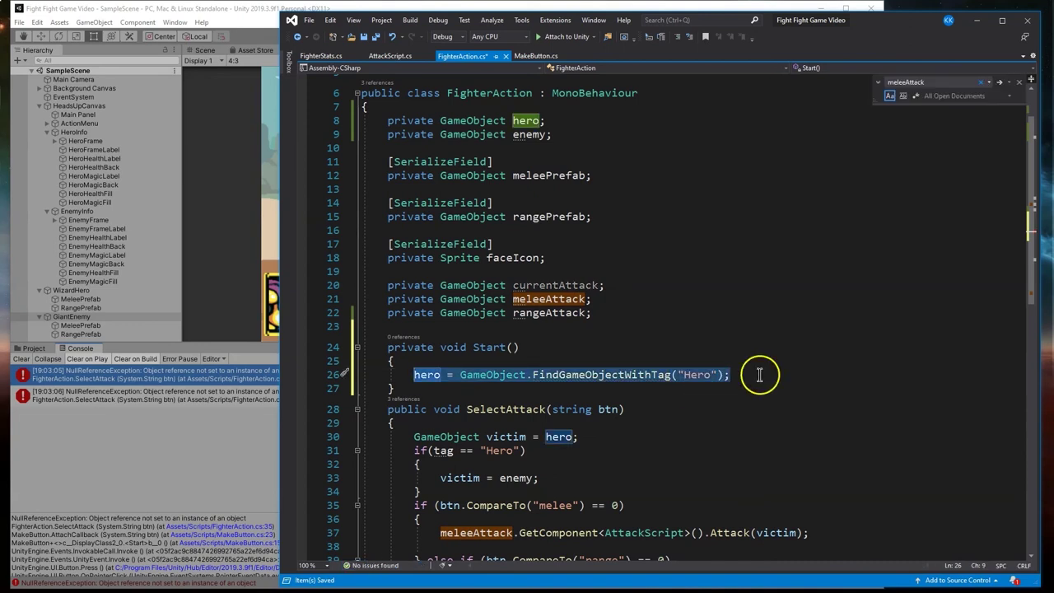
{"action": "key", "text": "Return"}
{"action": "type", "text": "hero = GameObject.FindGameObjectWithTag(\"Hero\");"}
{"action": "double_click", "coordinate": [424, 387]}
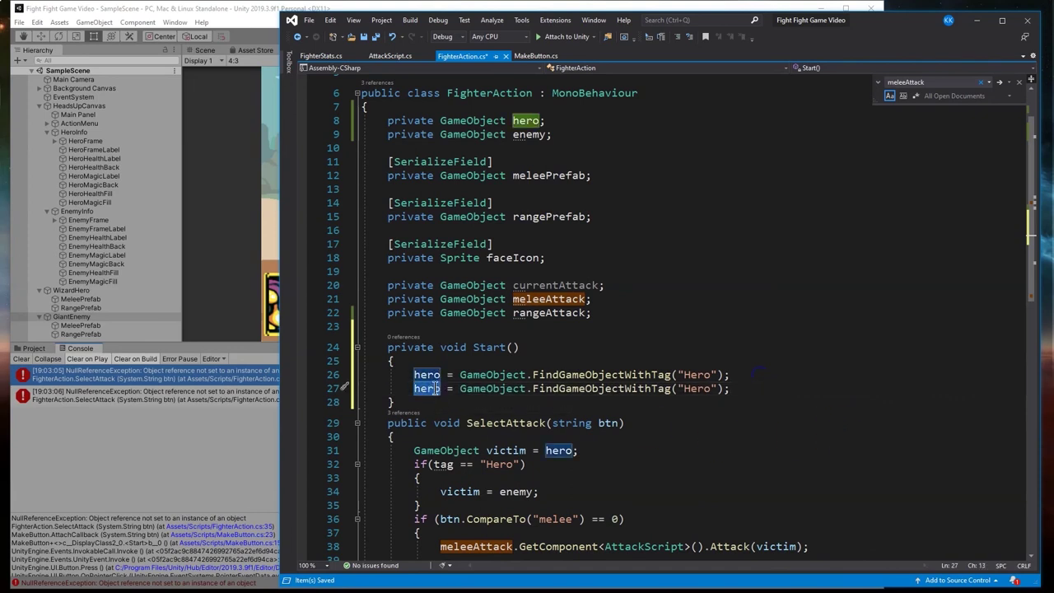
{"action": "type", "text": "enemy"}
{"action": "double_click", "coordinate": [703, 388]}
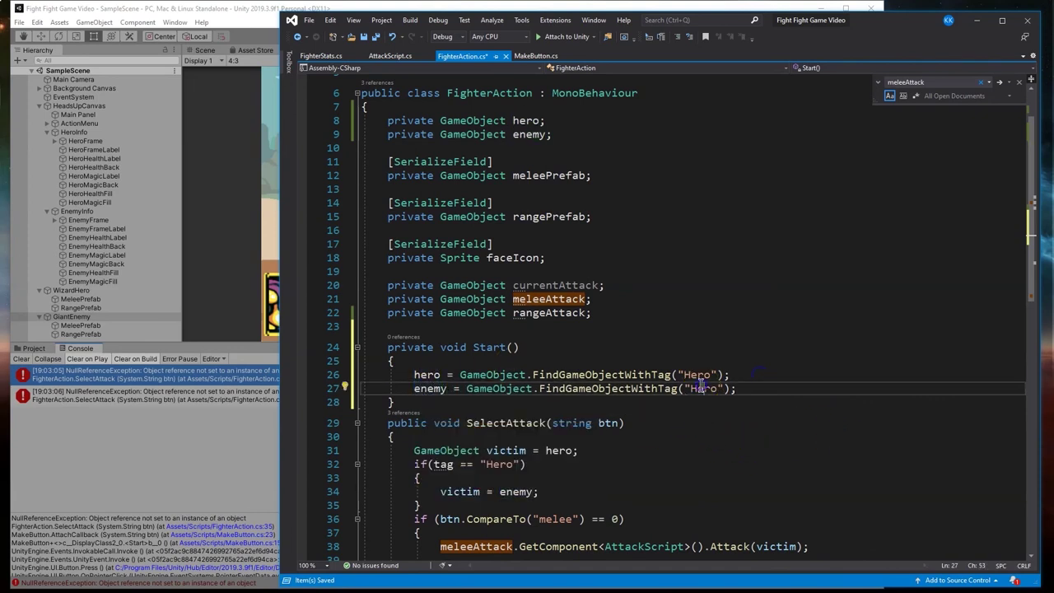
{"action": "type", "text": "Enemy"}
{"action": "left_click", "coordinate": [769, 450]}
{"action": "left_click", "coordinate": [378, 37]}
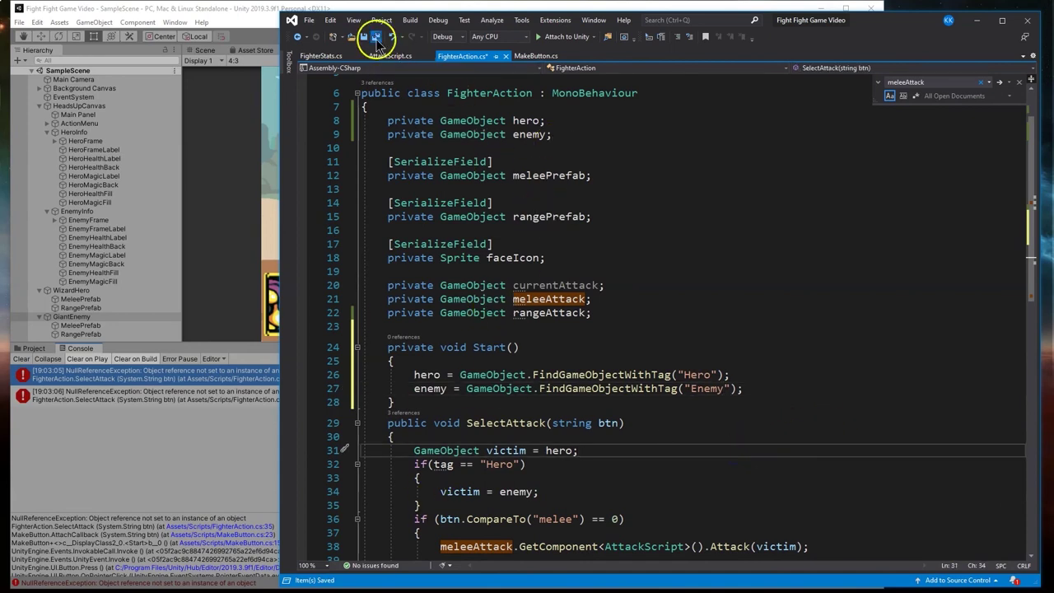
Step: Delete the meleeAttack and rangeAttack field declarations and the blank line left above Start
{"action": "scroll", "coordinate": [626, 395], "scroll_direction": "down", "scroll_amount": 2}
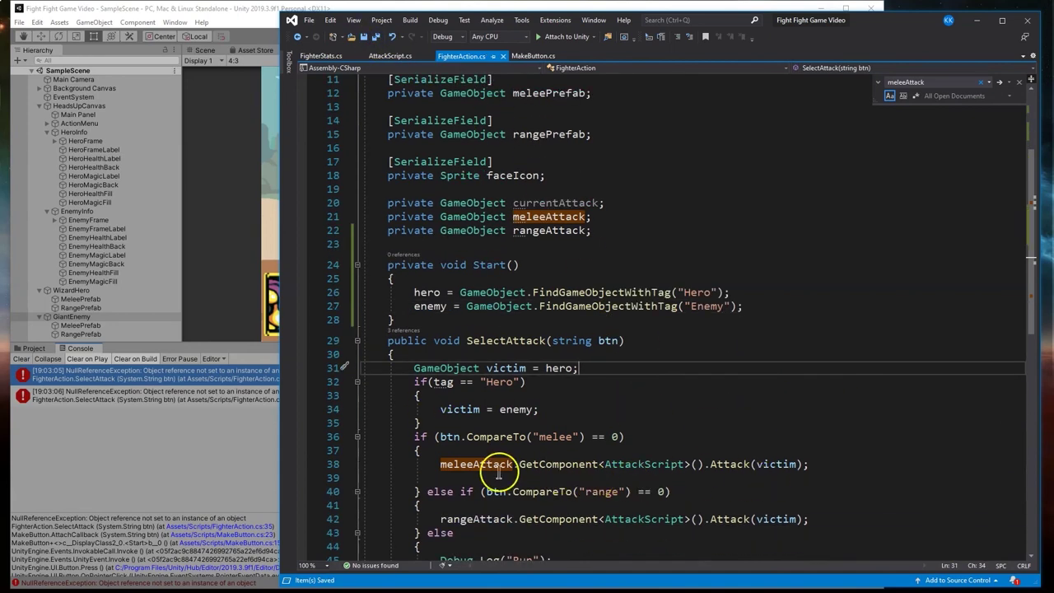
{"action": "left_click", "coordinate": [454, 519]}
{"action": "scroll", "coordinate": [617, 338], "scroll_direction": "up", "scroll_amount": 1}
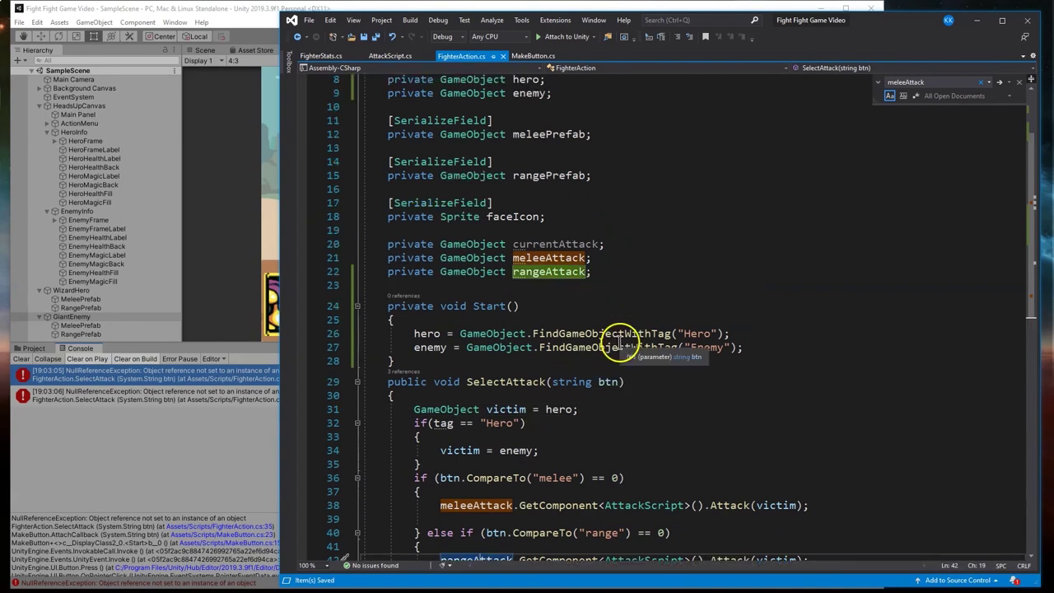
{"action": "double_click", "coordinate": [418, 258]}
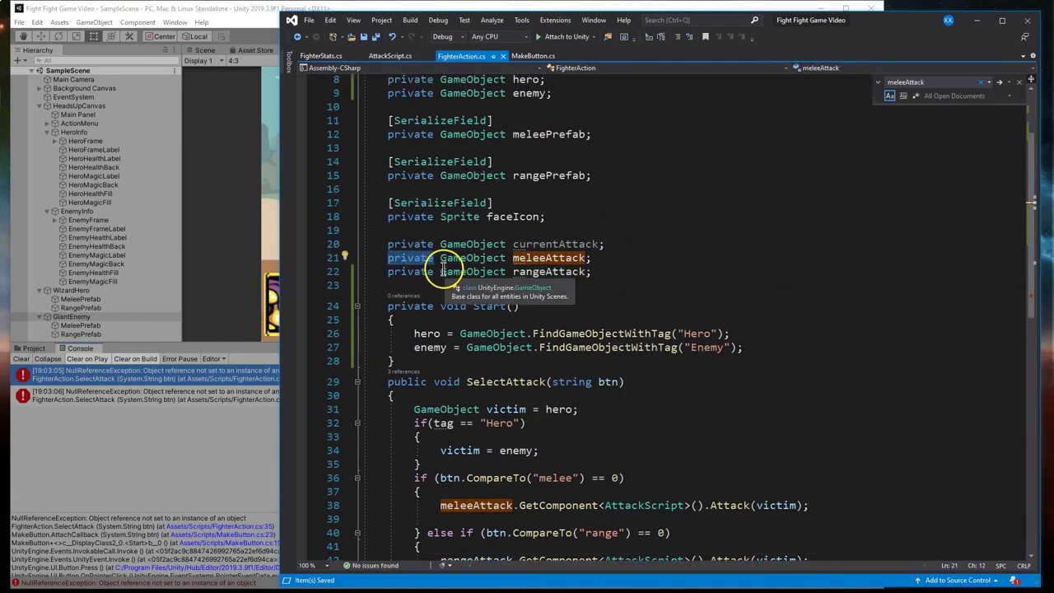
{"action": "double_click", "coordinate": [574, 175]}
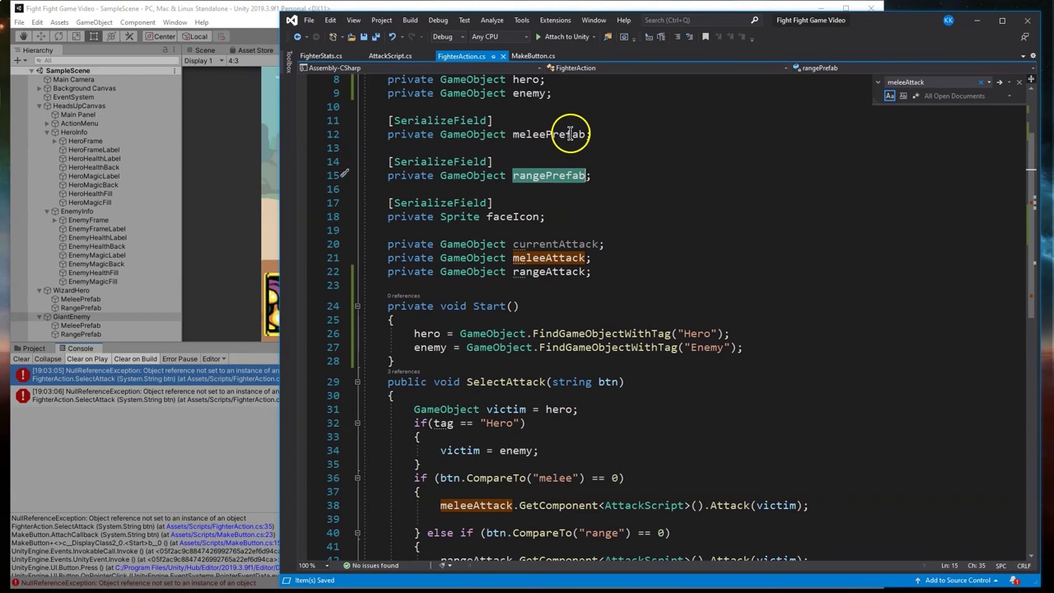
{"action": "left_click_drag", "start_coordinate": [602, 277], "coordinate": [316, 251]}
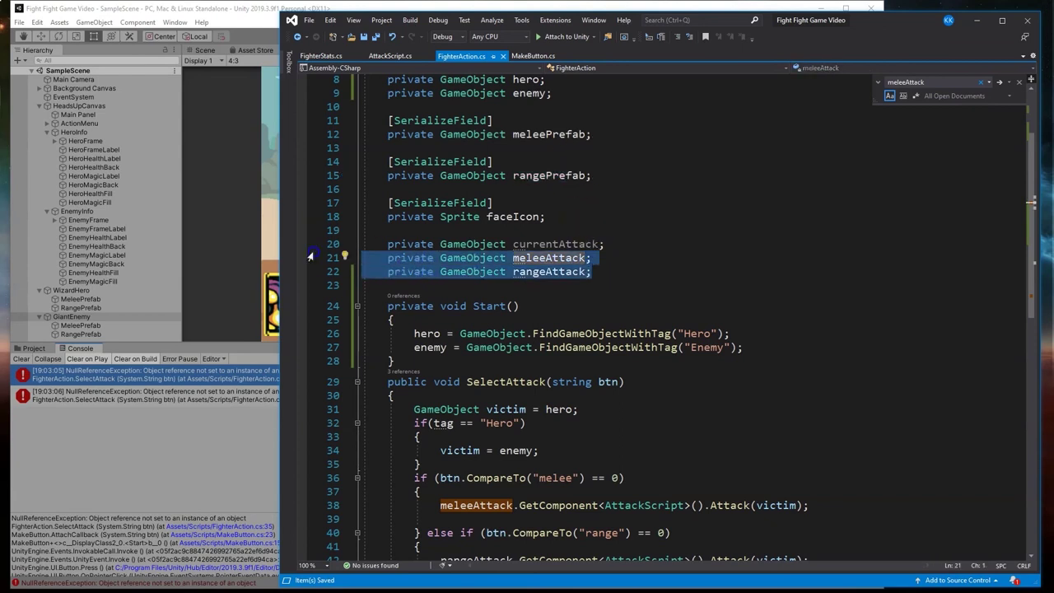
{"action": "key", "text": "BackSpace"}
{"action": "key", "text": "BackSpace"}
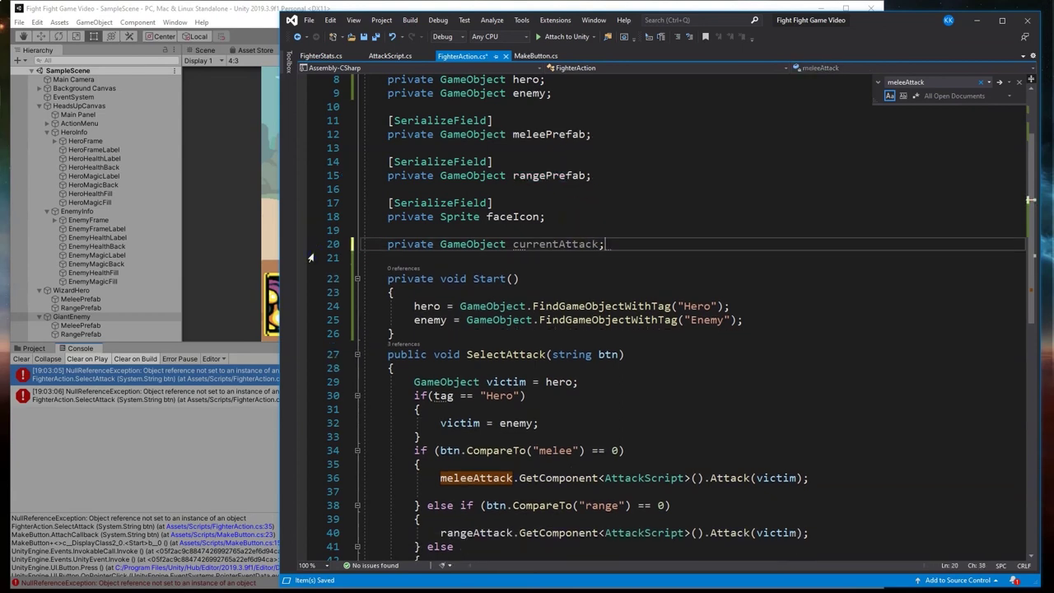
{"action": "left_click", "coordinate": [484, 259]}
{"action": "key", "text": "BackSpace"}
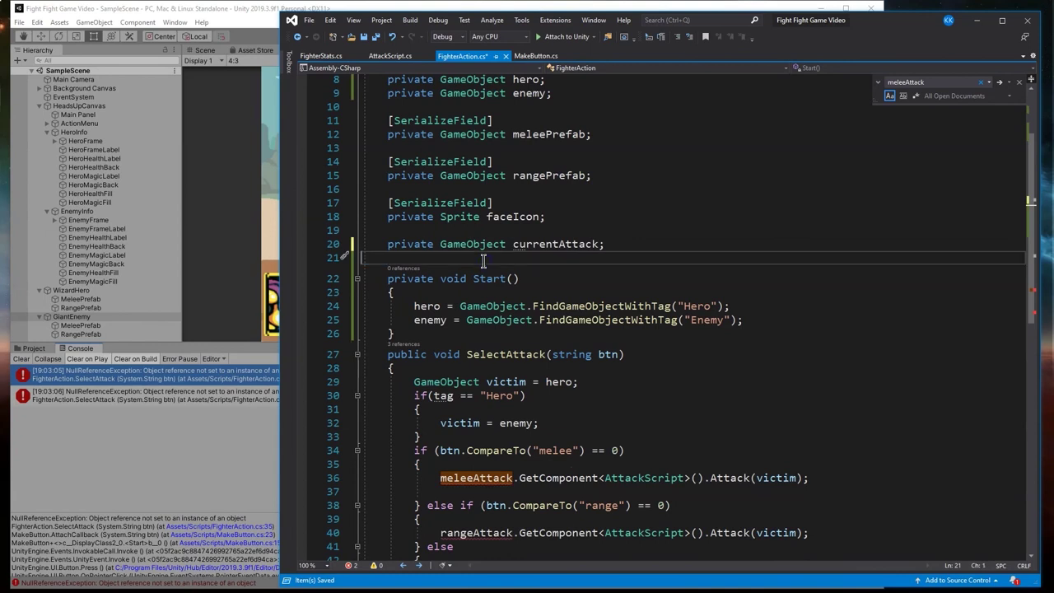
{"action": "key", "text": "BackSpace"}
Step: Replace meleeAttack with meleePrefab and rangeAttack with rangePrefab in SelectAttack, then save all files and switch back to Unity
{"action": "double_click", "coordinate": [494, 464]}
{"action": "type", "text": "meleePrefab"}
{"action": "left_click", "coordinate": [642, 439]}
{"action": "scroll", "coordinate": [576, 461], "scroll_direction": "down", "scroll_amount": 1}
{"action": "left_click", "coordinate": [476, 478]}
{"action": "left_click_drag", "start_coordinate": [475, 478], "coordinate": [505, 477]}
{"action": "key", "text": "BackSpace"}
{"action": "type", "text": "Prefab"}
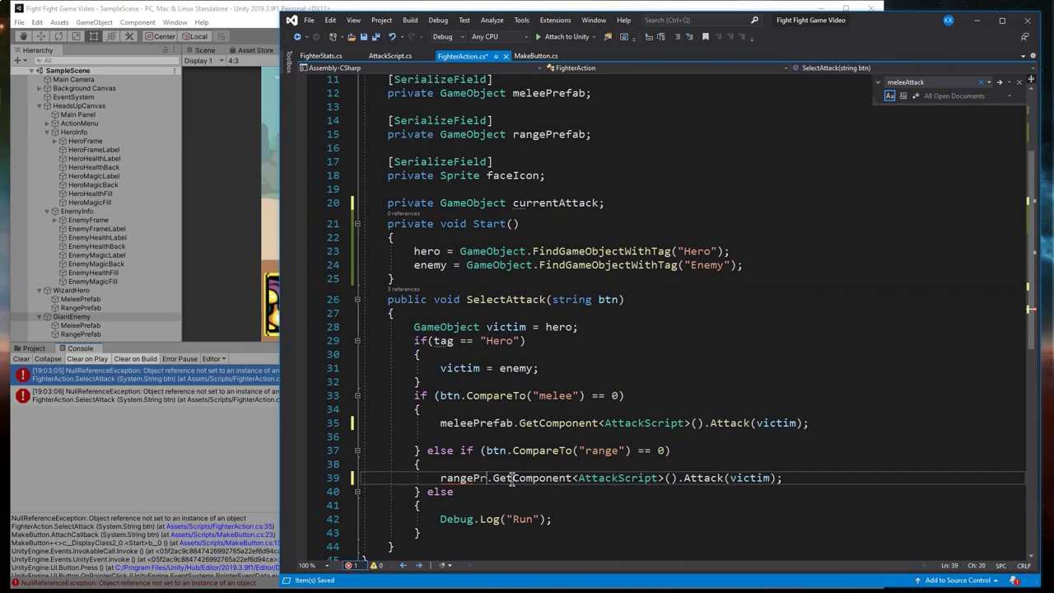
{"action": "scroll", "coordinate": [474, 428], "scroll_direction": "up", "scroll_amount": 4}
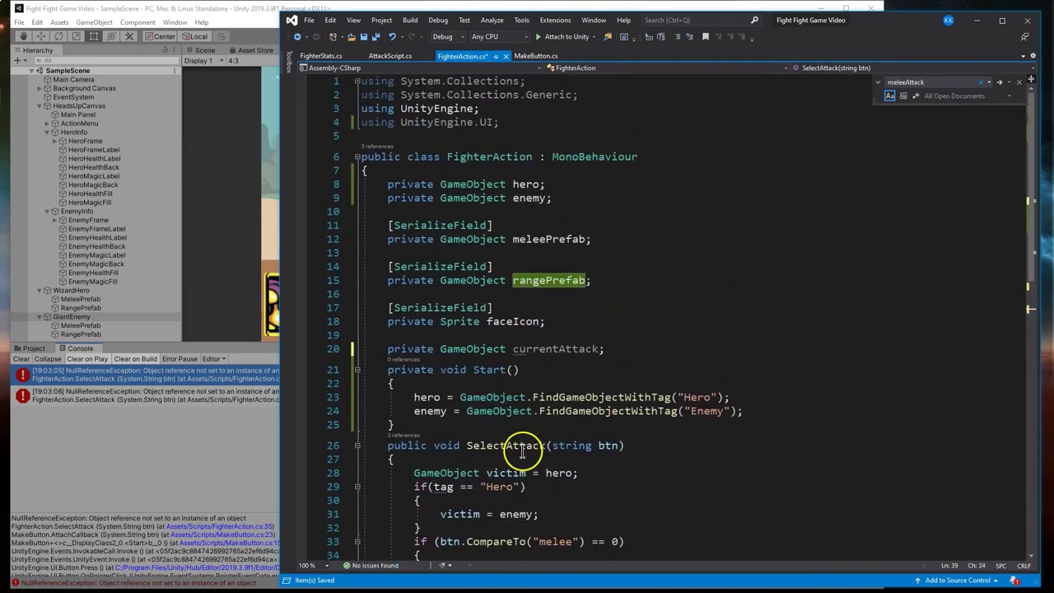
{"action": "left_click", "coordinate": [377, 37]}
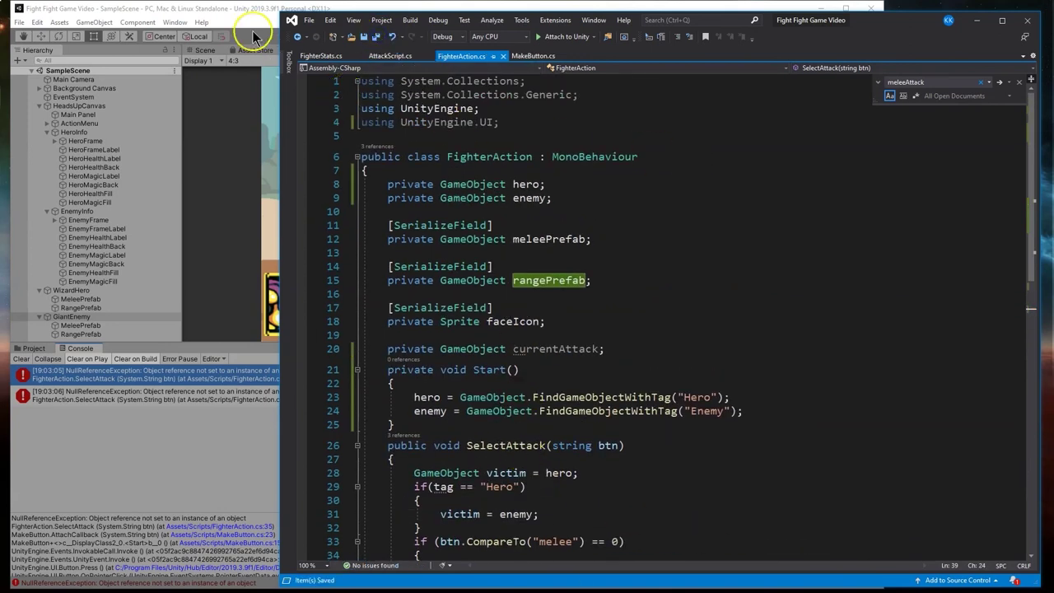
{"action": "left_click", "coordinate": [241, 20]}
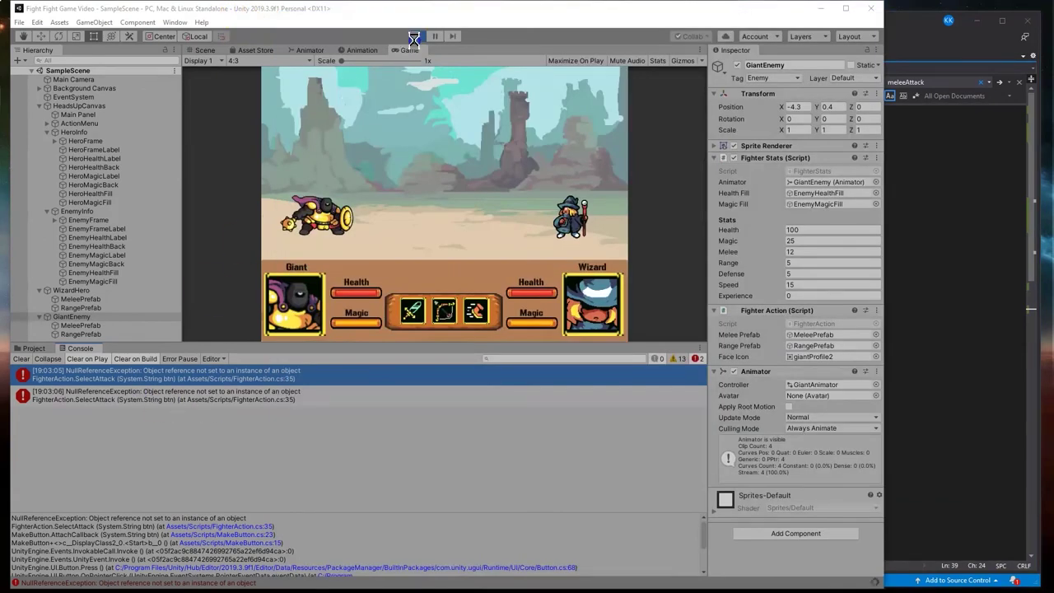